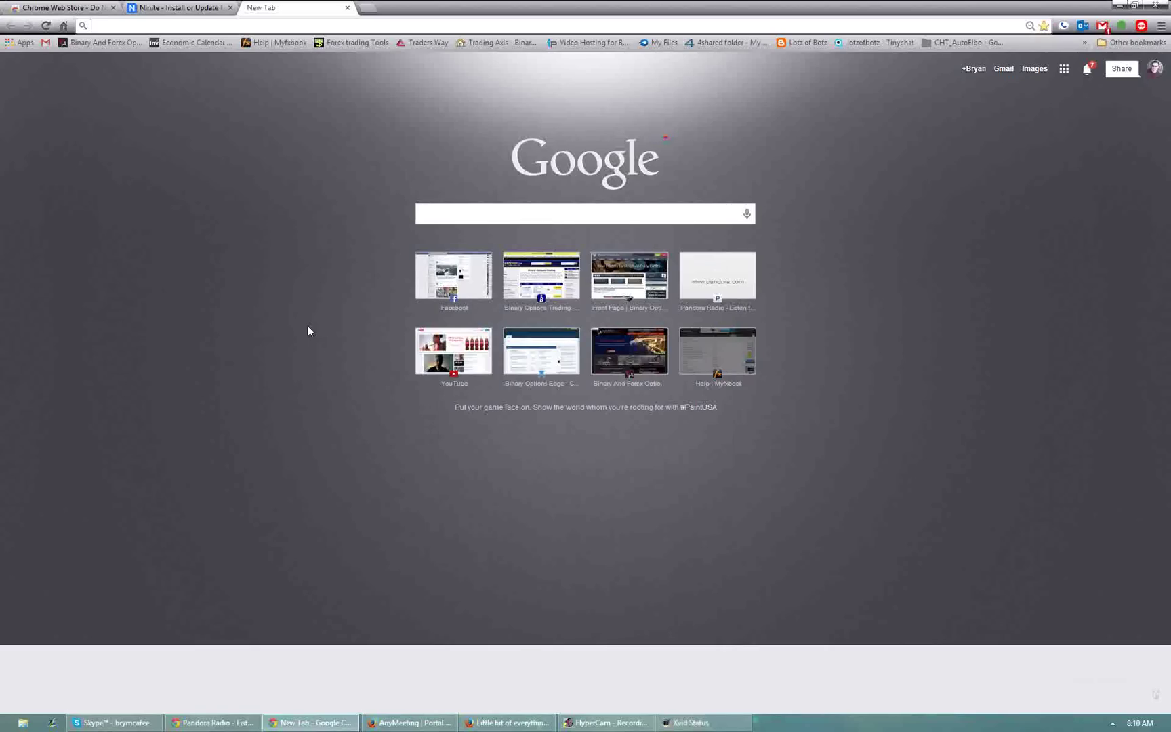
# - Bring up the top of the already open Ninite page and open a blank Notepad document over it
pyautogui.click(176, 7)
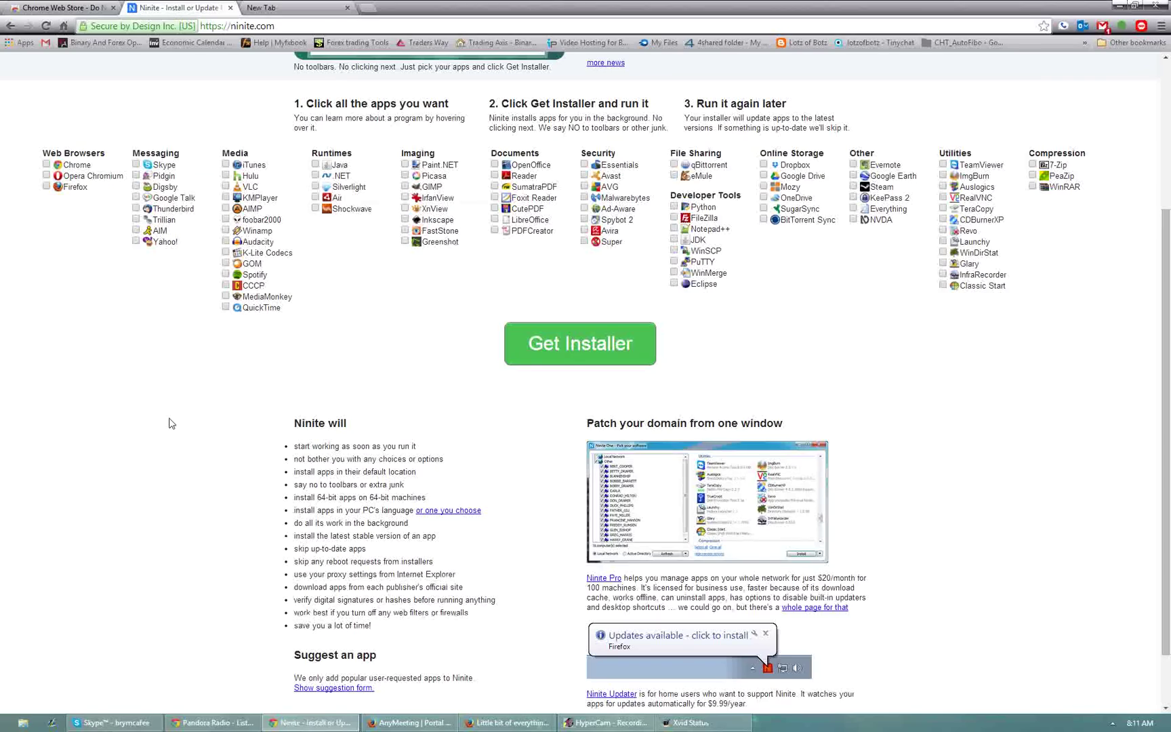
pyautogui.scroll(3, 173, 423)
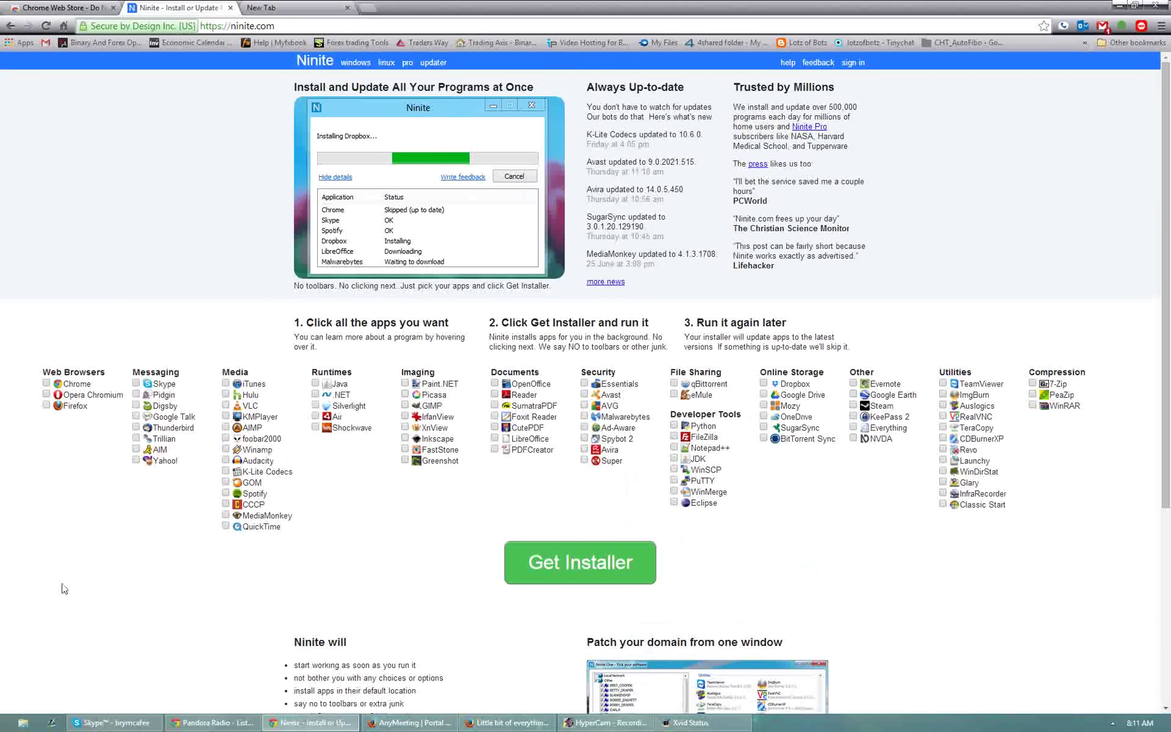
pyautogui.click(8, 724)
pyautogui.write('note')
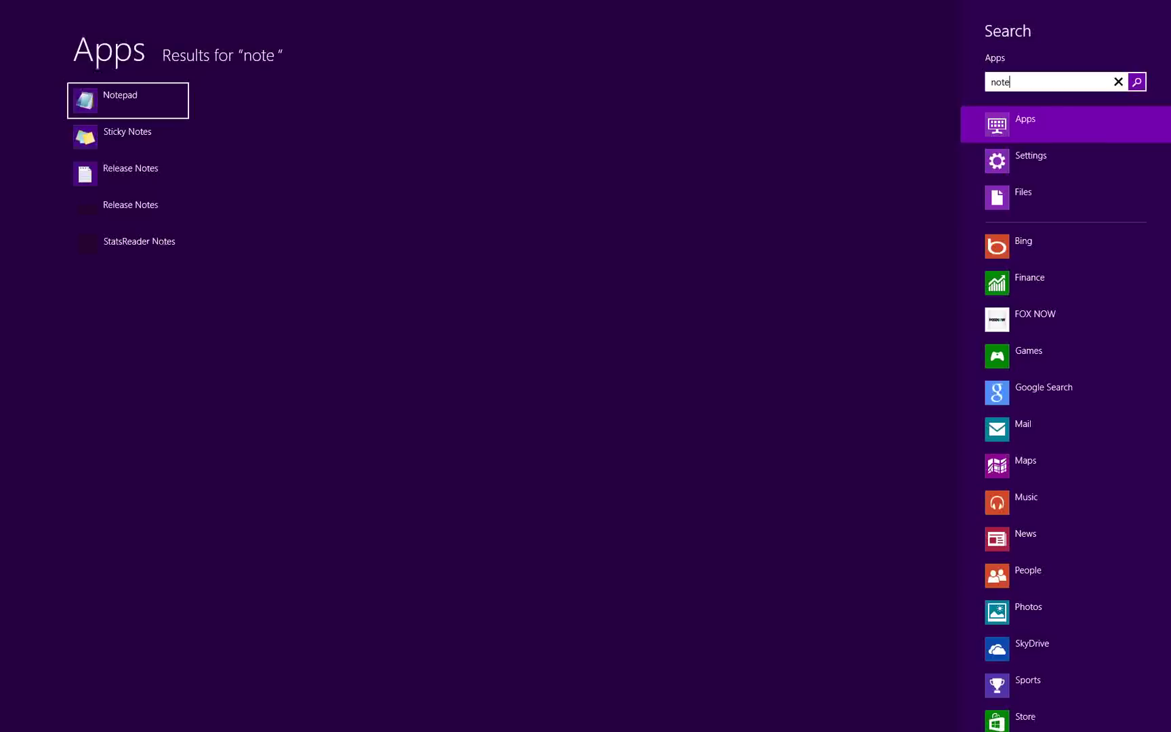
pyautogui.press('Return')
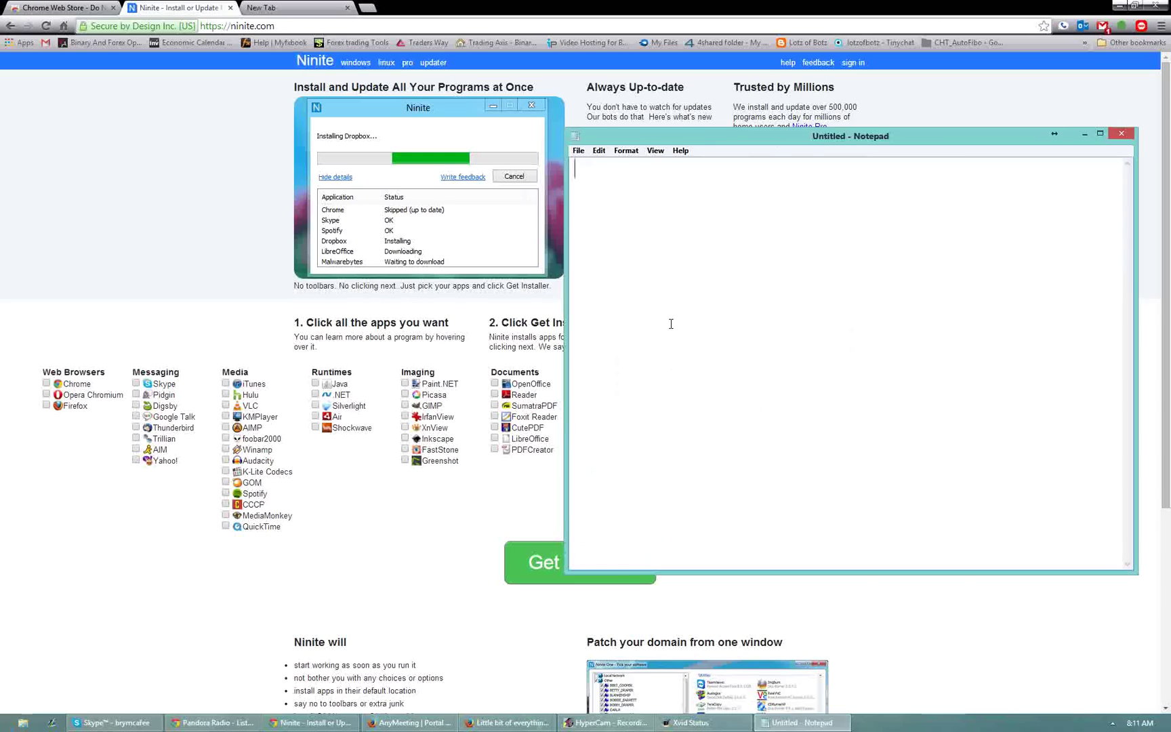
pyautogui.write('www,ninite.com')
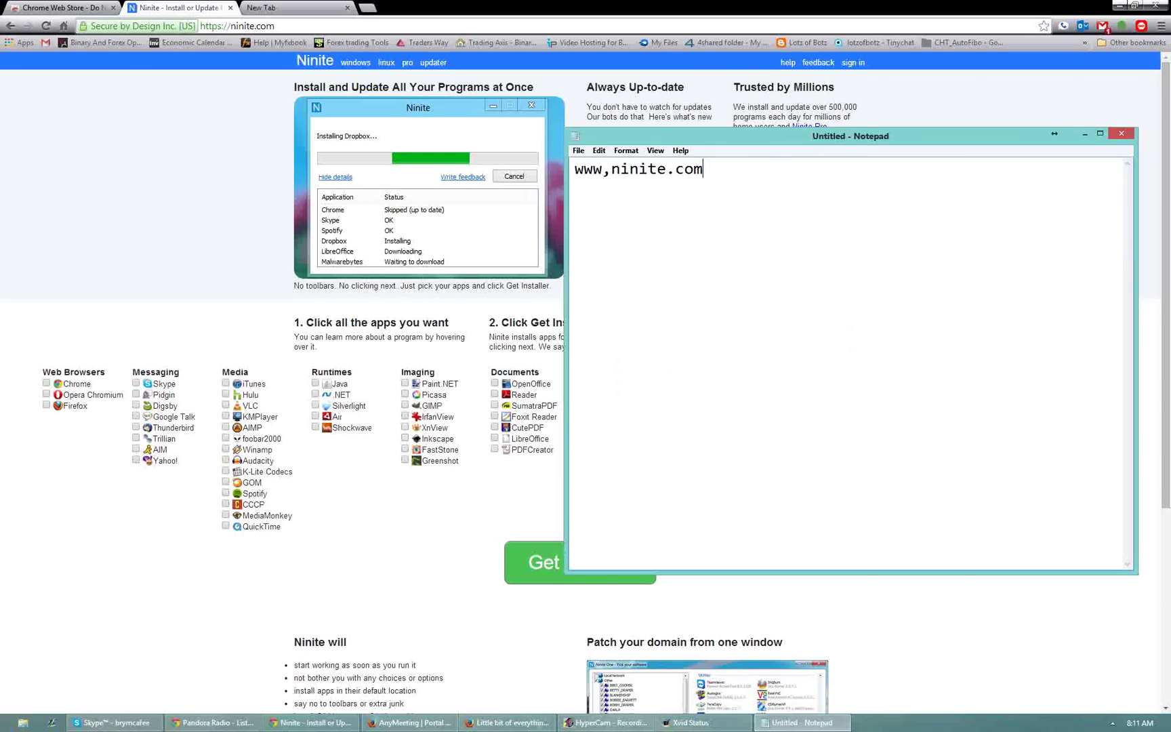
pyautogui.press('Left')
pyautogui.press('Left')
pyautogui.press('Left')
pyautogui.press('Left')
pyautogui.press('Left')
pyautogui.press('Left')
pyautogui.press('Left')
pyautogui.press('Left')
pyautogui.press('Left')
pyautogui.press('Left')
pyautogui.press('BackSpace')
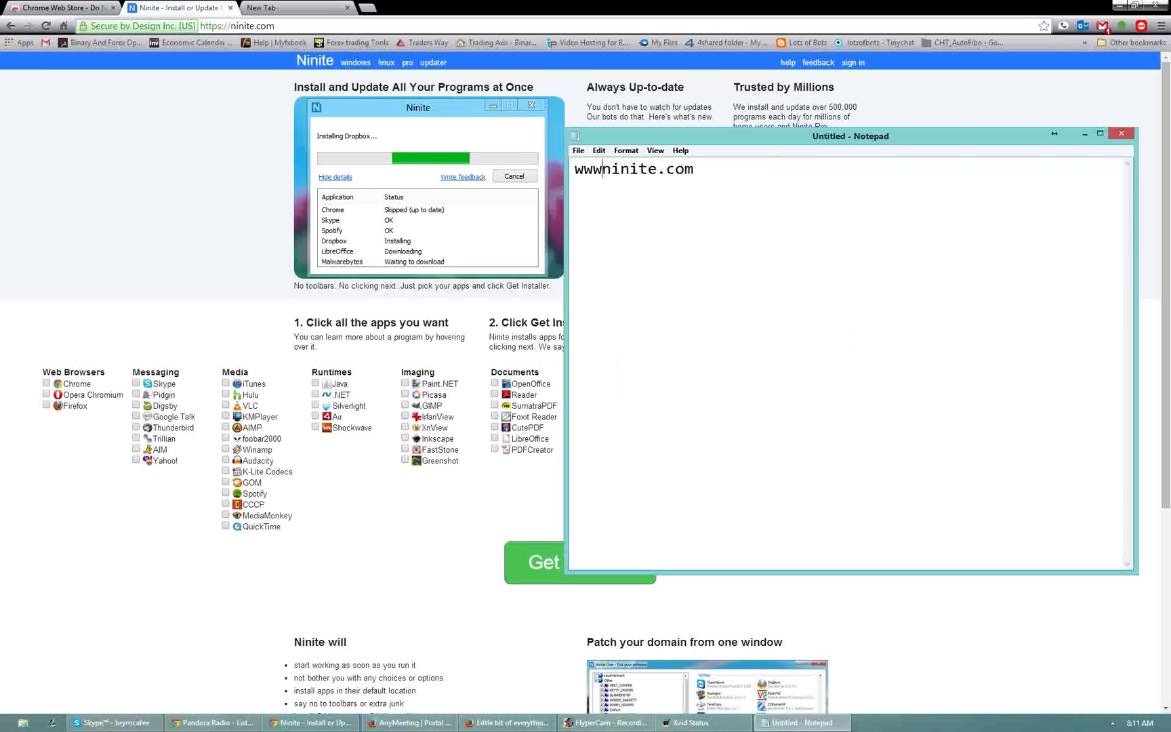
pyautogui.write('.')
# - Set the Notepad font size to 36 for the address and minimize the Notepad window
pyautogui.moveTo(706, 171); pyautogui.dragTo(573, 169)
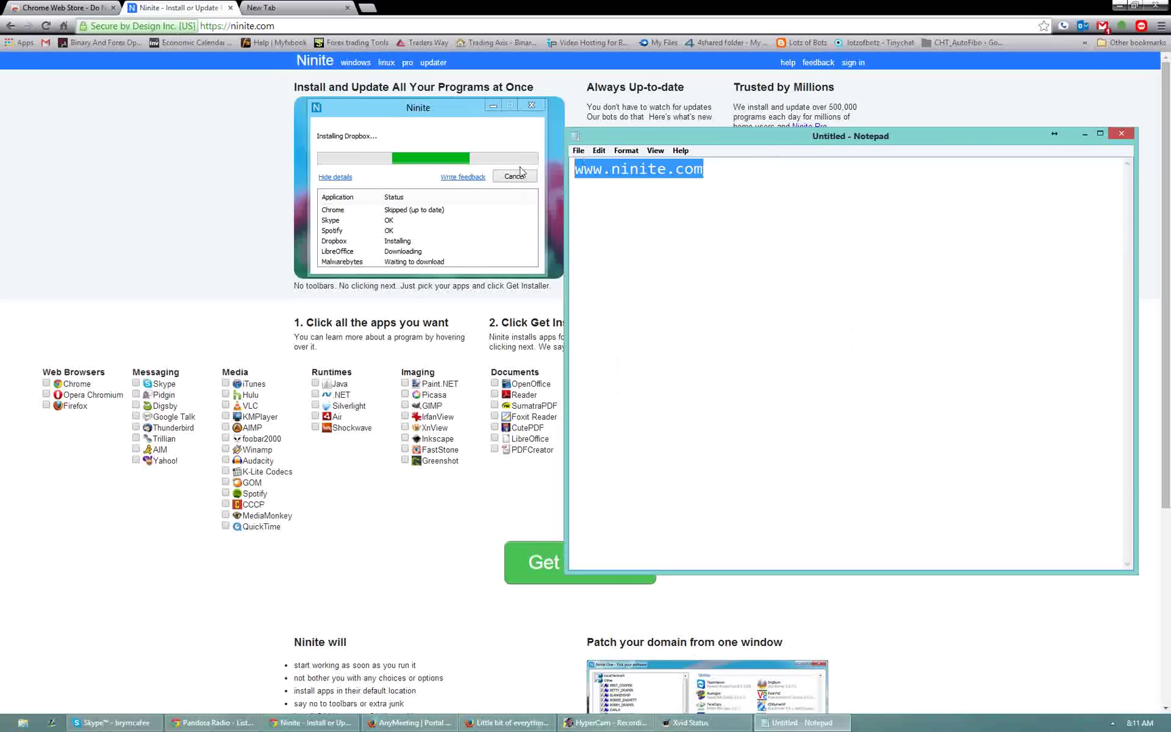
pyautogui.click(624, 150)
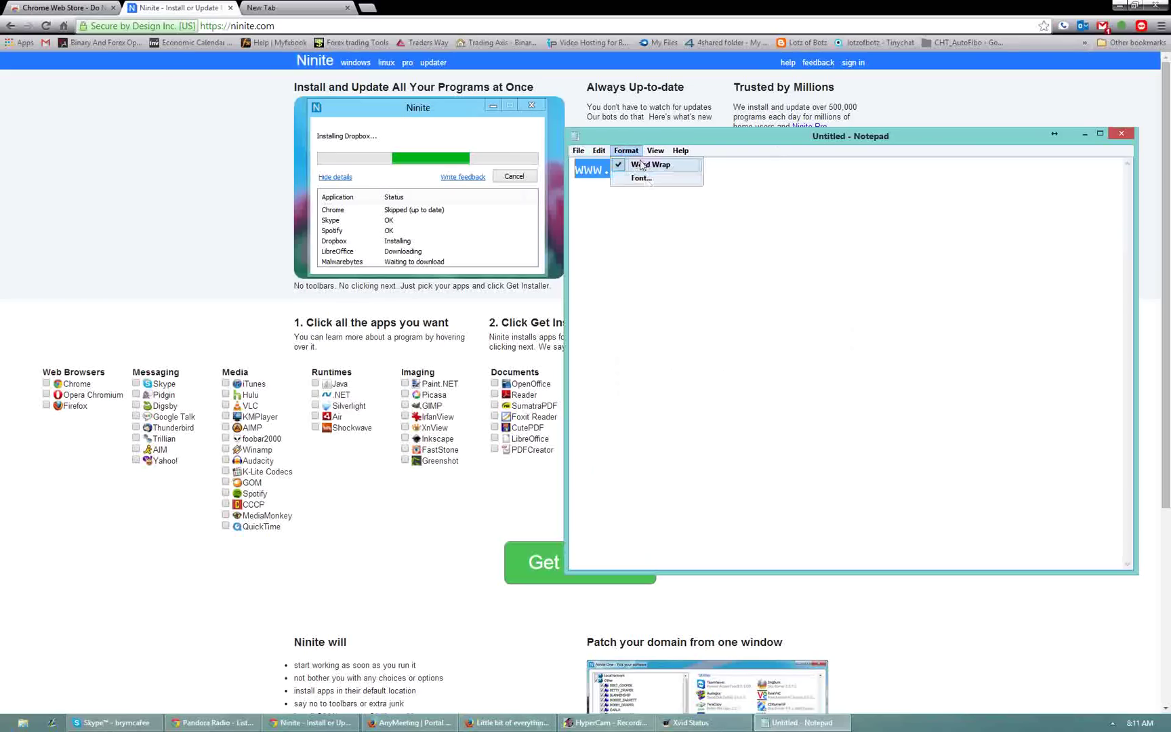
pyautogui.click(641, 179)
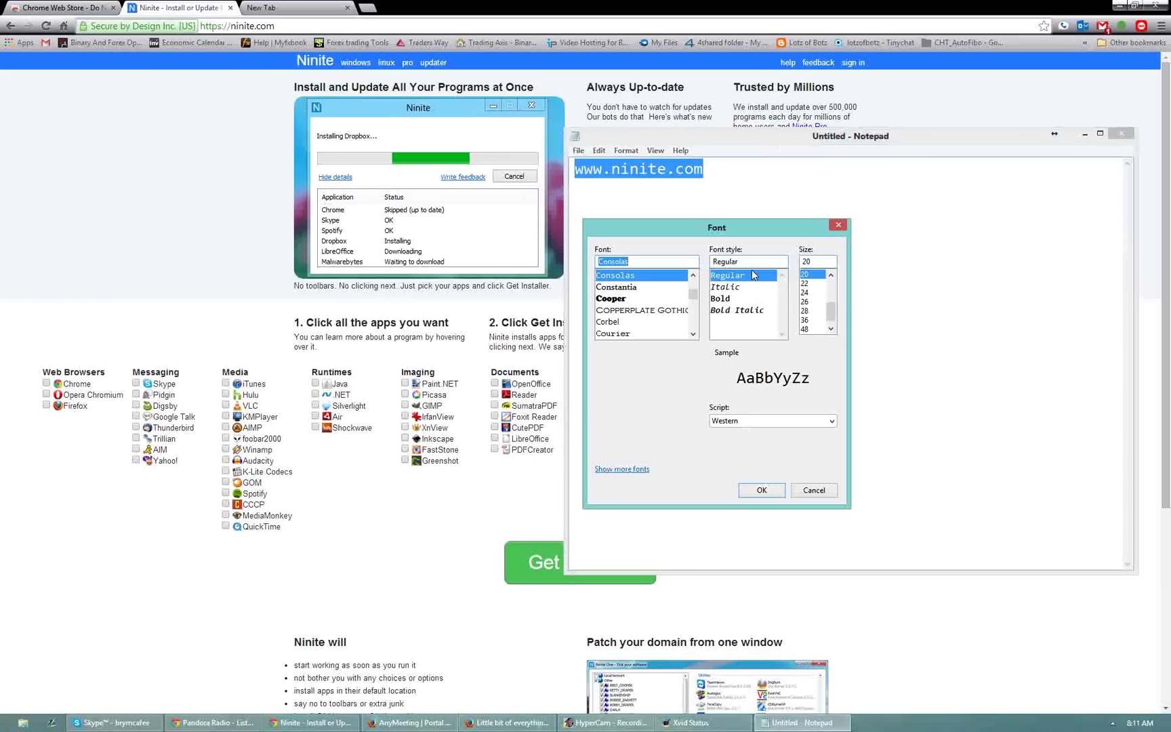
pyautogui.click(808, 312)
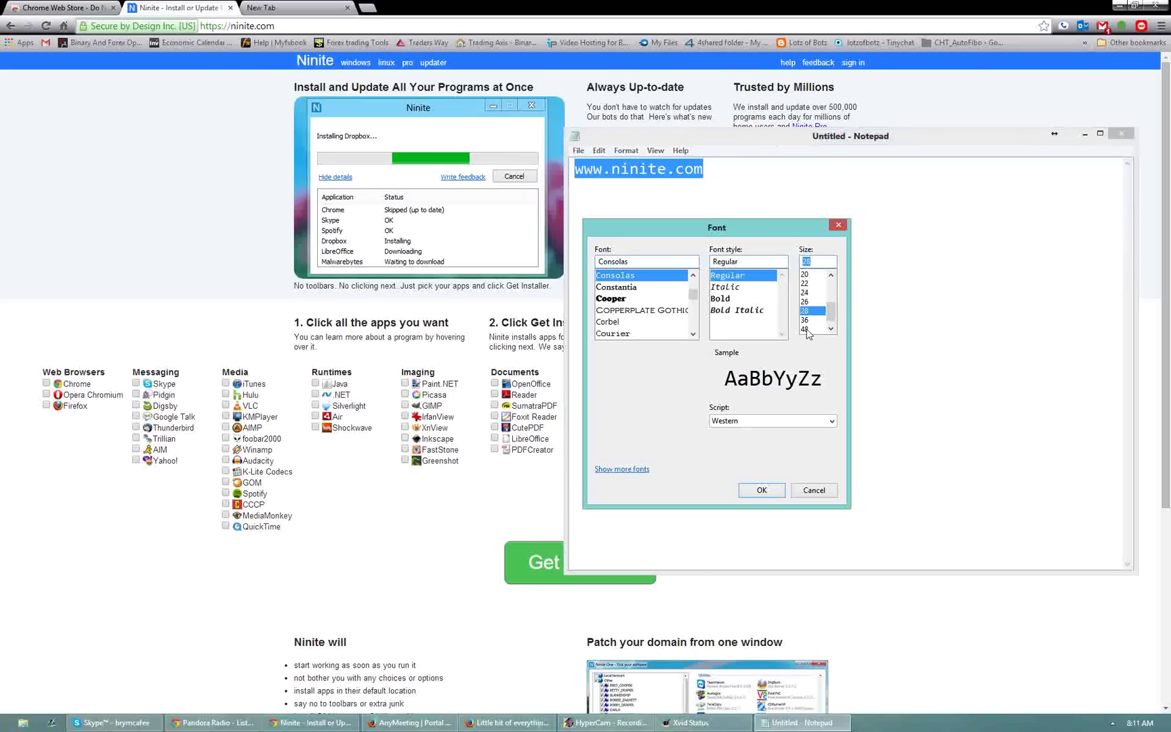
pyautogui.click(807, 320)
pyautogui.click(763, 492)
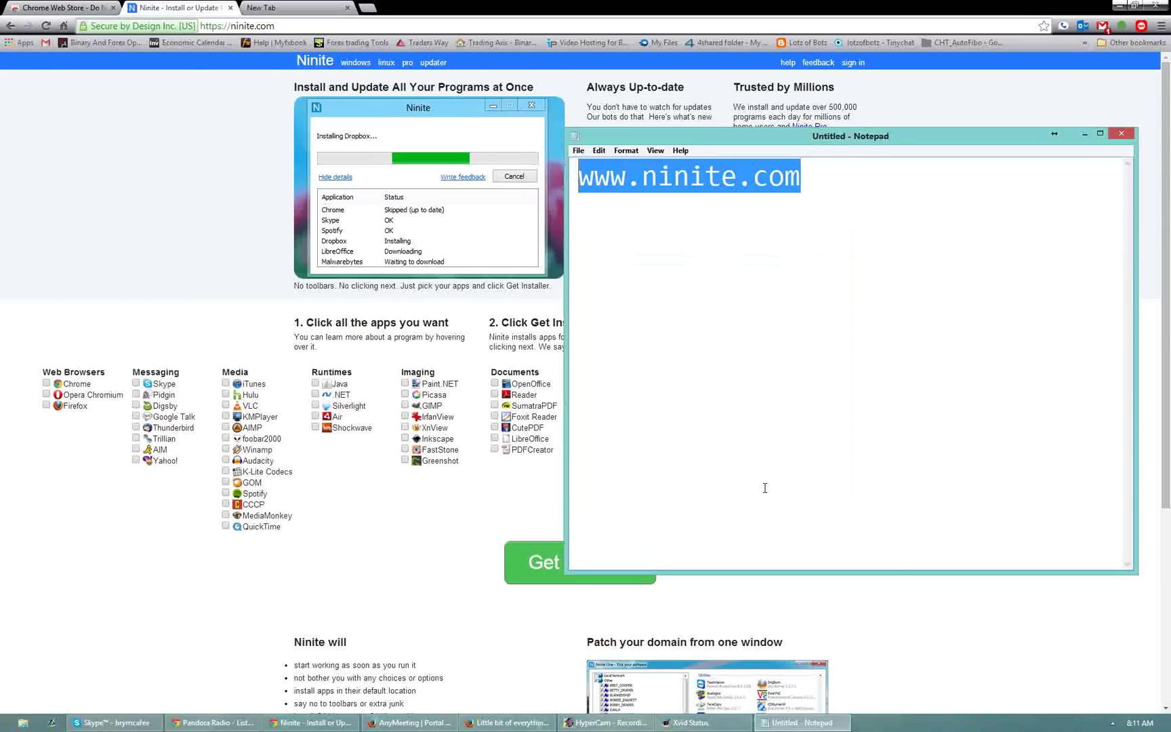
pyautogui.click(888, 179)
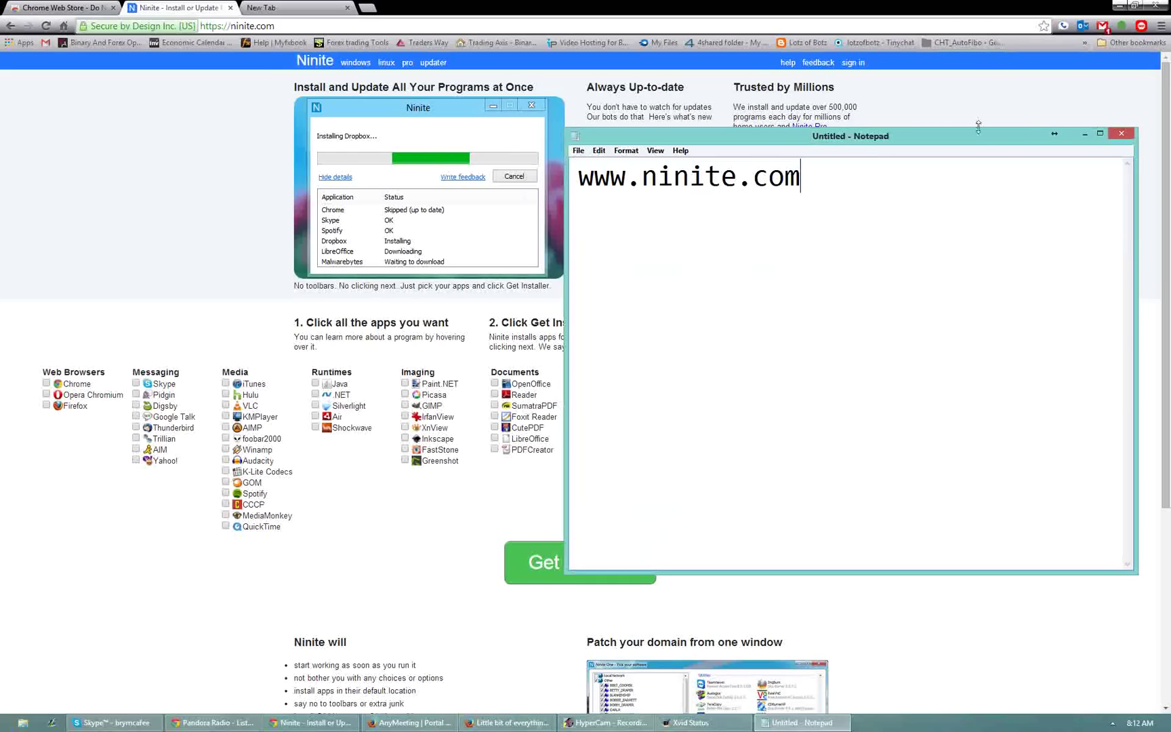
pyautogui.moveTo(985, 139); pyautogui.dragTo(851, 141)
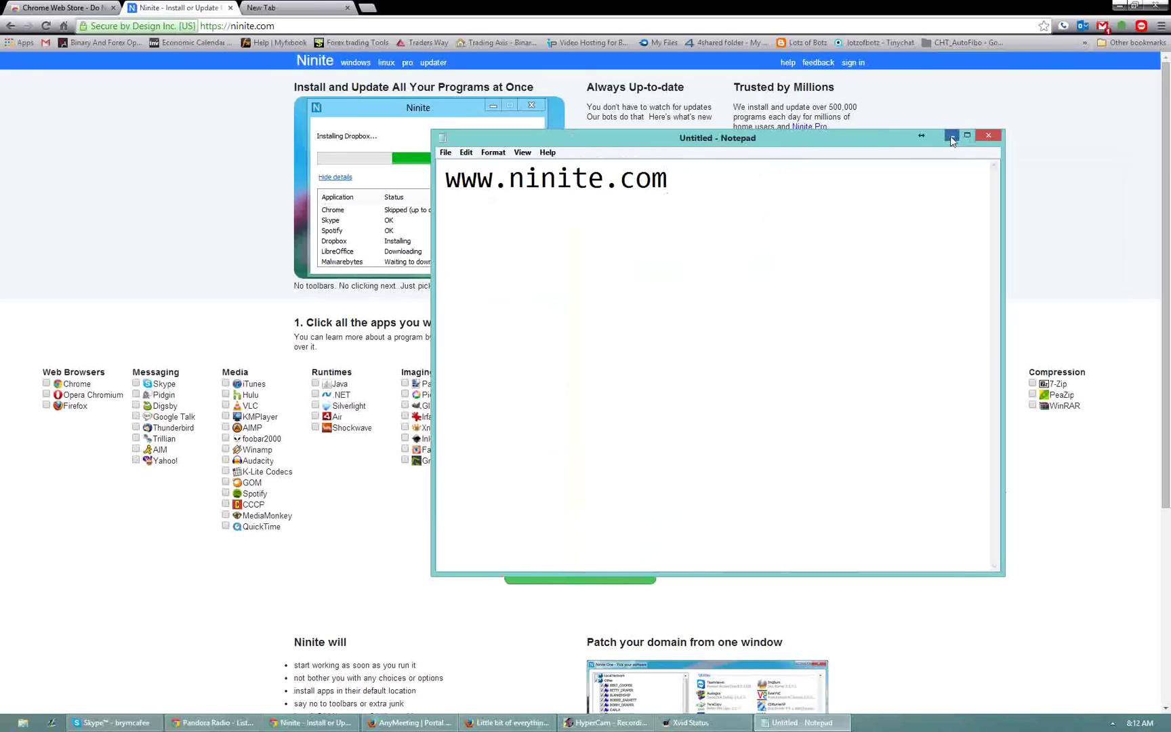
pyautogui.click(951, 138)
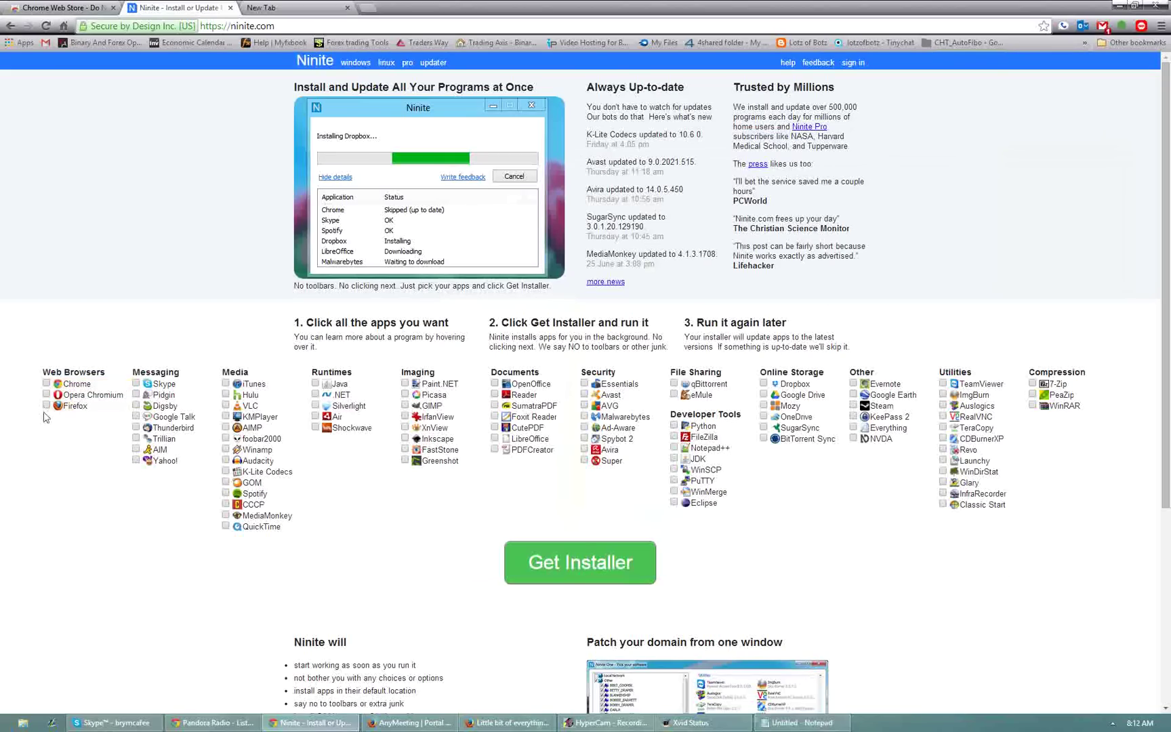
# - Select Chrome and the Java, Silverlight and Shockwave runtimes for the Ninite installer
pyautogui.click(49, 383)
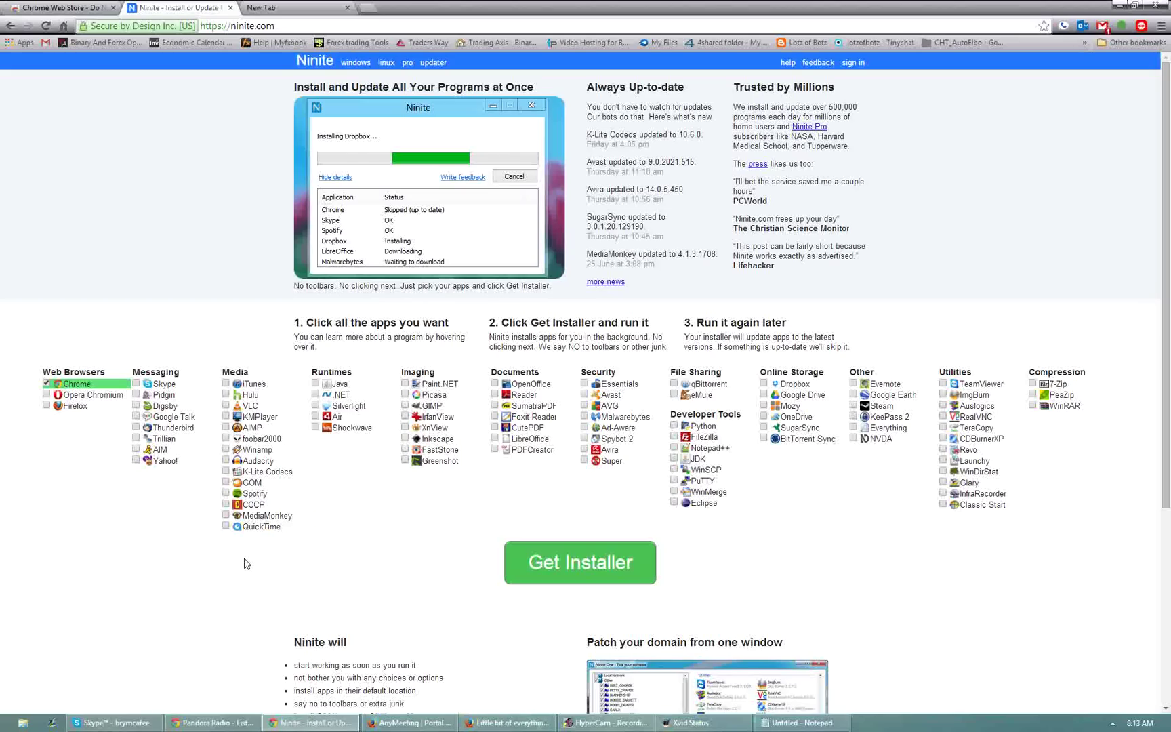
pyautogui.click(316, 384)
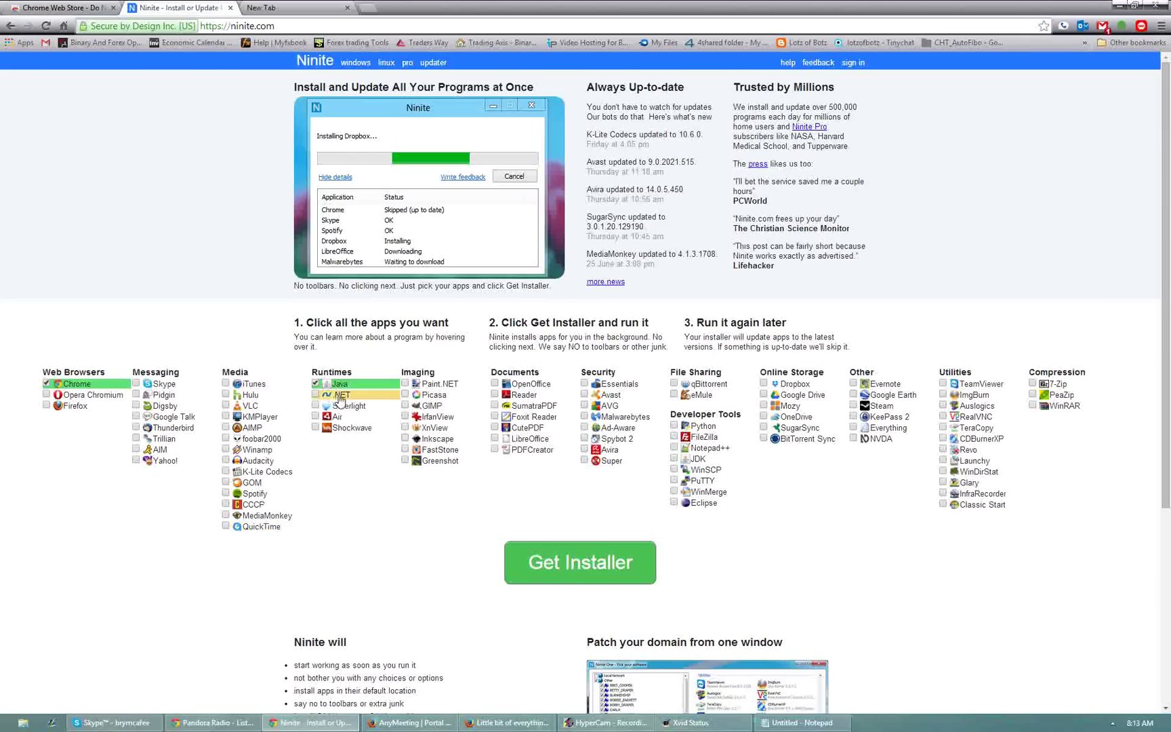
pyautogui.click(315, 405)
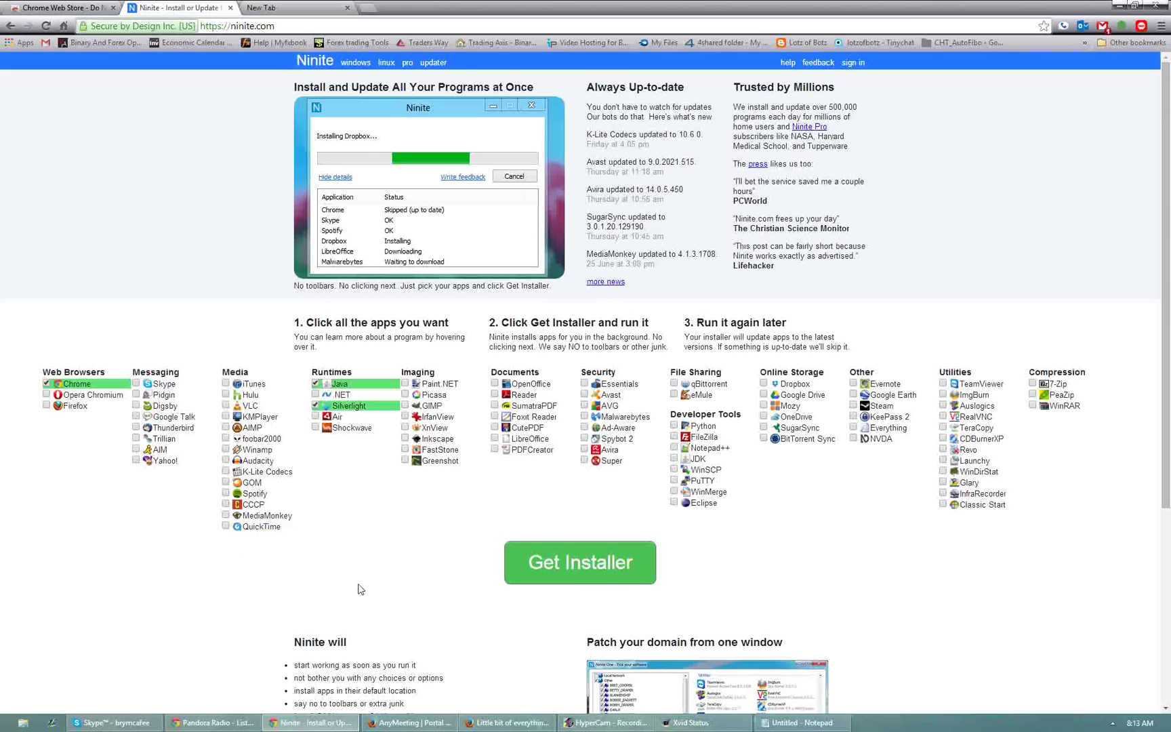
pyautogui.click(316, 429)
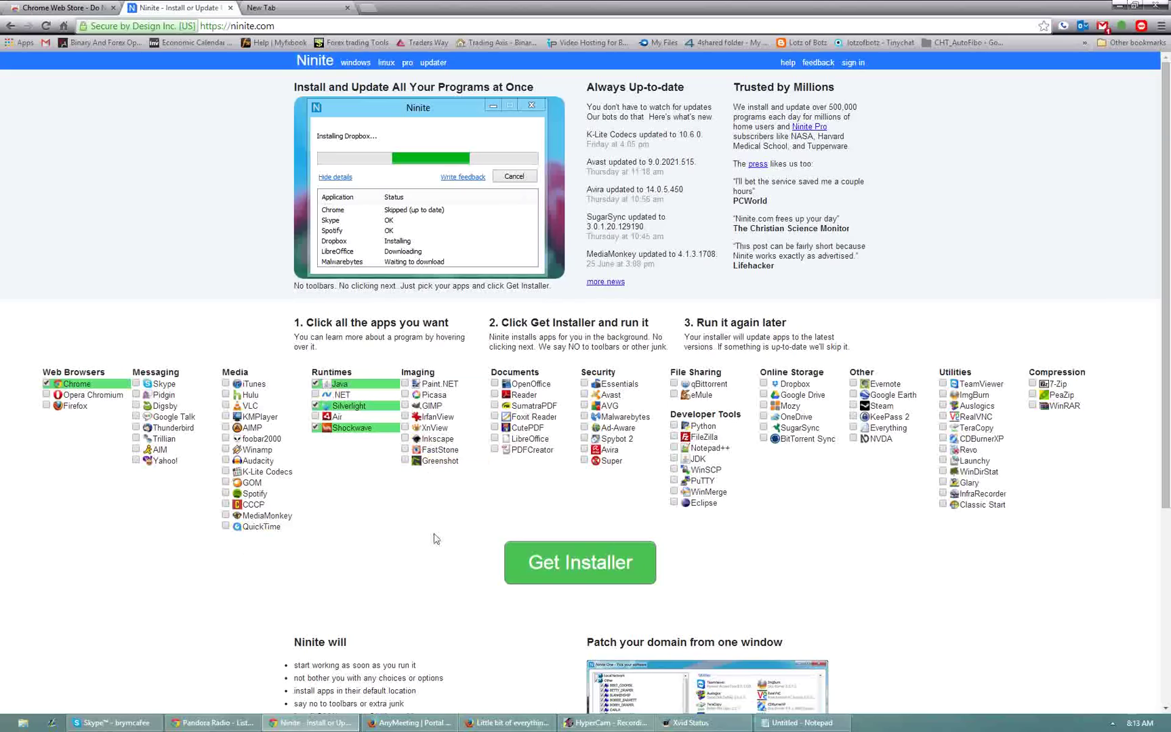
pyautogui.rightClick(53, 724)
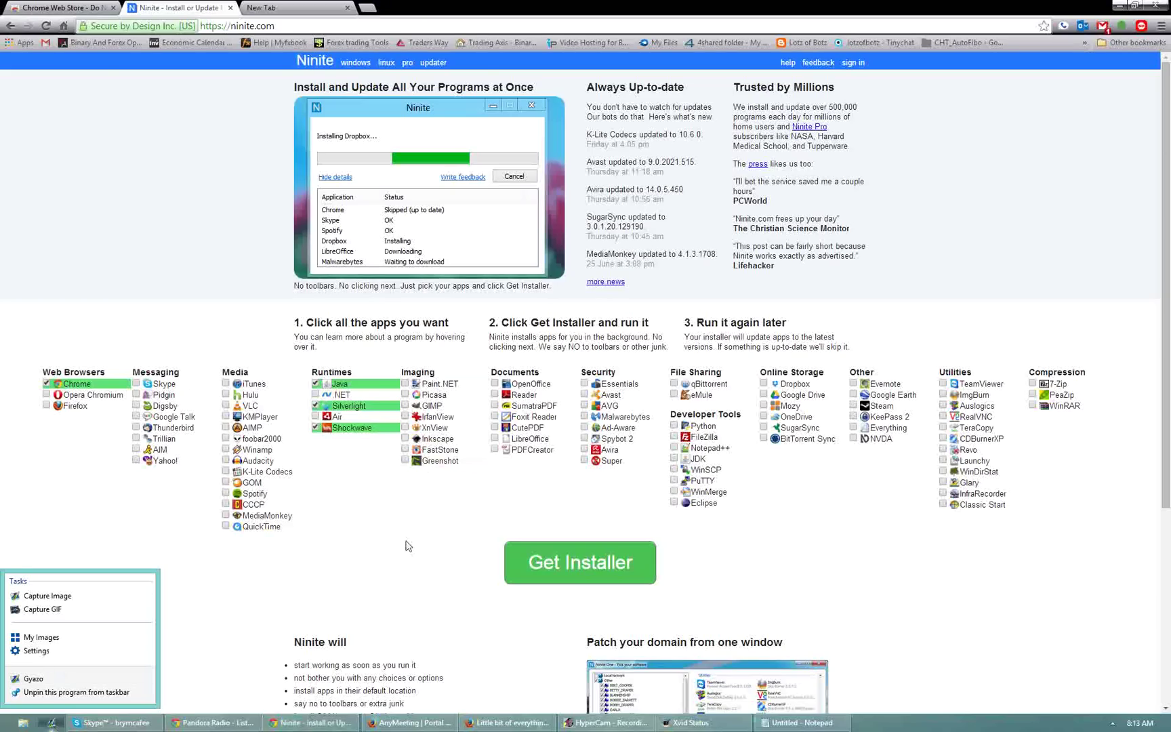
pyautogui.click(470, 509)
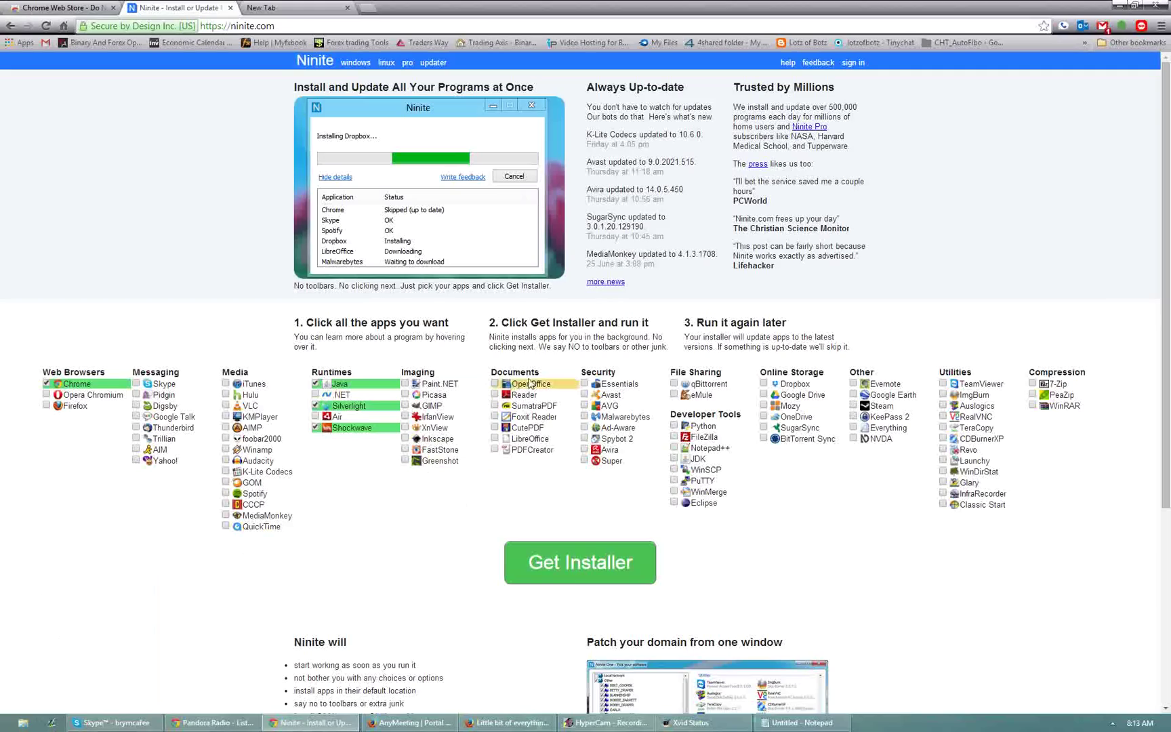
# - Add Reader, Malwarebytes, Super and Revo to the programs selected for the Ninite installer
pyautogui.moveTo(520, 388)
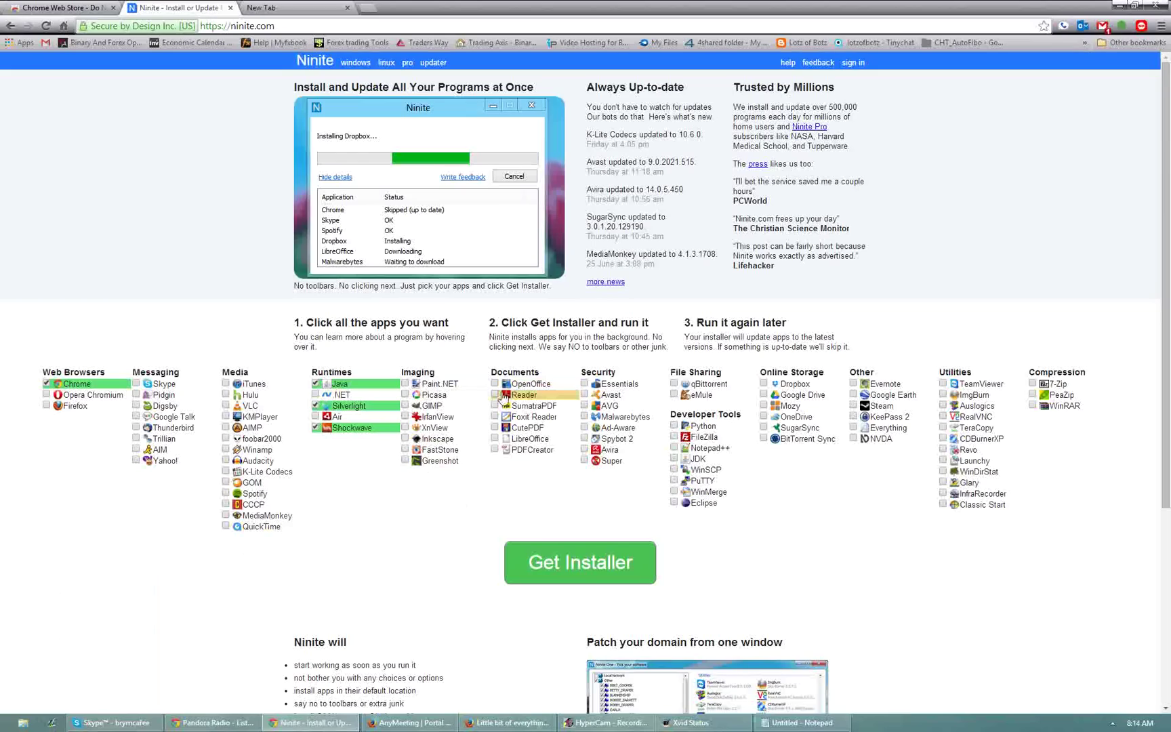
pyautogui.click(525, 395)
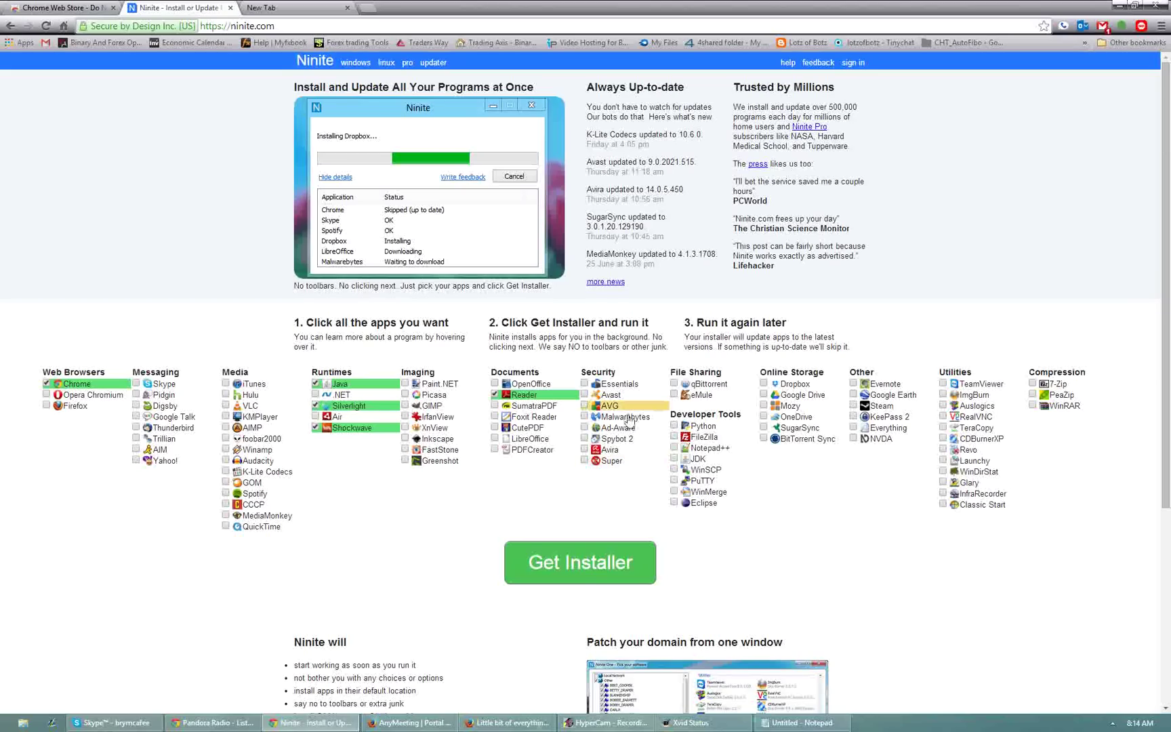
pyautogui.click(584, 418)
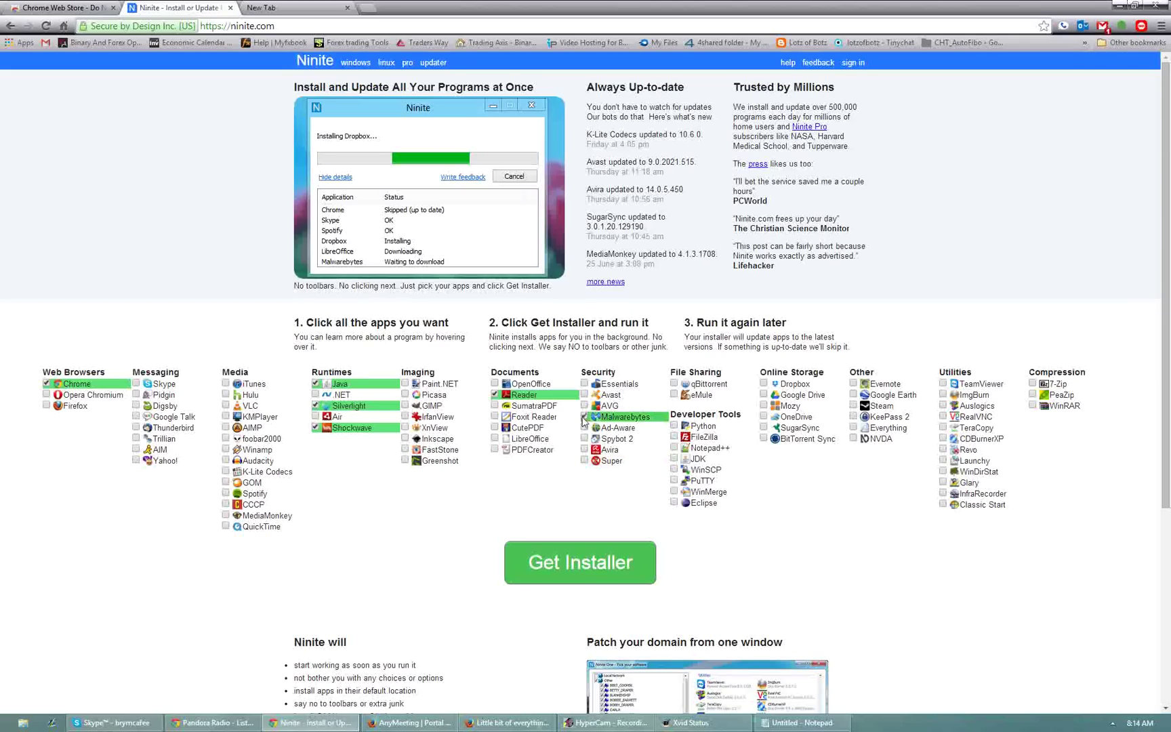
pyautogui.click(585, 462)
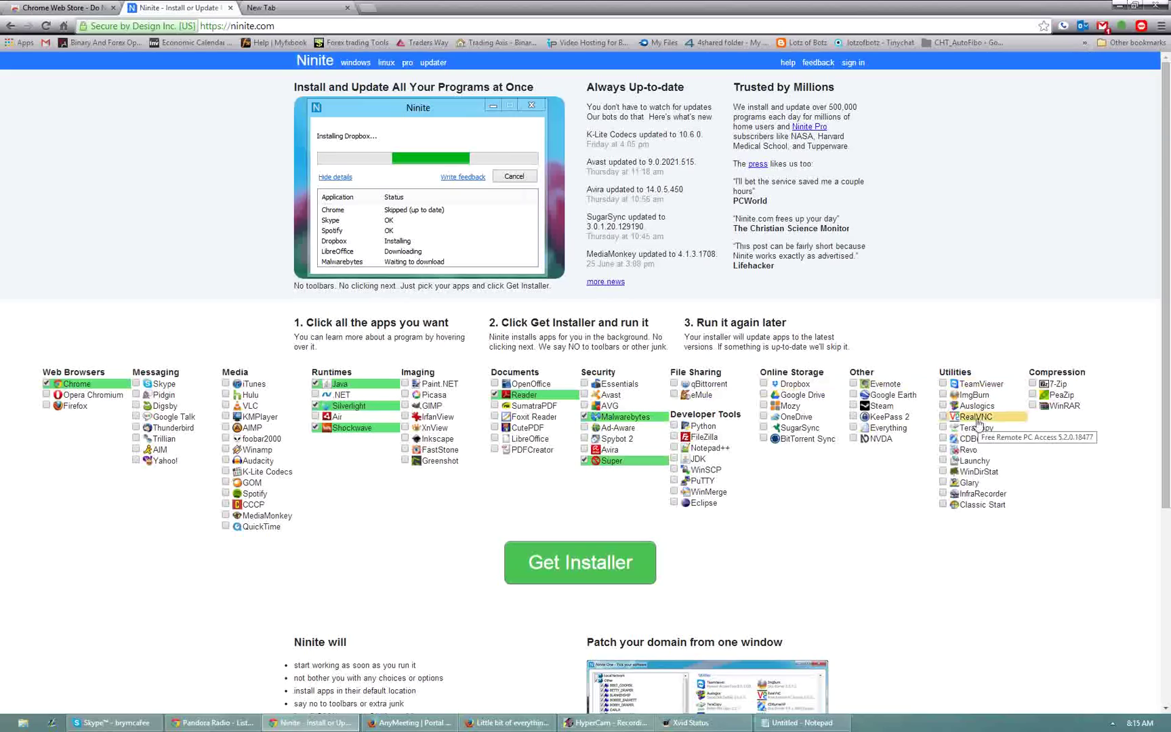
pyautogui.click(966, 453)
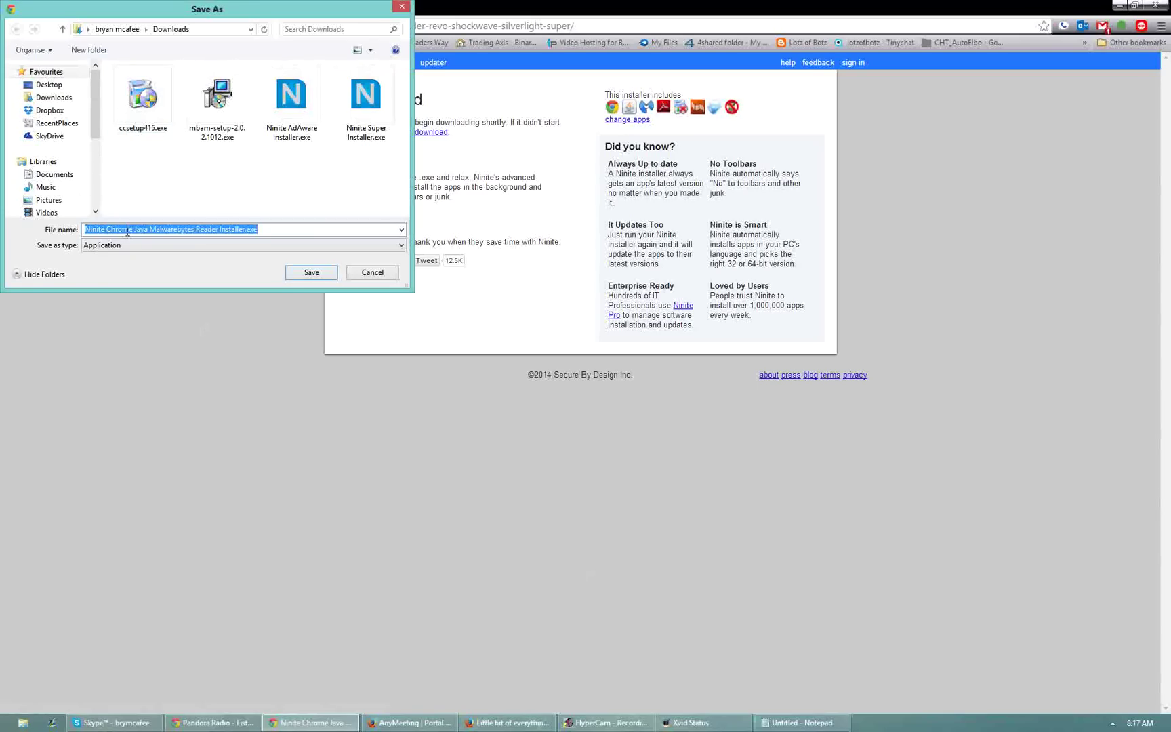
# - Save the Ninite installer in the Downloads folder and run it, allowing it to make changes to the computer
pyautogui.click(312, 271)
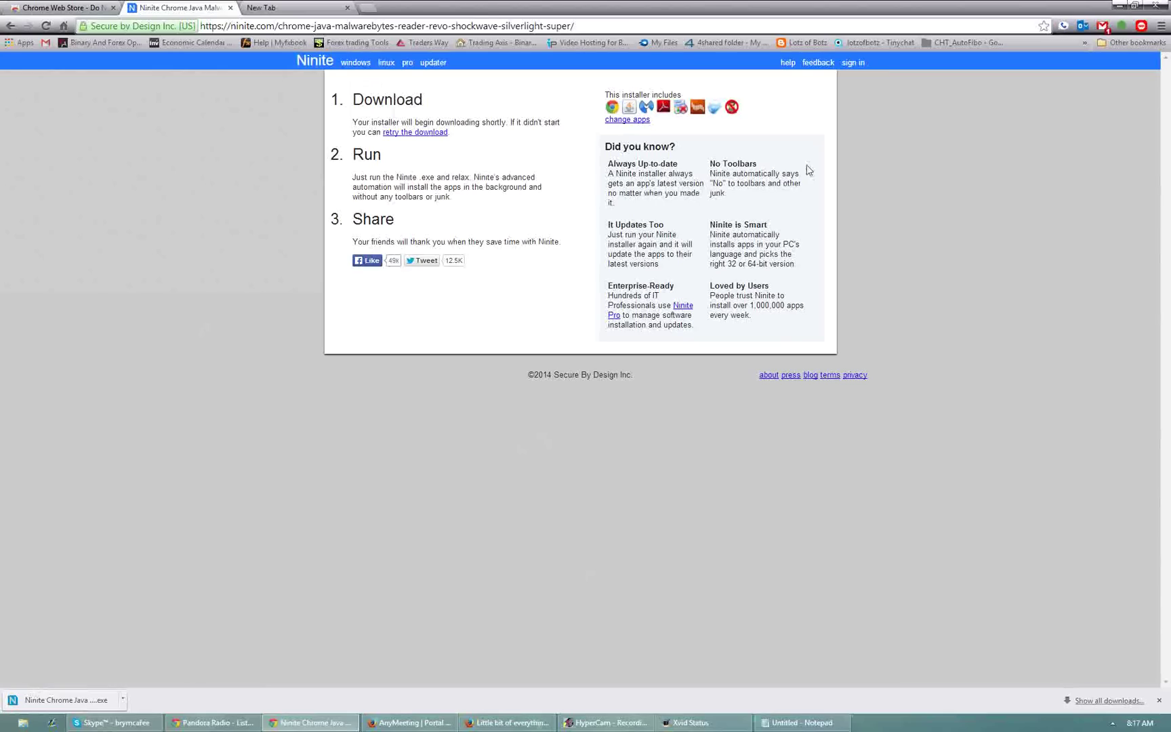
pyautogui.click(61, 701)
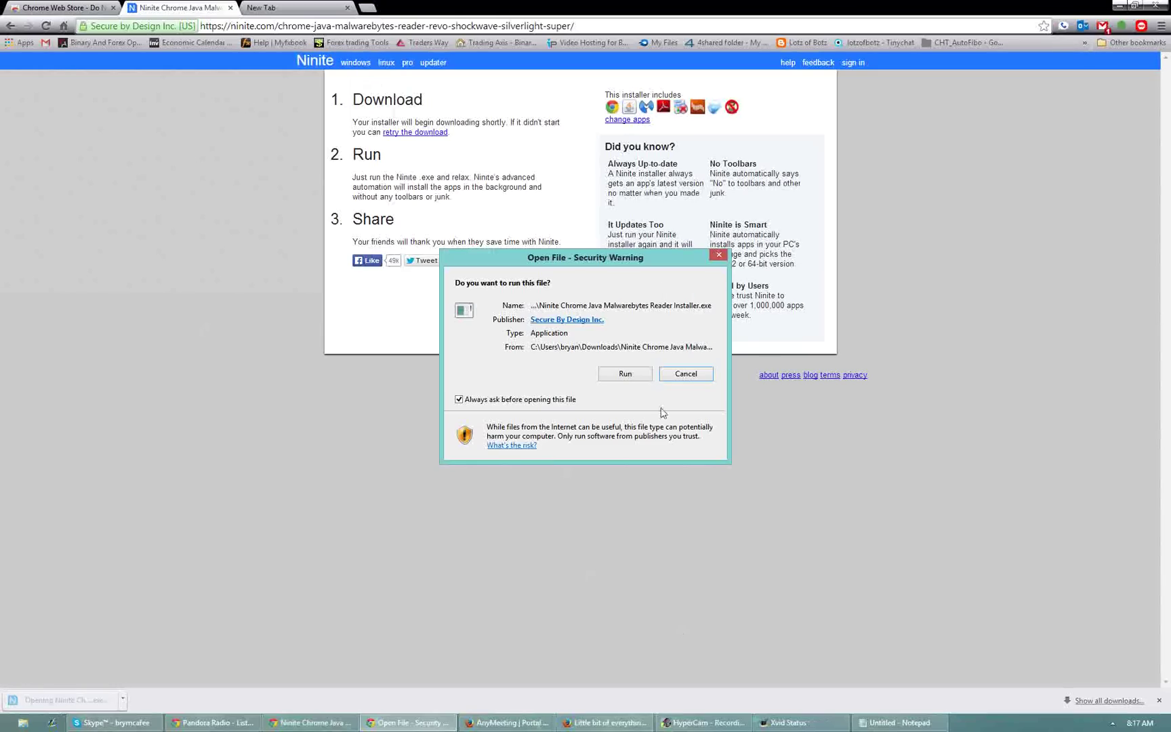
pyautogui.click(633, 373)
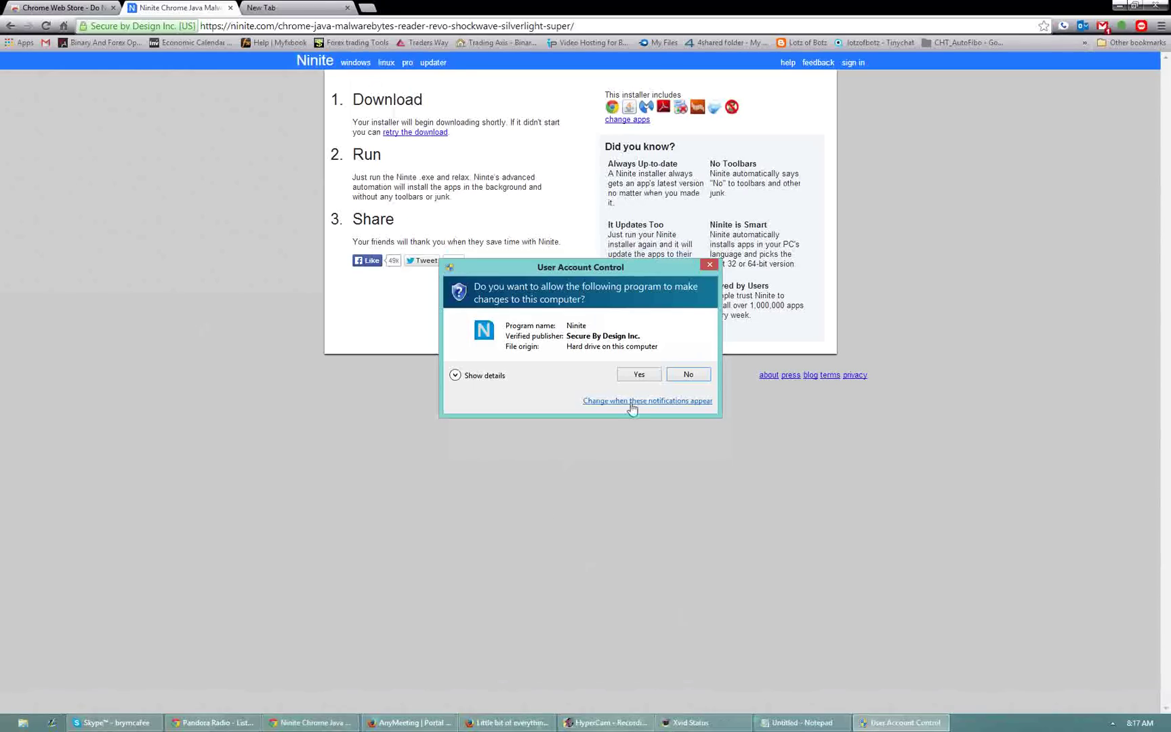
pyautogui.click(641, 375)
# - Close the browser window and show the per-application details in the Ninite installer window, moved out of the way
pyautogui.click(1158, 6)
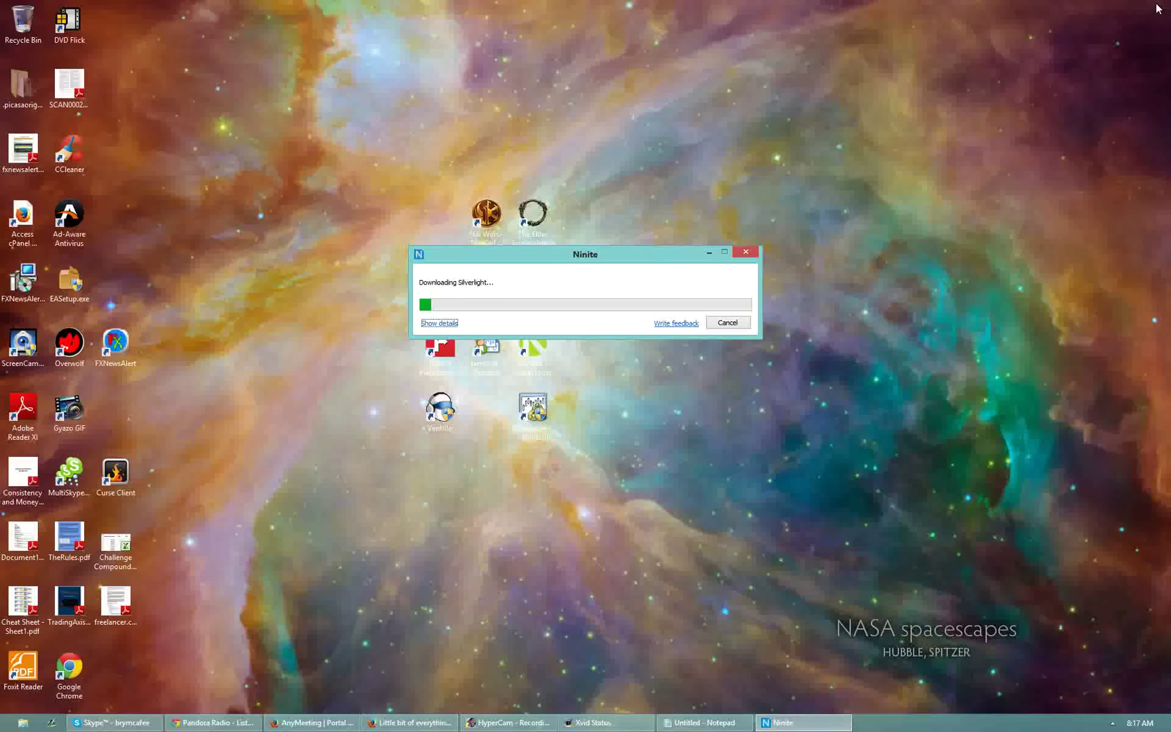
pyautogui.moveTo(635, 253); pyautogui.dragTo(802, 178)
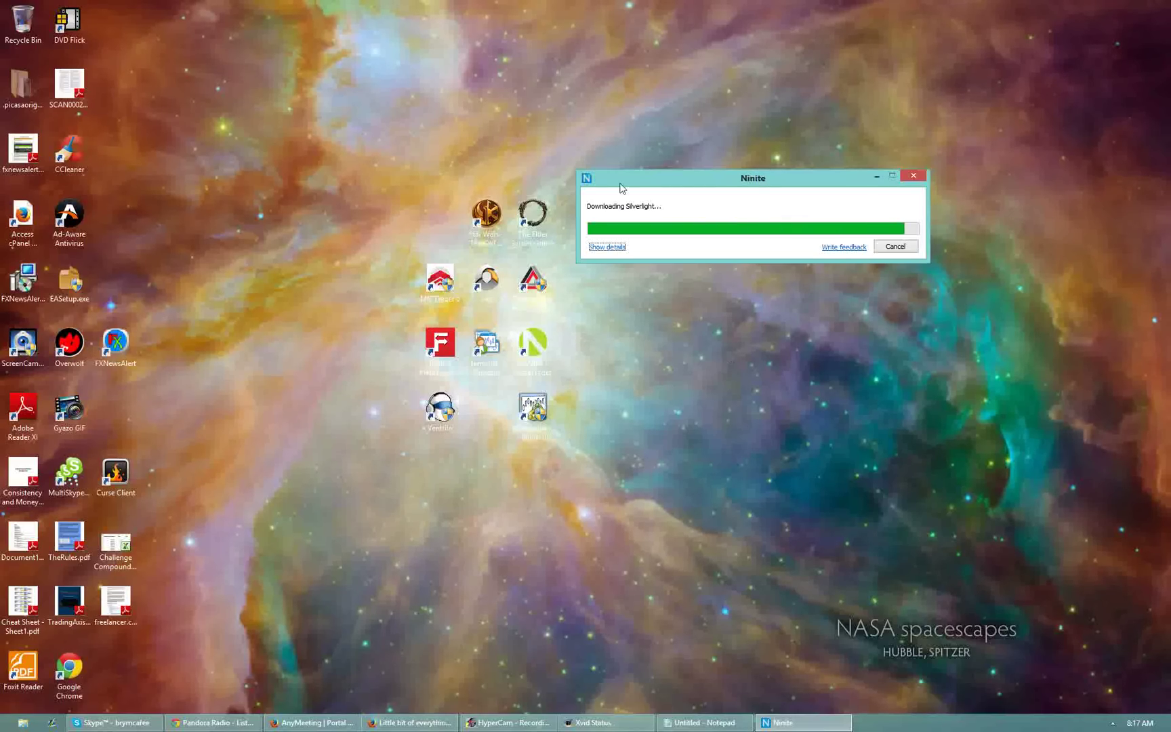
pyautogui.click(604, 247)
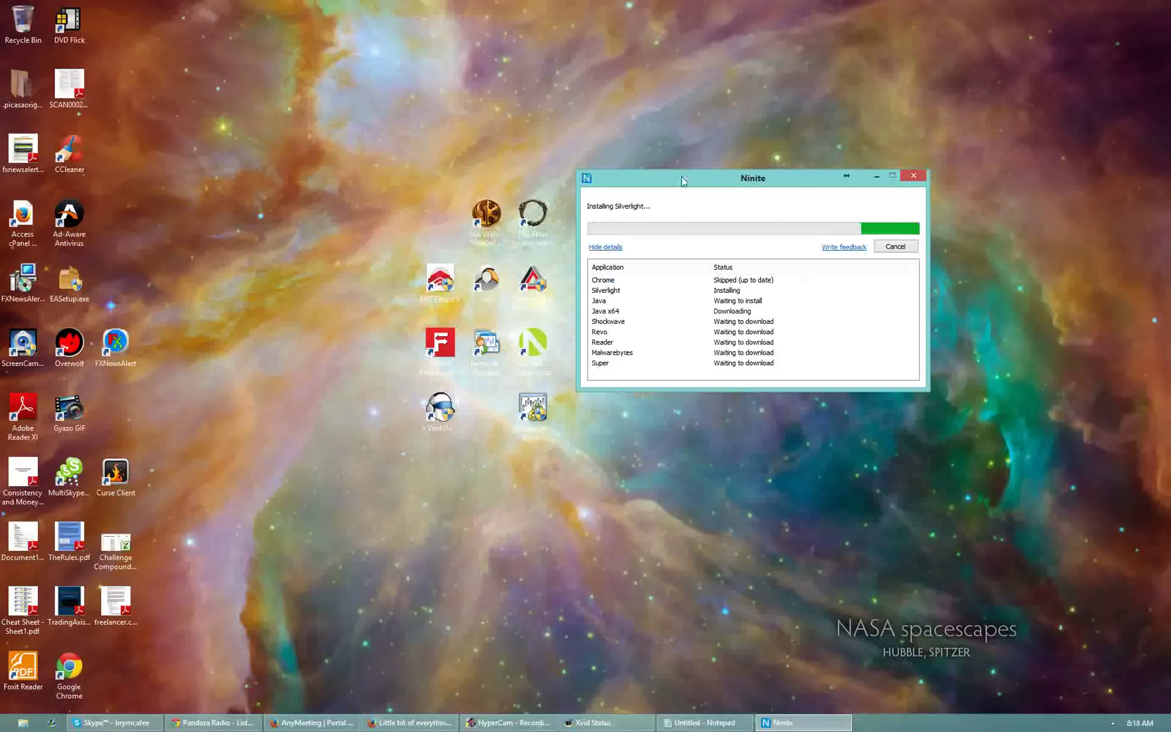
pyautogui.moveTo(797, 76); pyautogui.dragTo(882, 27)
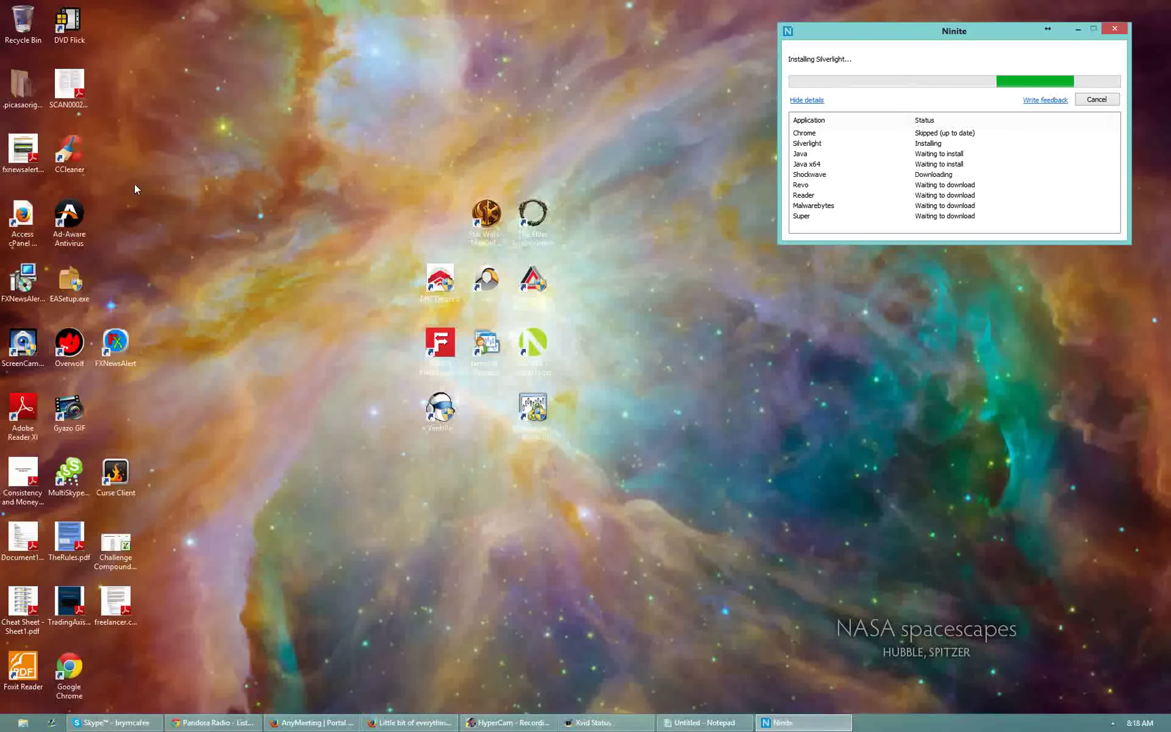
# - Open CCleaner from the desktop, move its window clear of the Ninite installer and show the registry cleaner
pyautogui.click(70, 150)
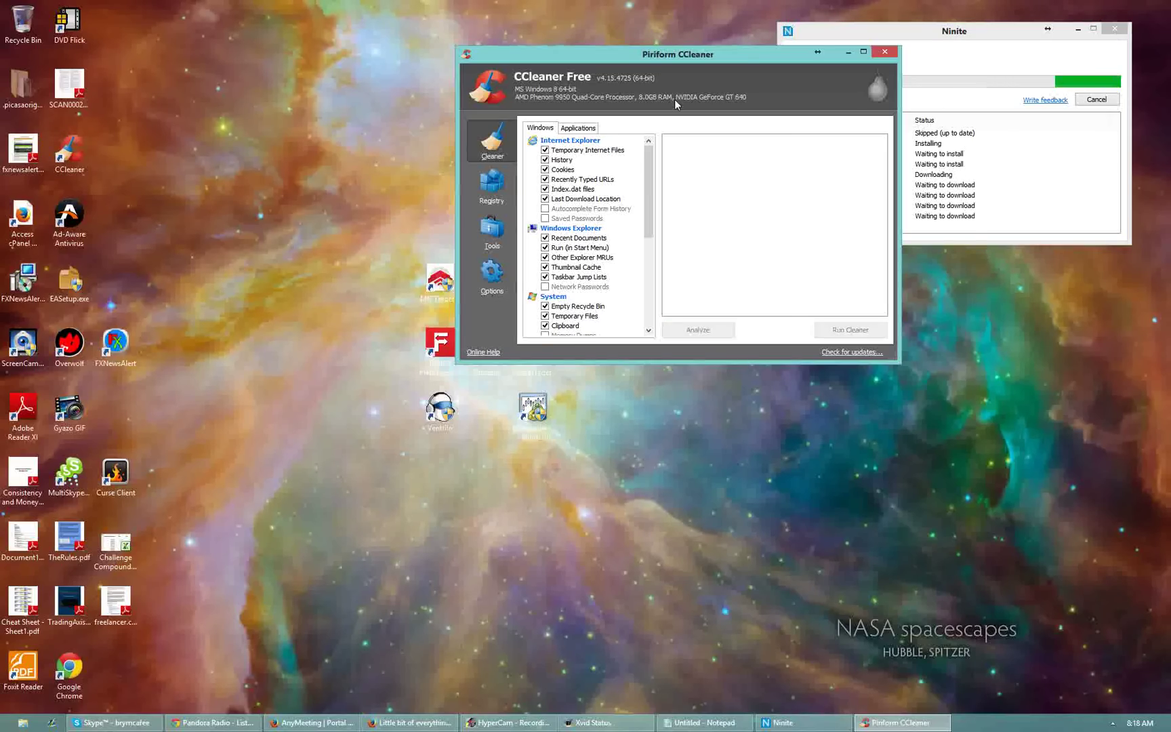
pyautogui.moveTo(749, 60); pyautogui.dragTo(536, 200)
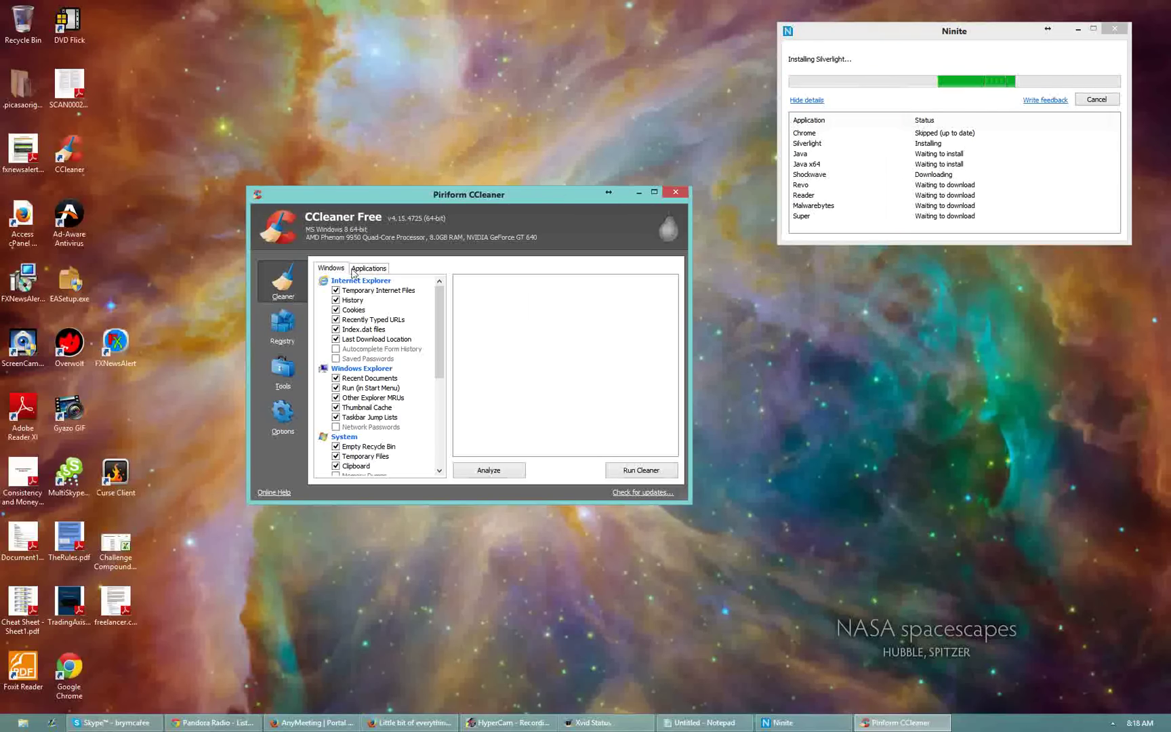
pyautogui.click(287, 330)
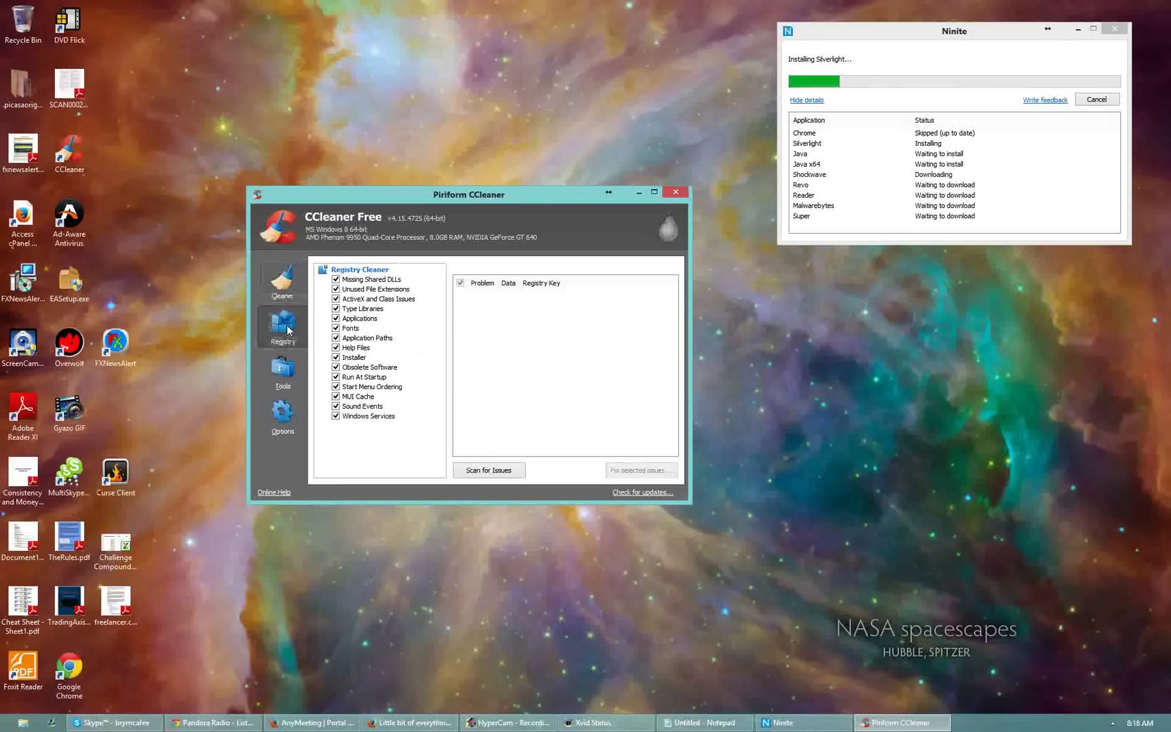
# - Analyze the computer with the Cleaner in CCleaner, declining to close Firefox and Google Chrome
pyautogui.click(282, 280)
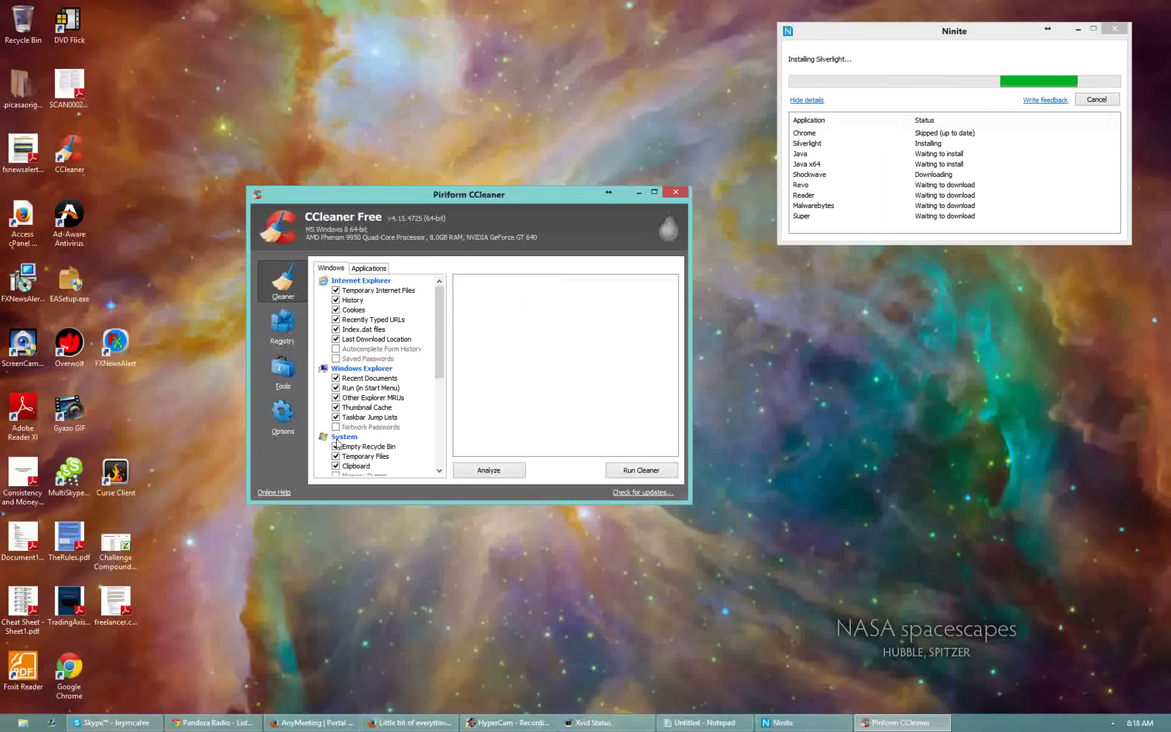
pyautogui.click(485, 470)
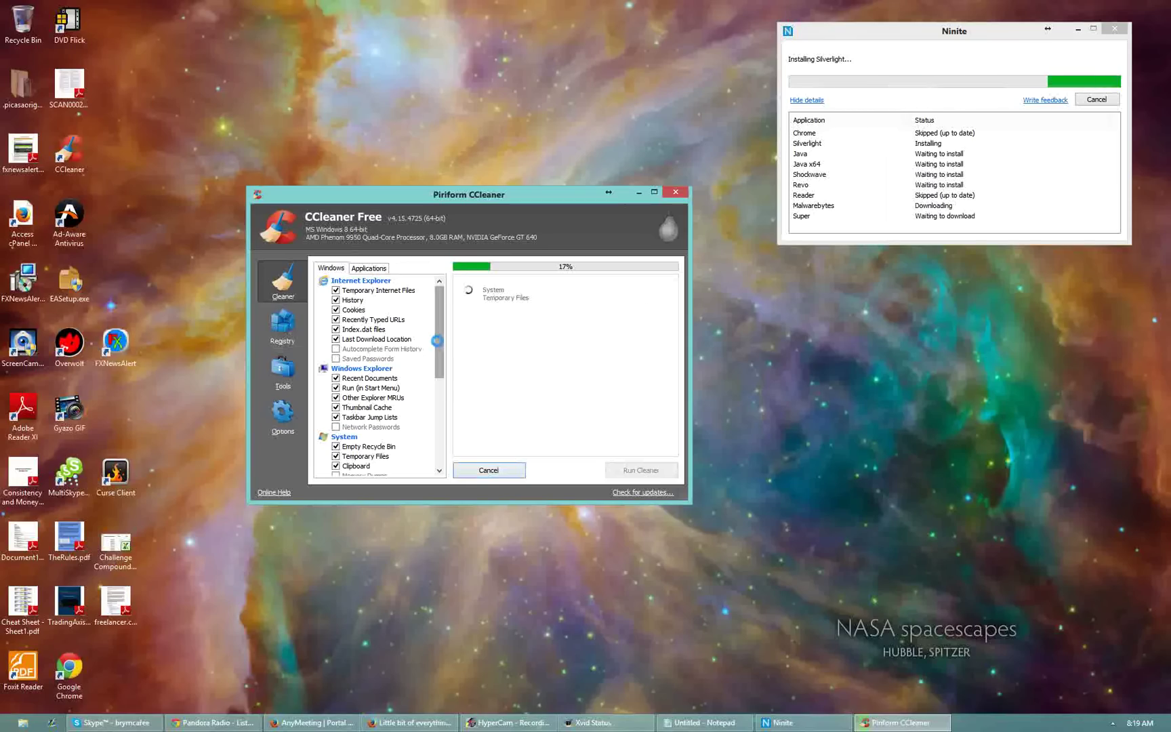
pyautogui.moveTo(443, 341); pyautogui.dragTo(443, 303)
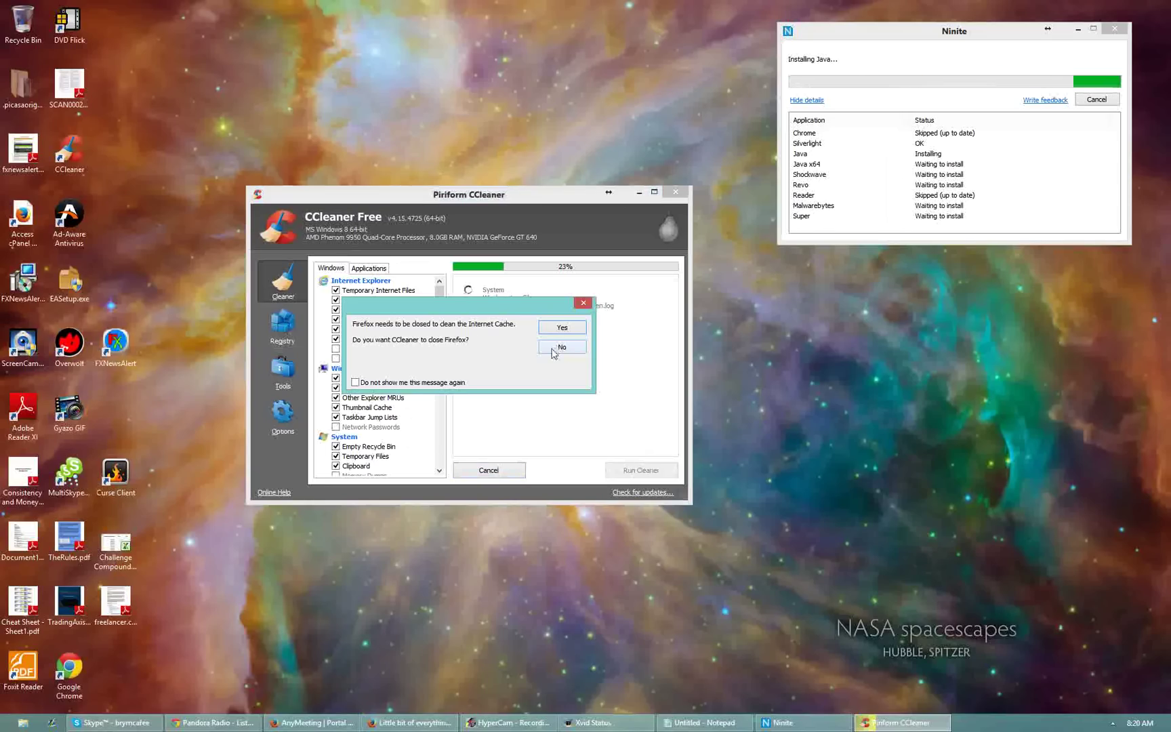
pyautogui.click(561, 349)
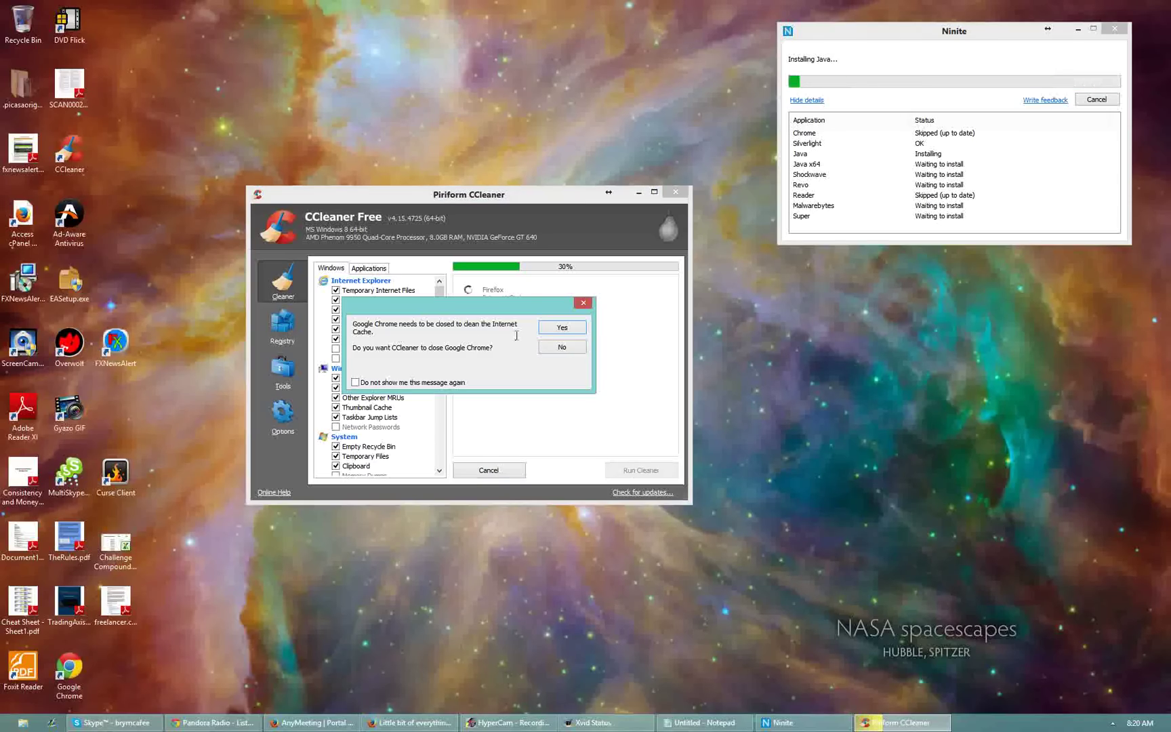
pyautogui.click(565, 349)
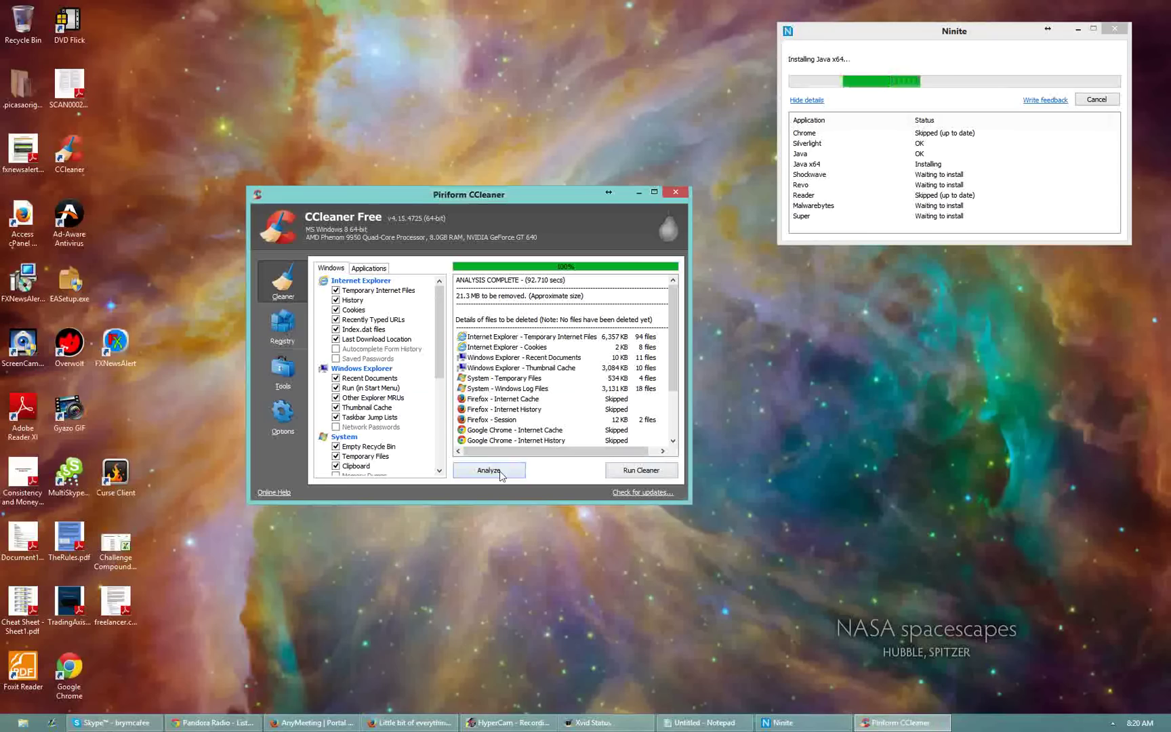
# - Run the Cleaner and confirm the permanent file deletion, leaving Firefox and Google Chrome open
pyautogui.click(658, 477)
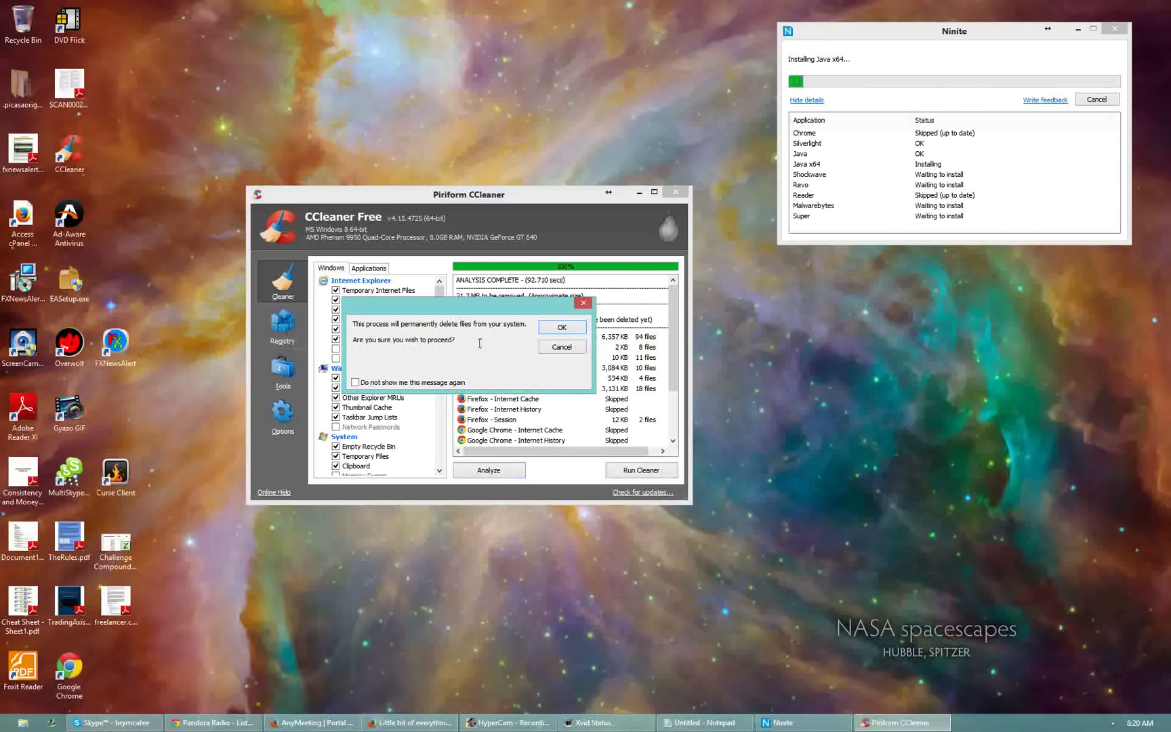
pyautogui.click(560, 328)
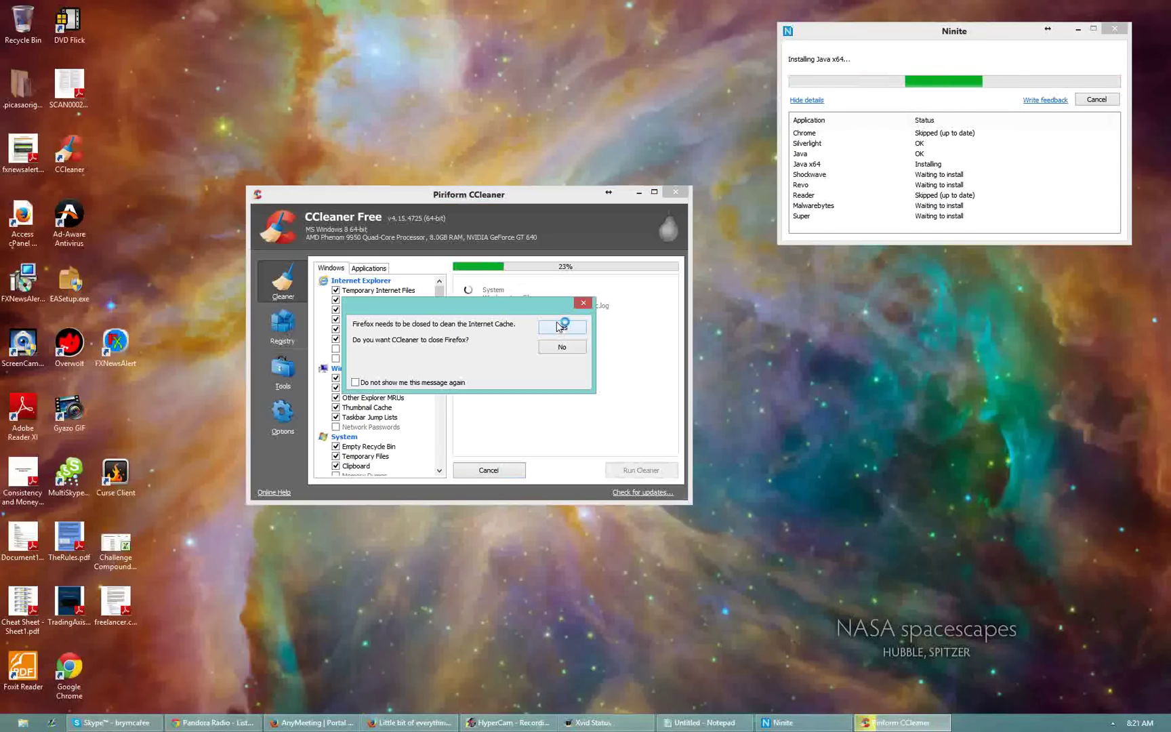
pyautogui.click(560, 327)
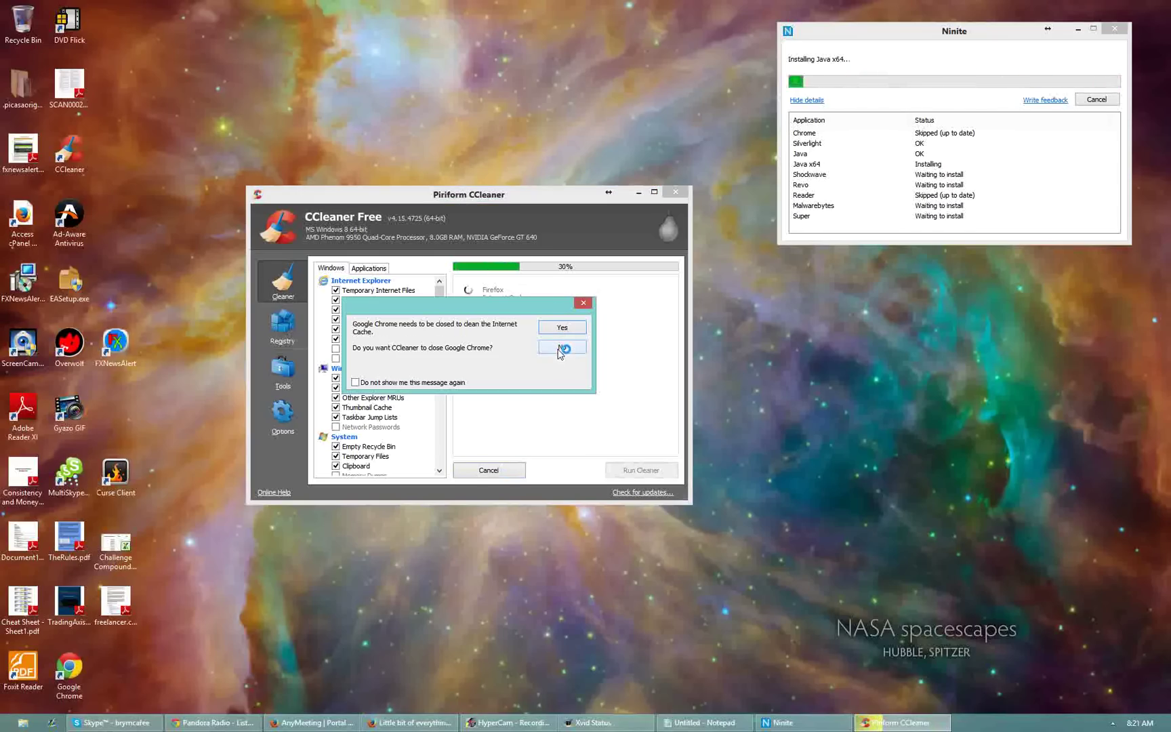
pyautogui.click(561, 348)
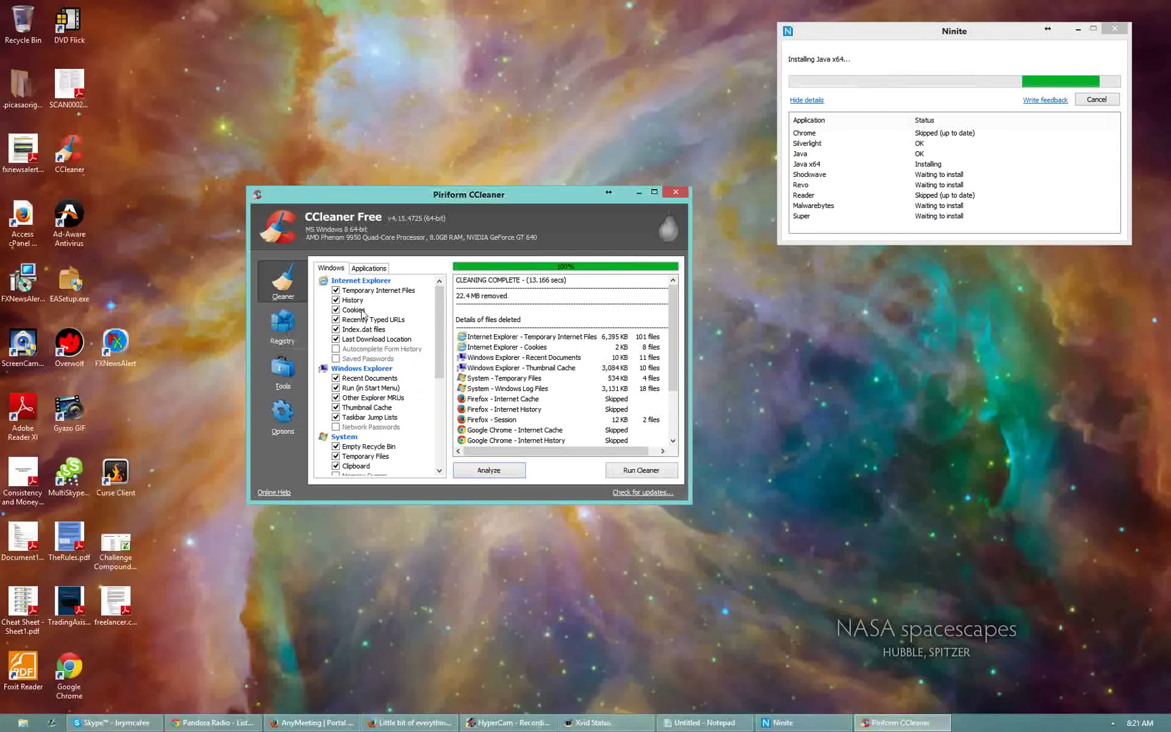
# - Scan the registry for issues in CCleaner, and widen and move its window so it stays clear of the Ninite installer
pyautogui.click(282, 324)
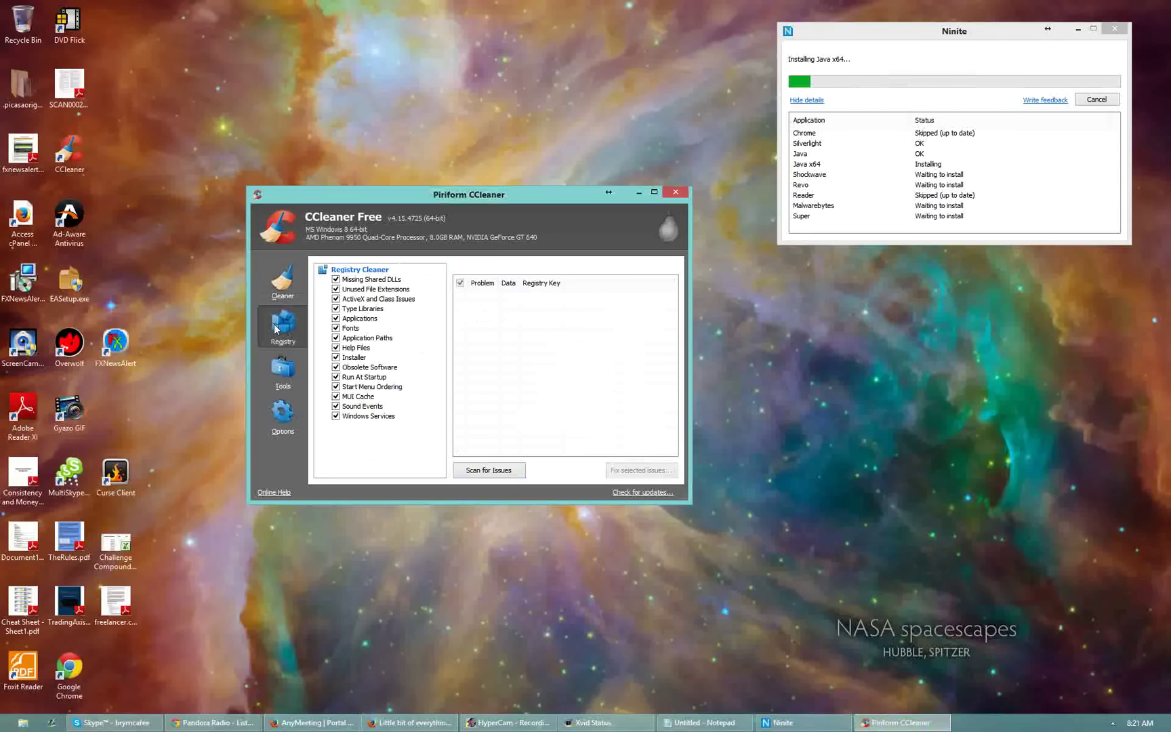
pyautogui.click(495, 471)
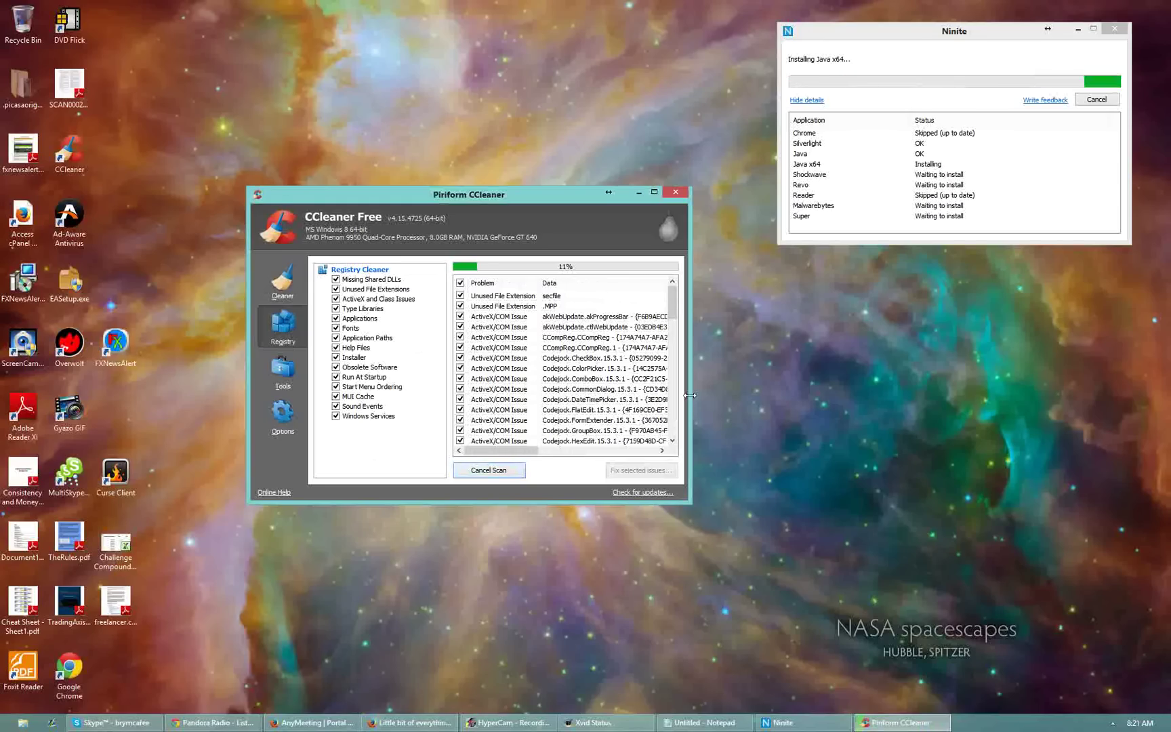
pyautogui.moveTo(692, 395); pyautogui.dragTo(752, 396)
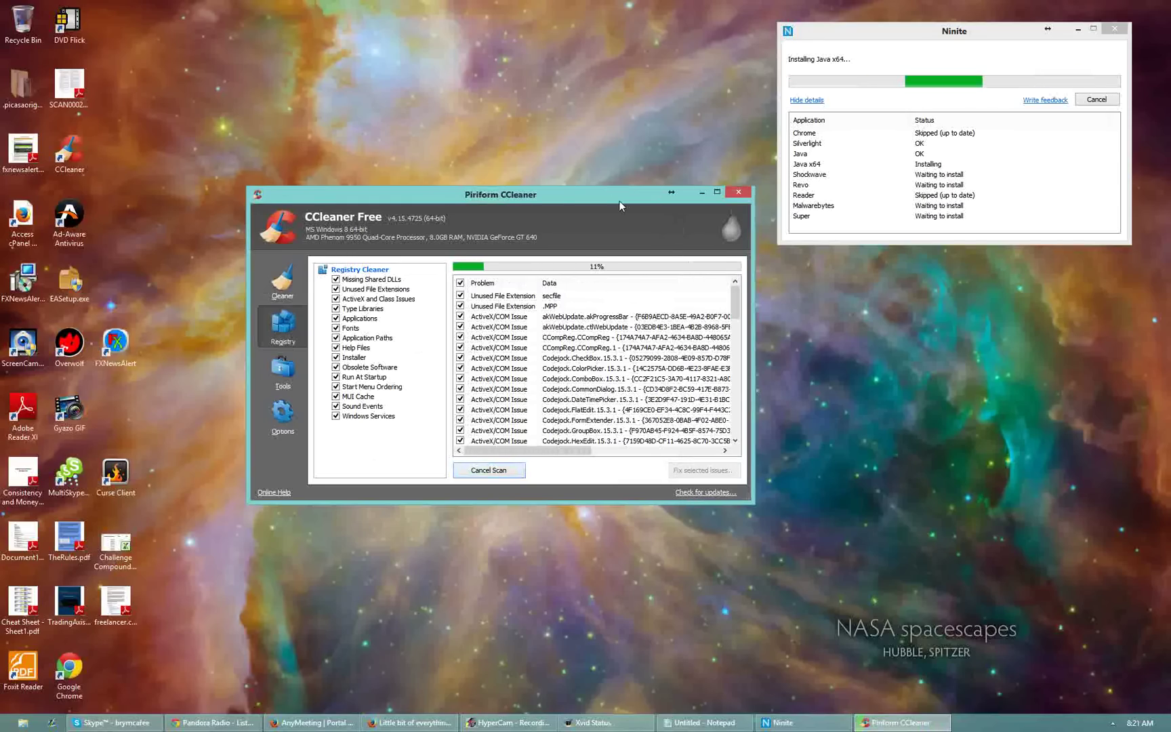
pyautogui.moveTo(616, 196); pyautogui.dragTo(567, 186)
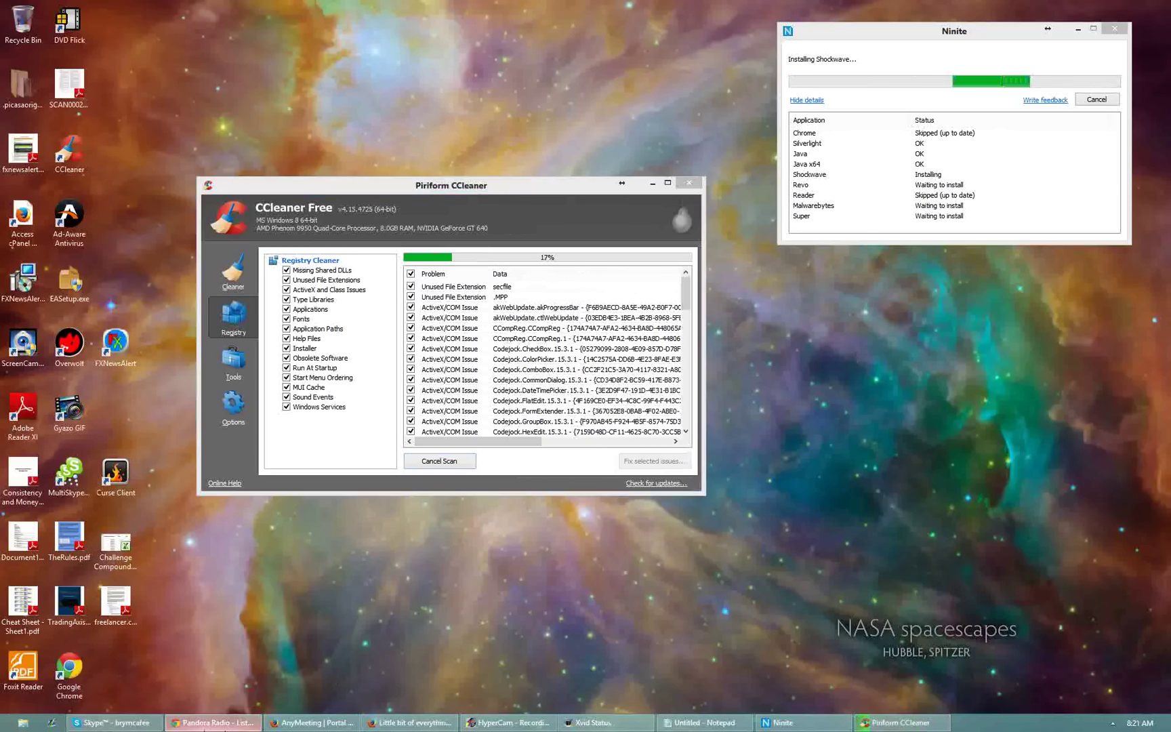
pyautogui.click(197, 726)
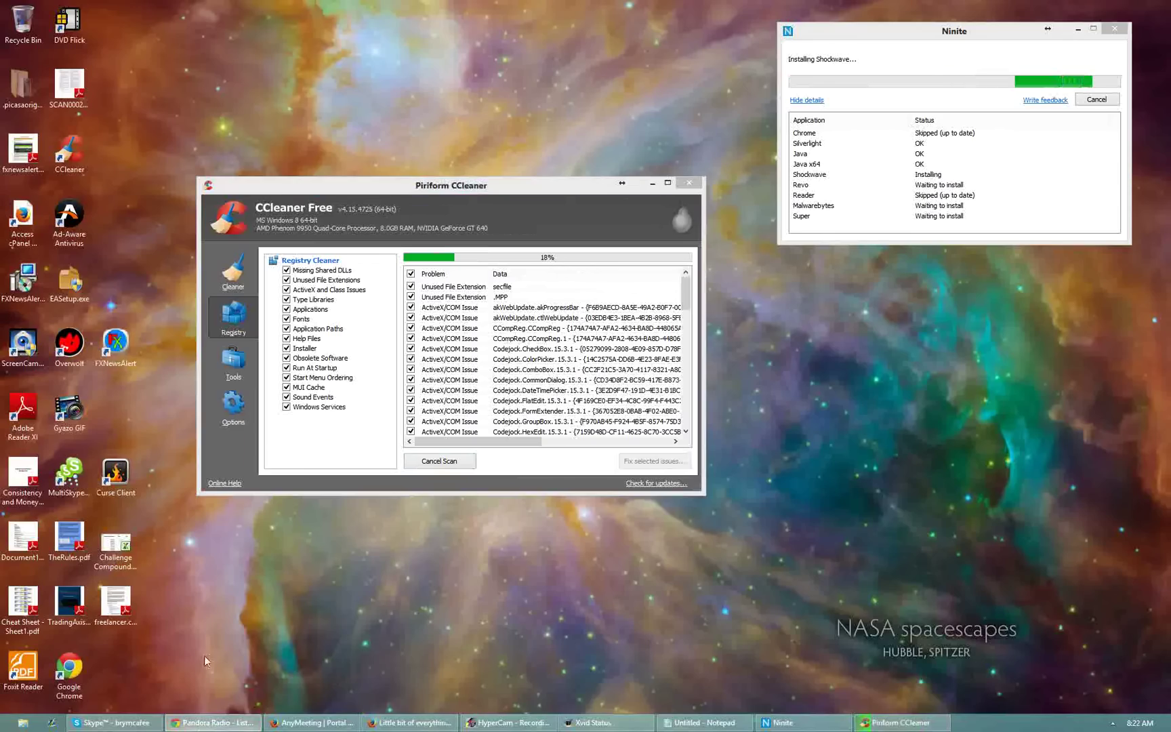
pyautogui.click(205, 723)
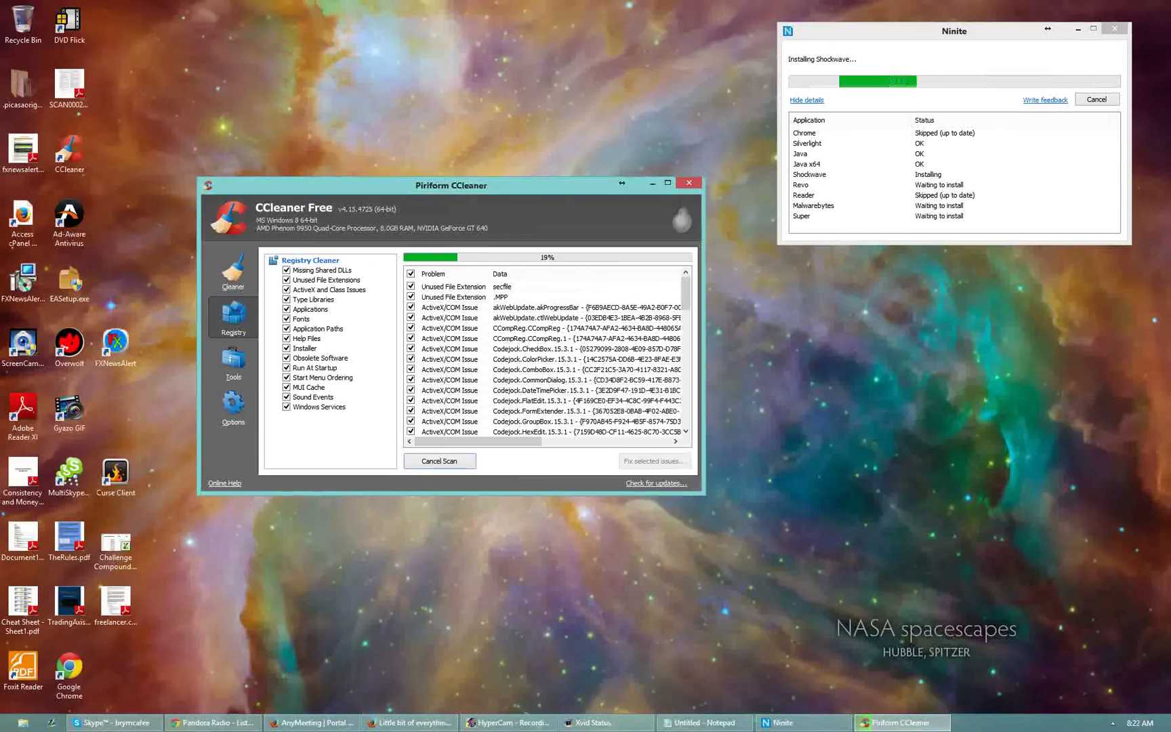
pyautogui.click(314, 665)
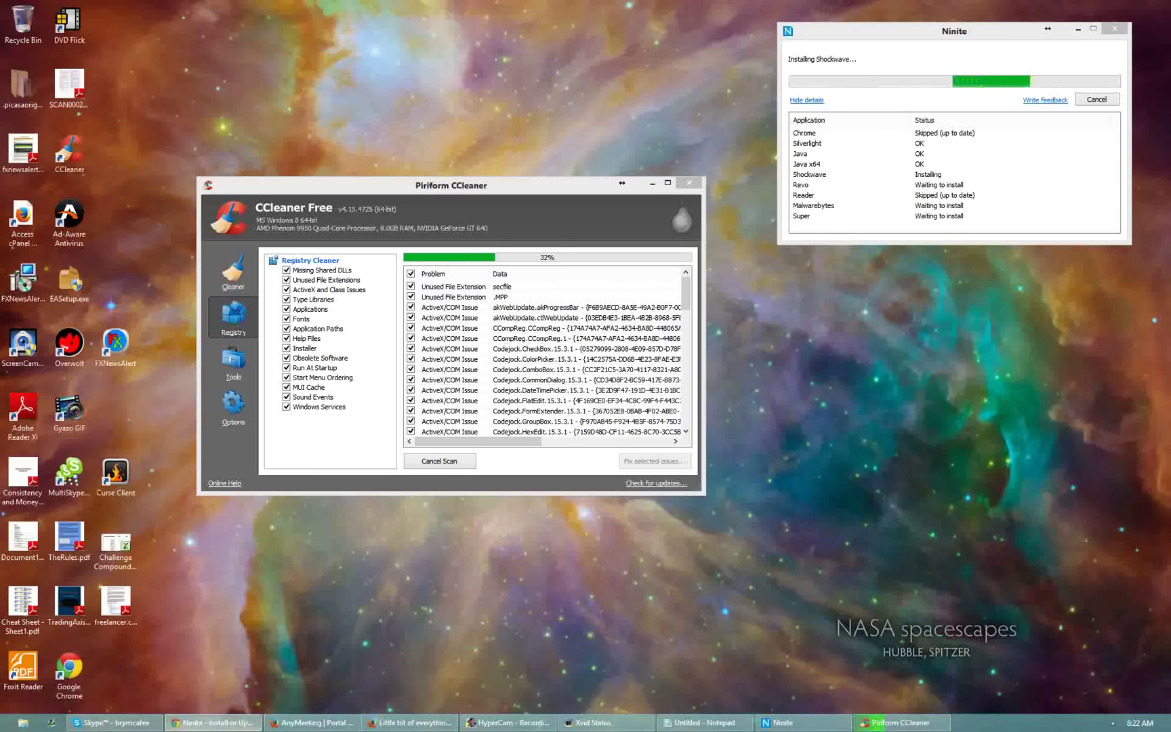
# - Switch to the Ninite website, minimize the Skype chat, and save an installer for Auslogics in the Downloads folder
pyautogui.click(214, 723)
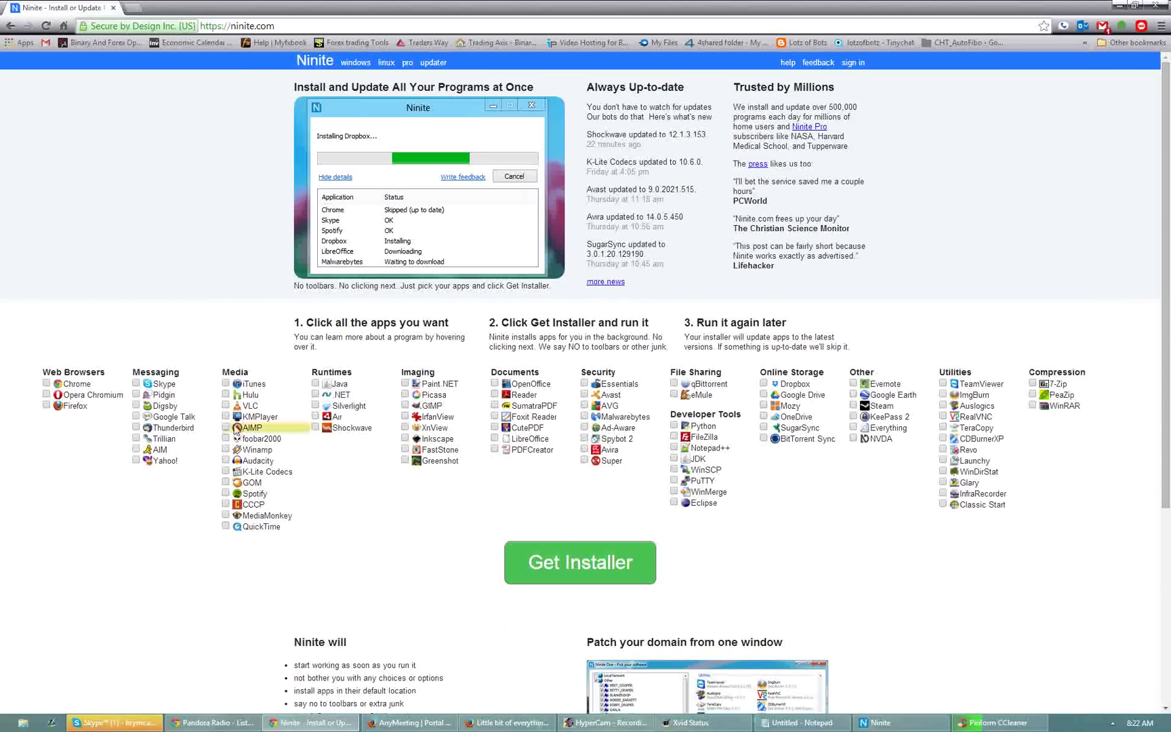
pyautogui.click(139, 724)
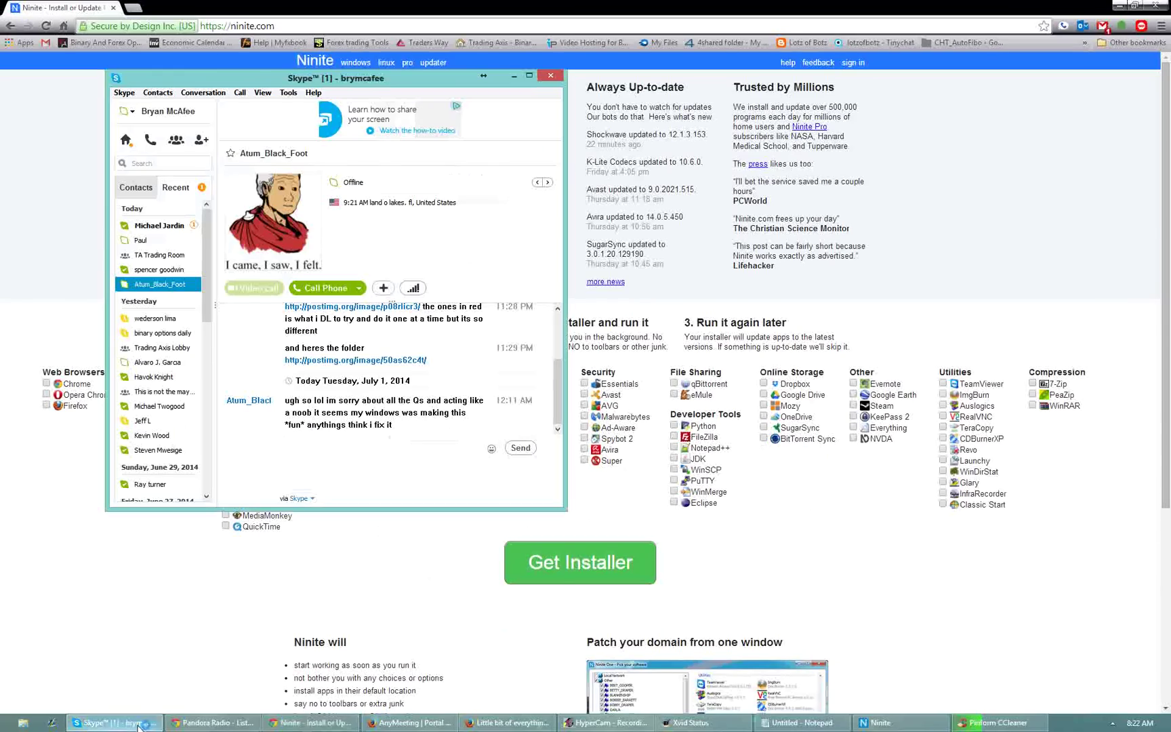
pyautogui.click(515, 77)
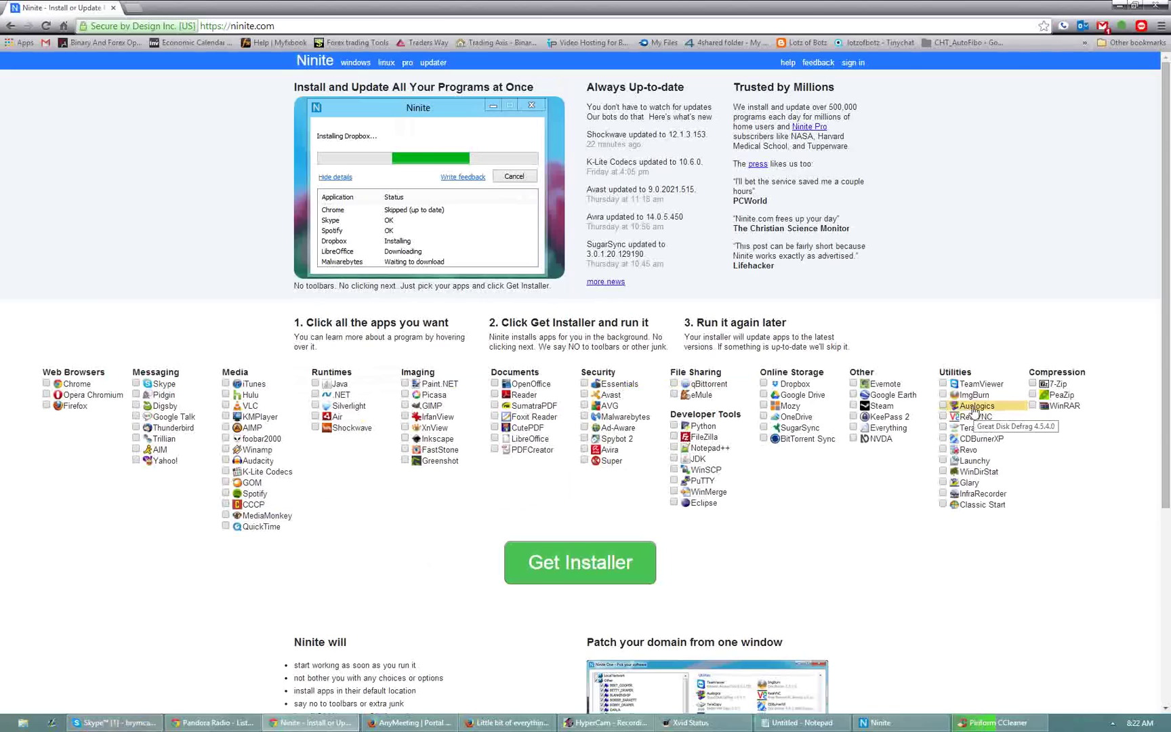
pyautogui.click(943, 407)
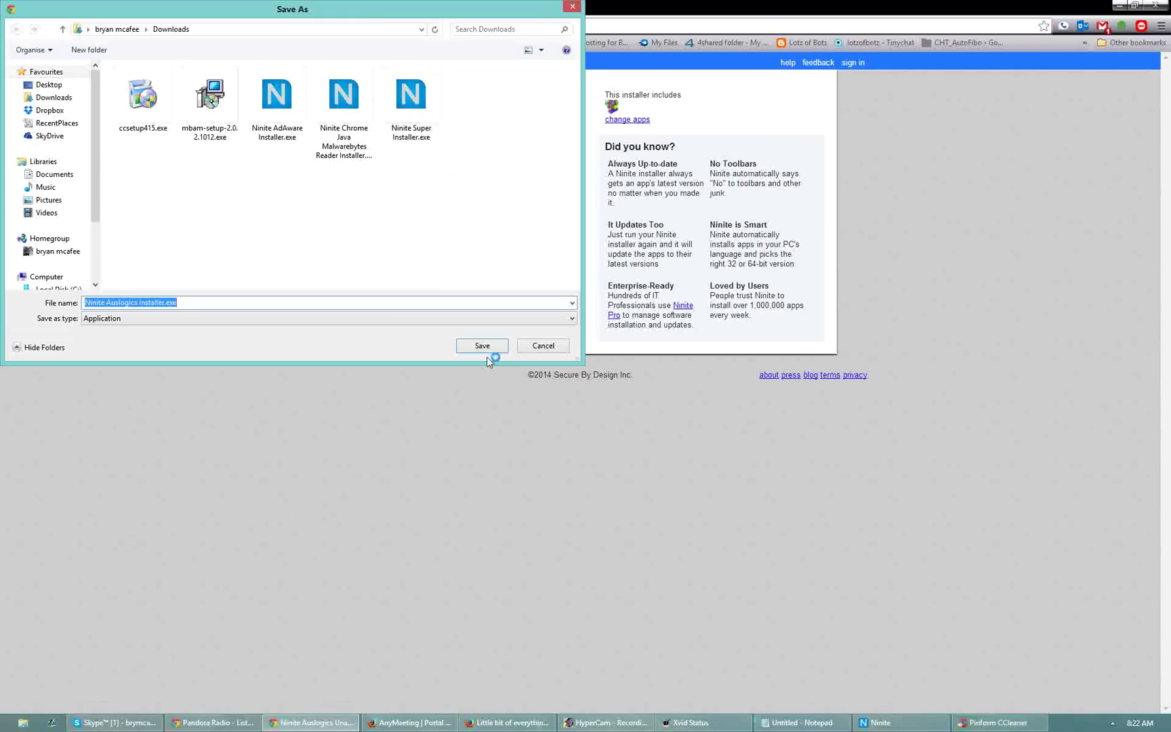
pyautogui.click(485, 347)
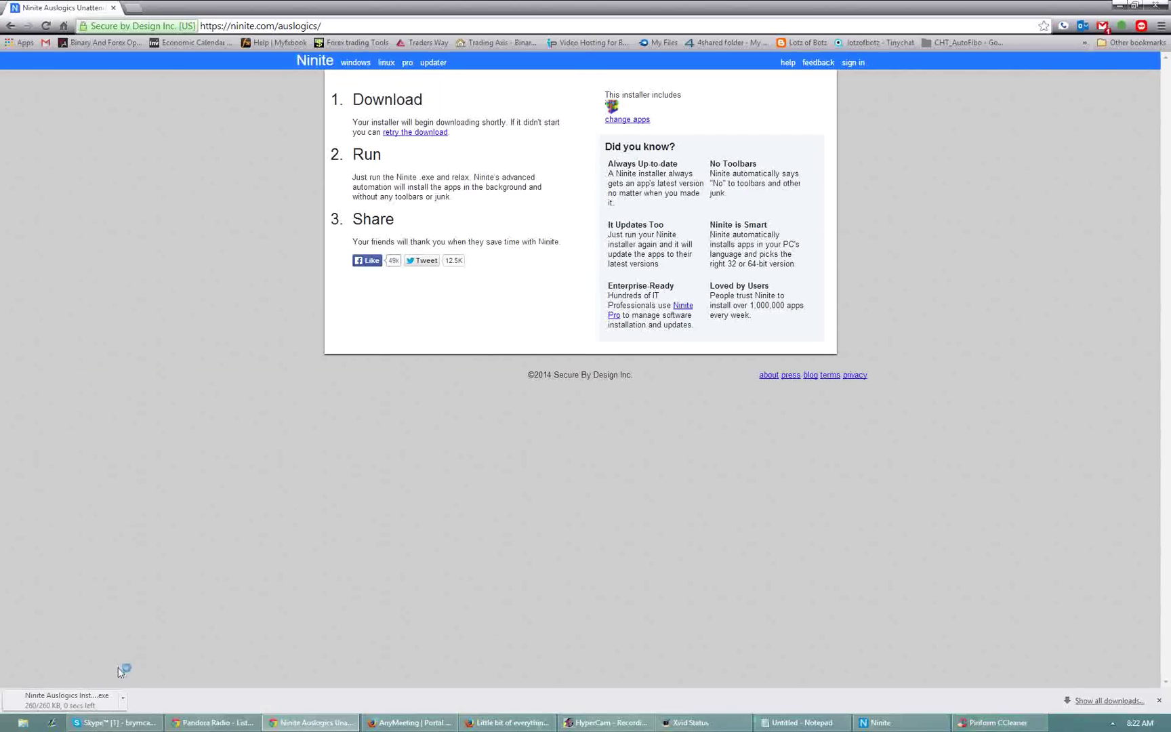
# - Run the Ninite Auslogics installer with permission to change the computer, close the finished Ninite window and move the new one clear of CCleaner
pyautogui.click(68, 700)
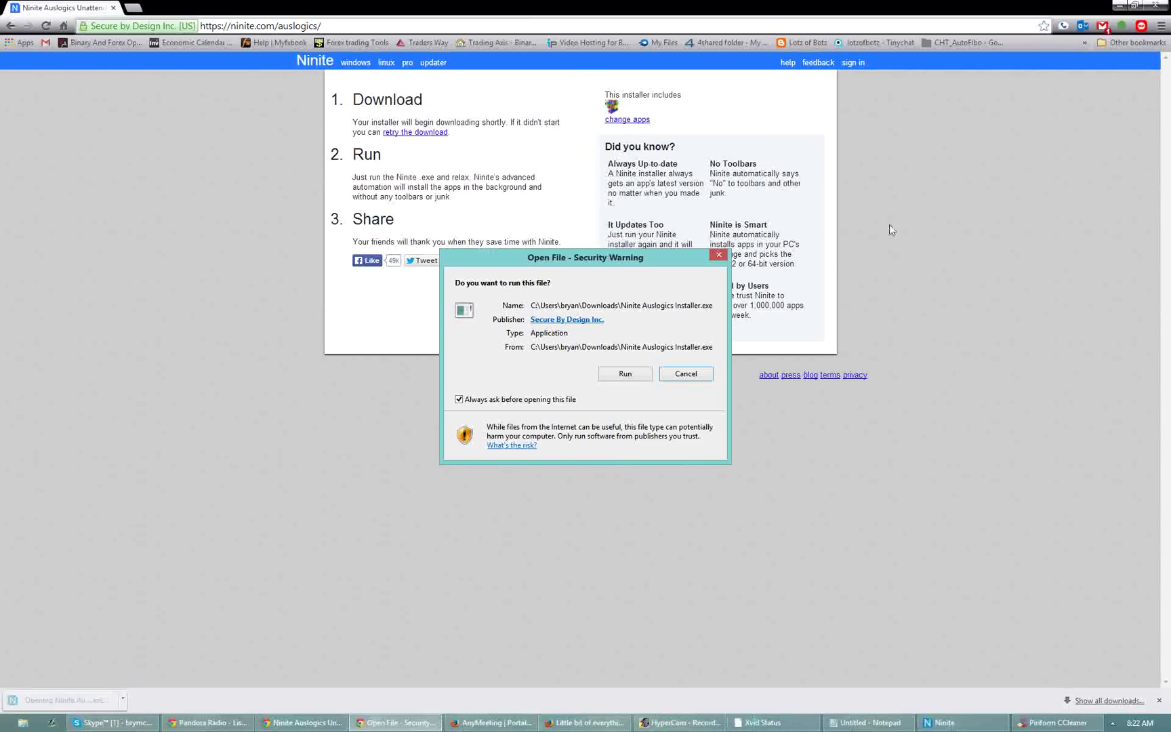
pyautogui.click(1120, 8)
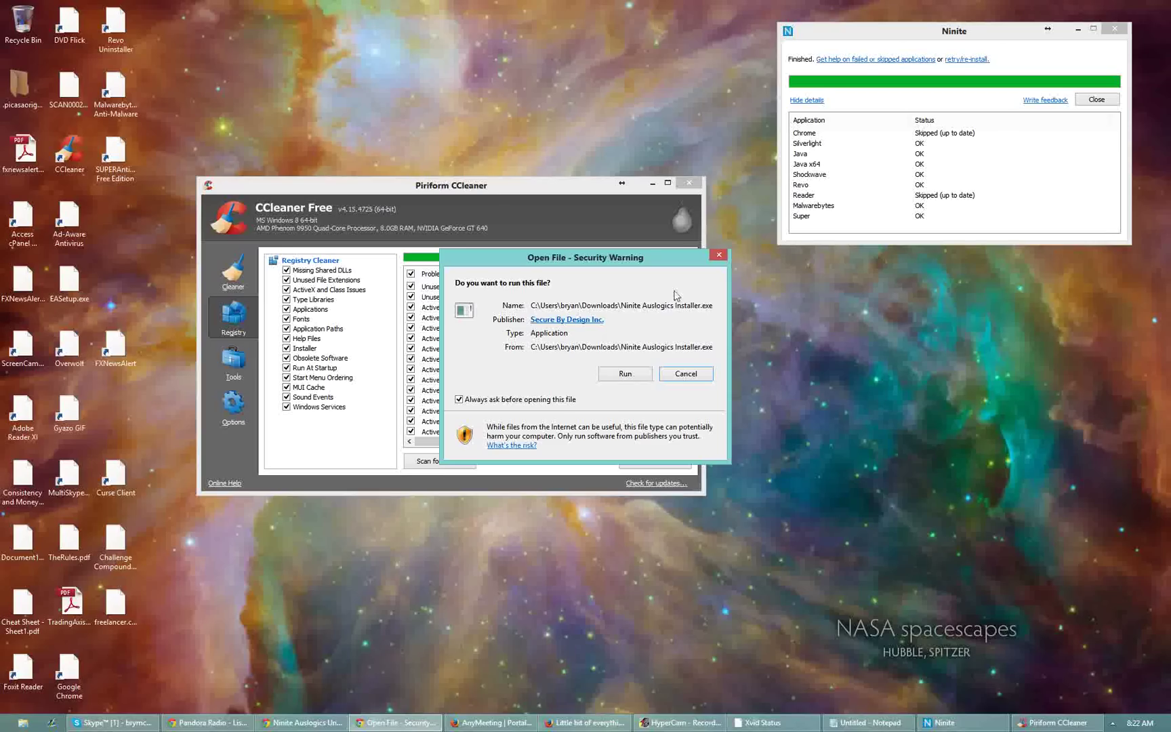
pyautogui.click(621, 374)
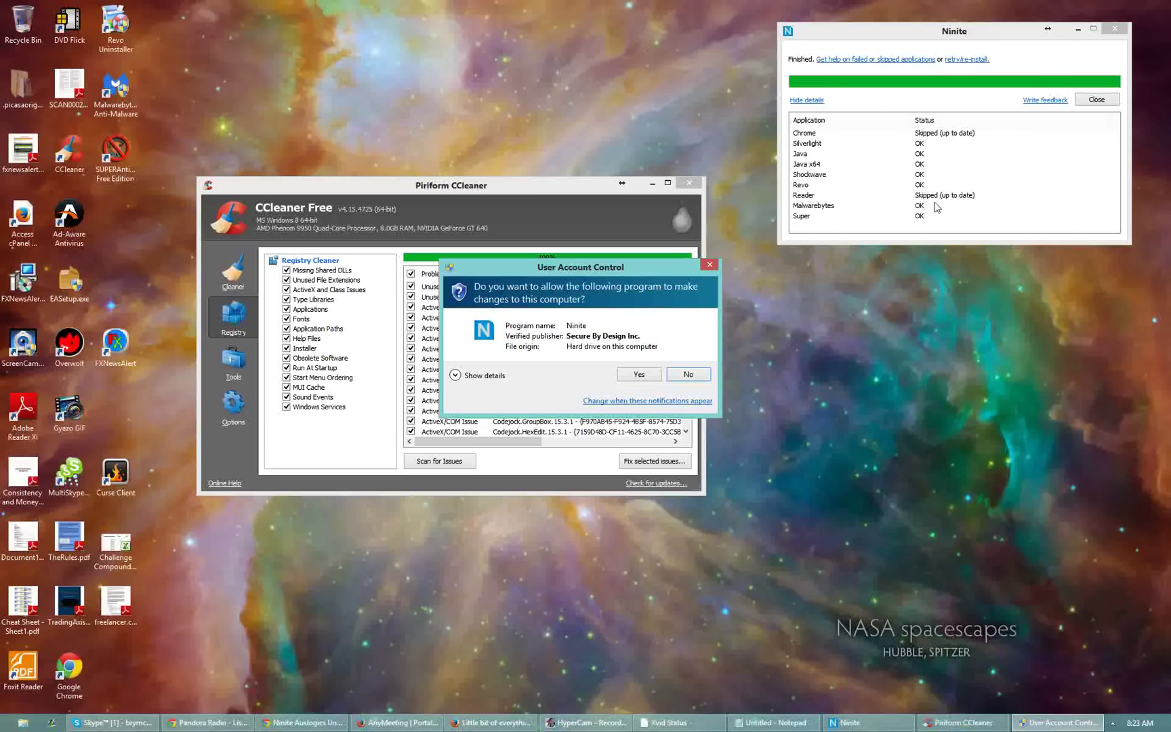
pyautogui.click(1094, 100)
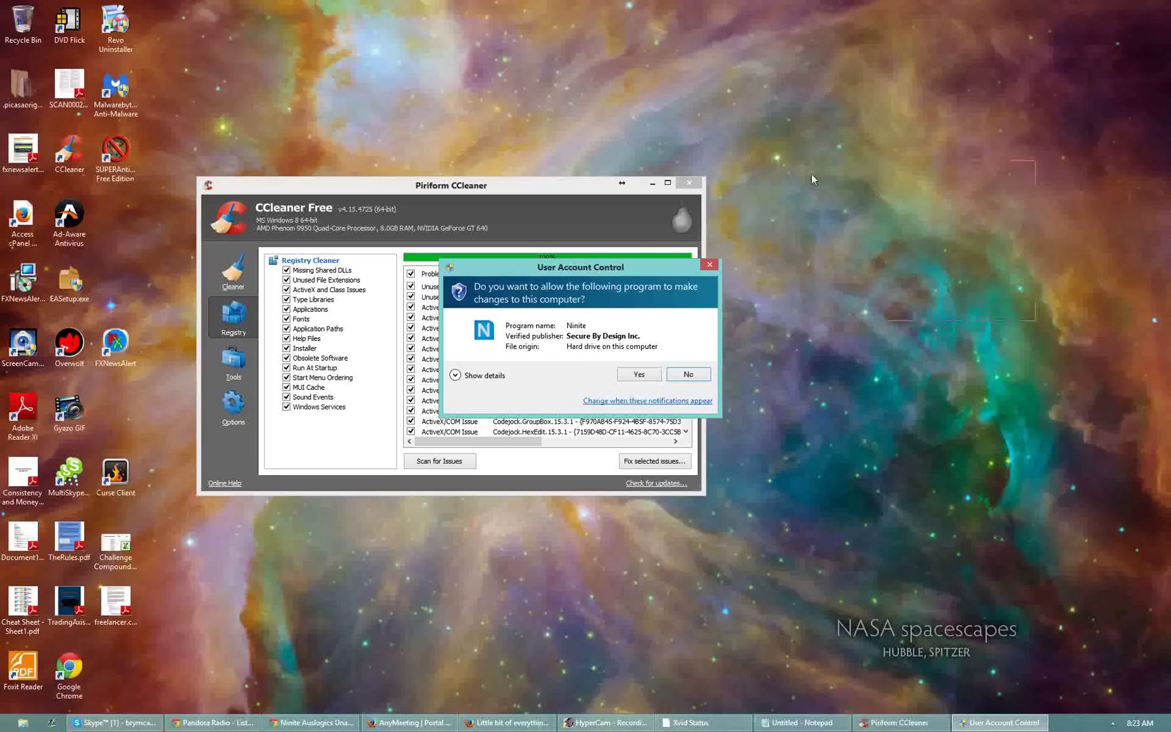
pyautogui.click(968, 263)
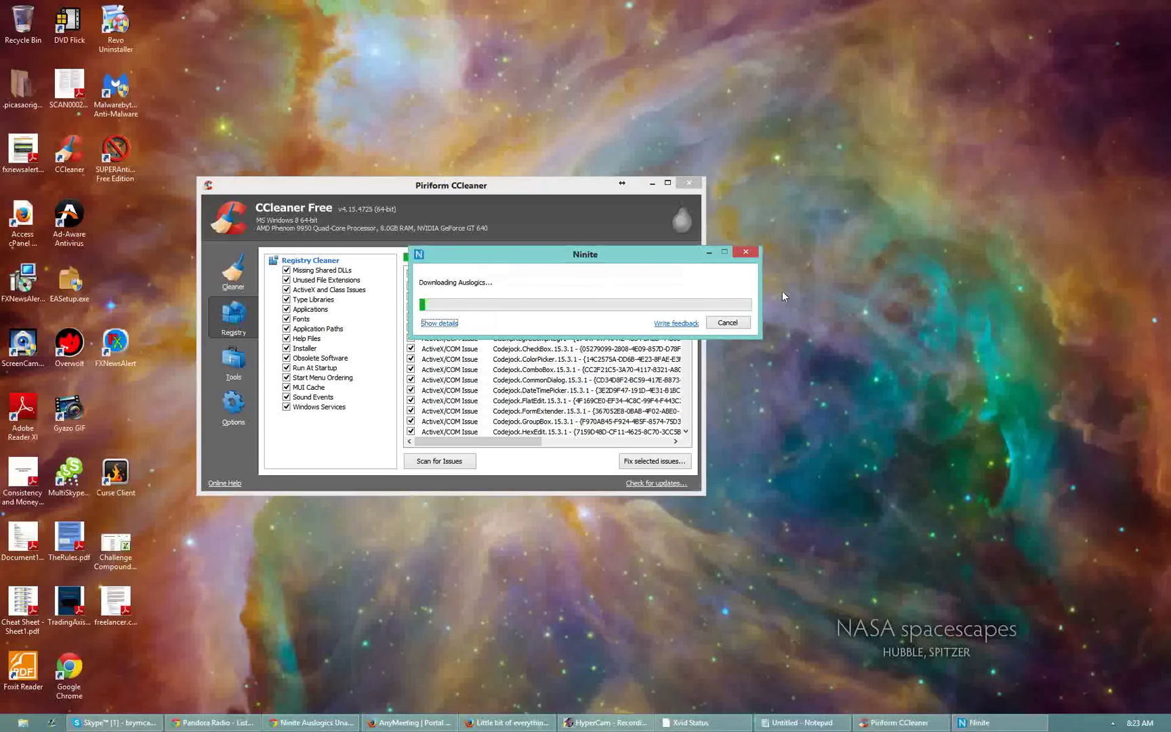
pyautogui.moveTo(512, 258); pyautogui.dragTo(859, 90)
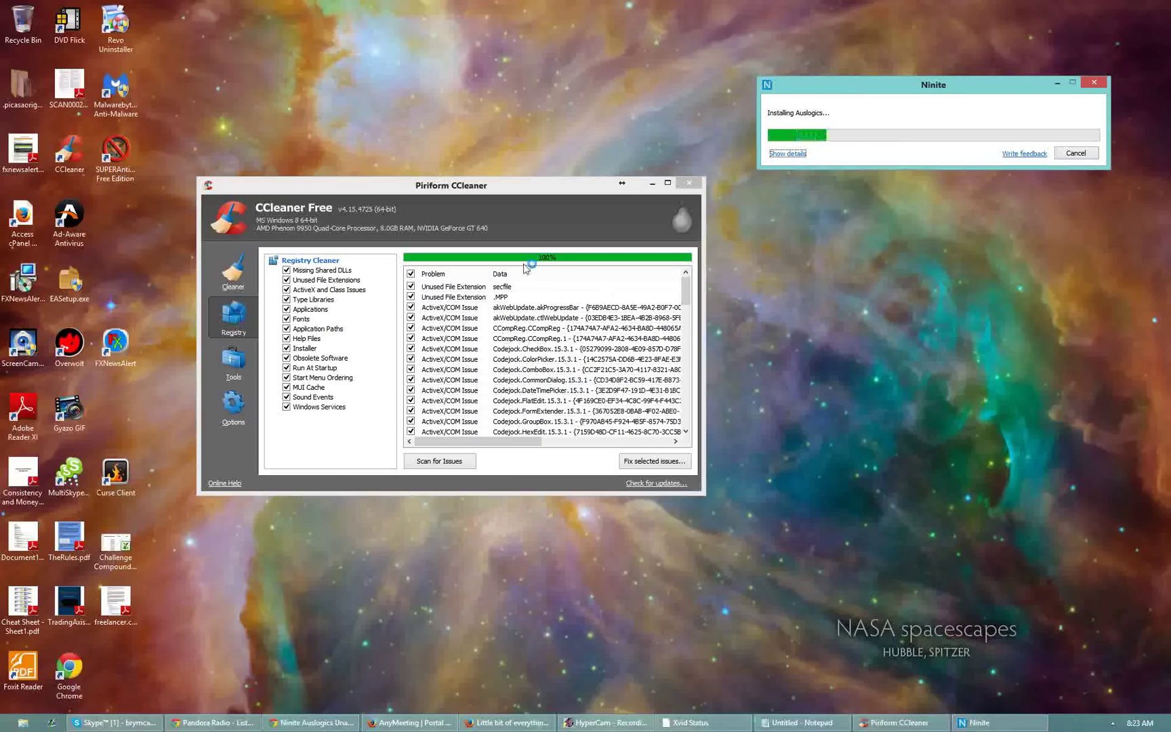
# - Fix all selected registry issues in CCleaner, saving a .reg backup of the changes on Local Disk (C:)
pyautogui.click(656, 462)
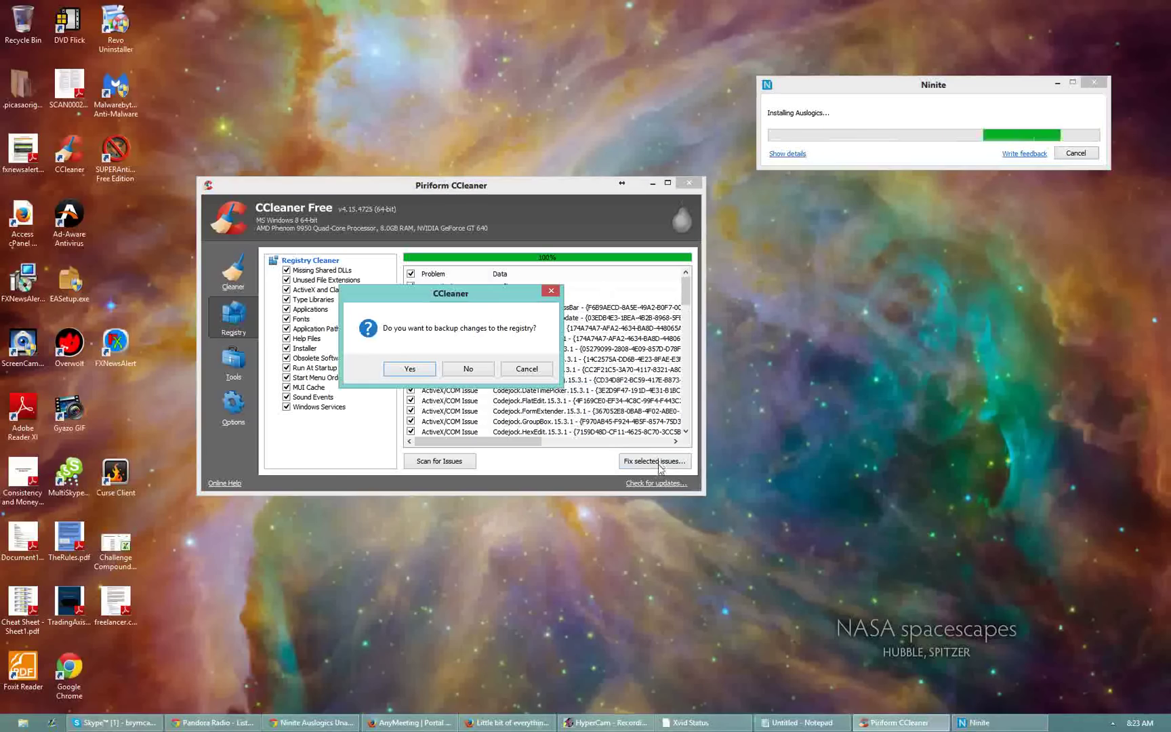
pyautogui.click(421, 371)
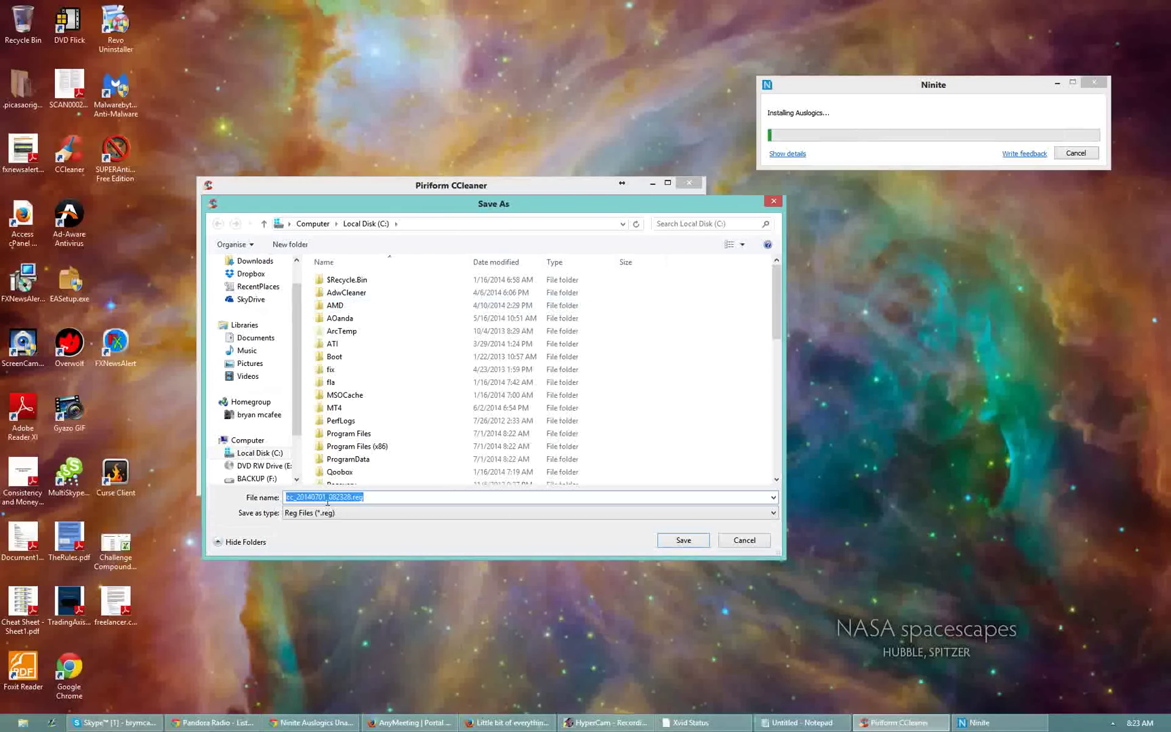
pyautogui.click(683, 539)
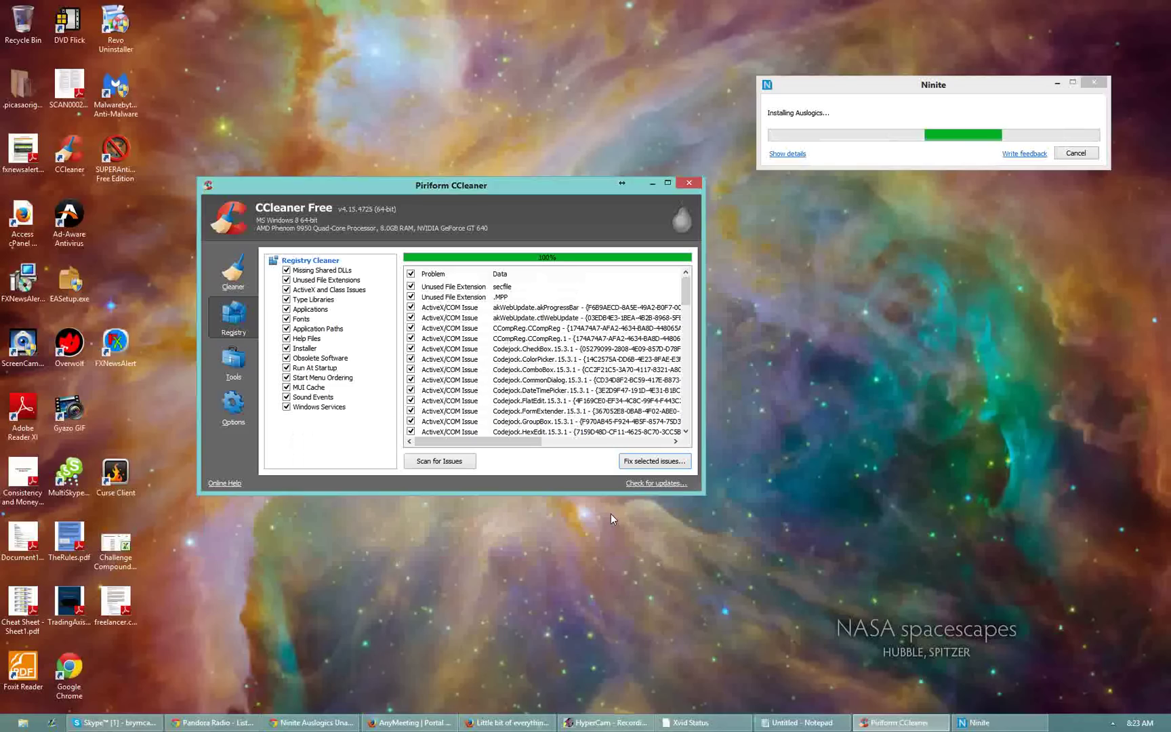
pyautogui.click(471, 397)
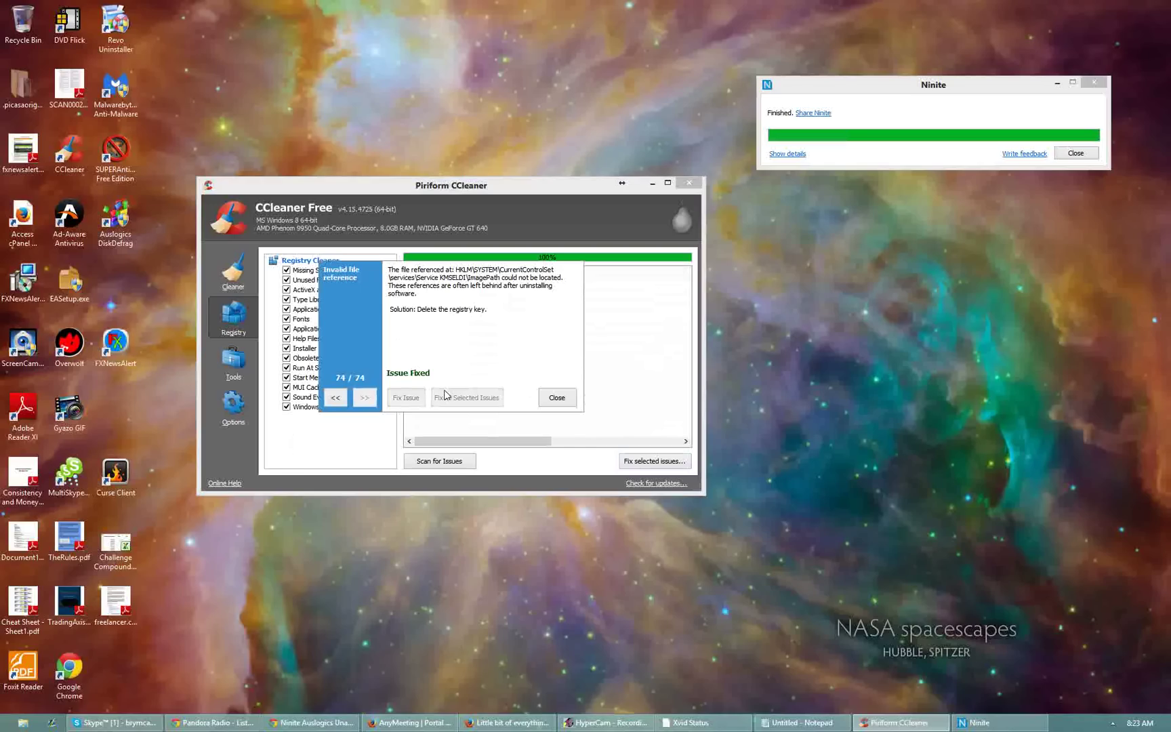
pyautogui.click(561, 398)
# - Revisit the Cleaner and Registry sections, close CCleaner, and show the application details in the Ninite installer window
pyautogui.click(231, 283)
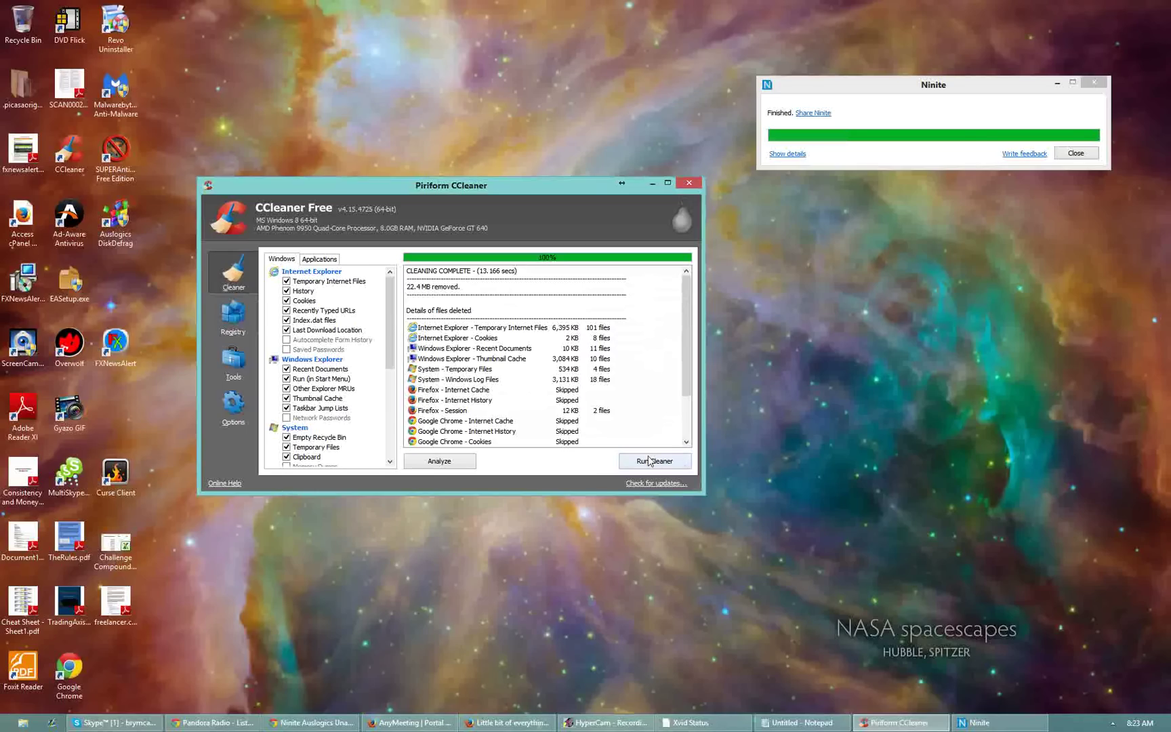
pyautogui.click(252, 320)
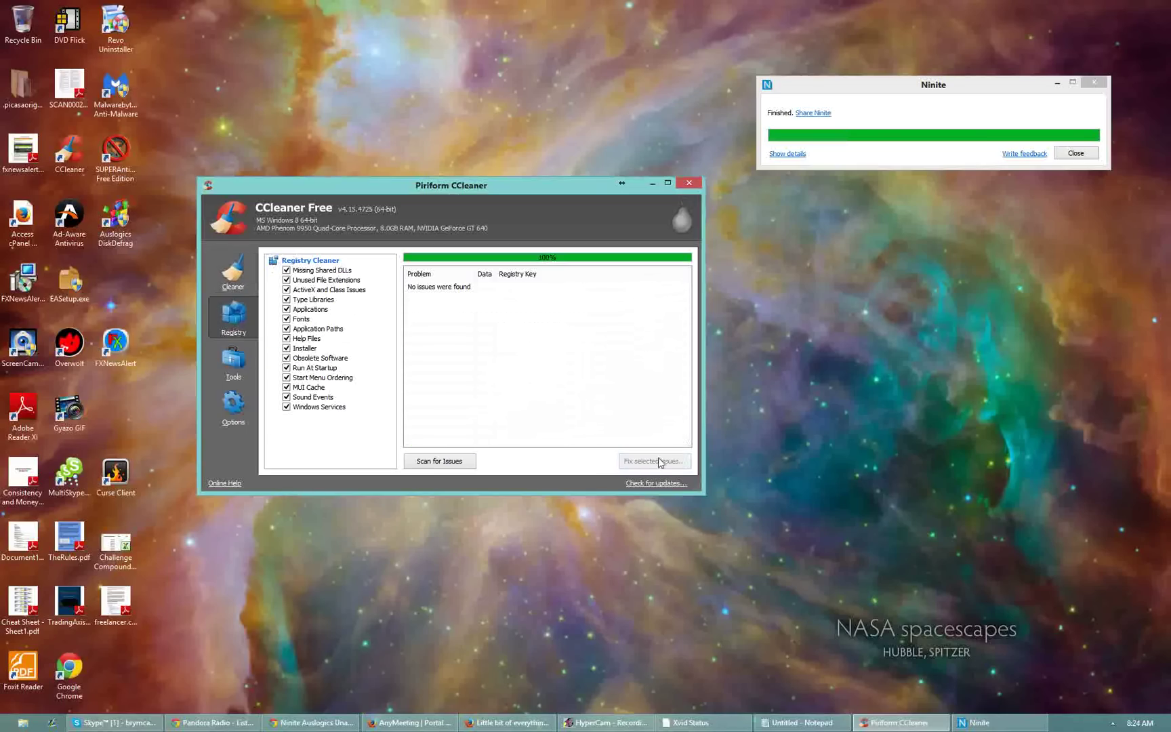
pyautogui.click(693, 183)
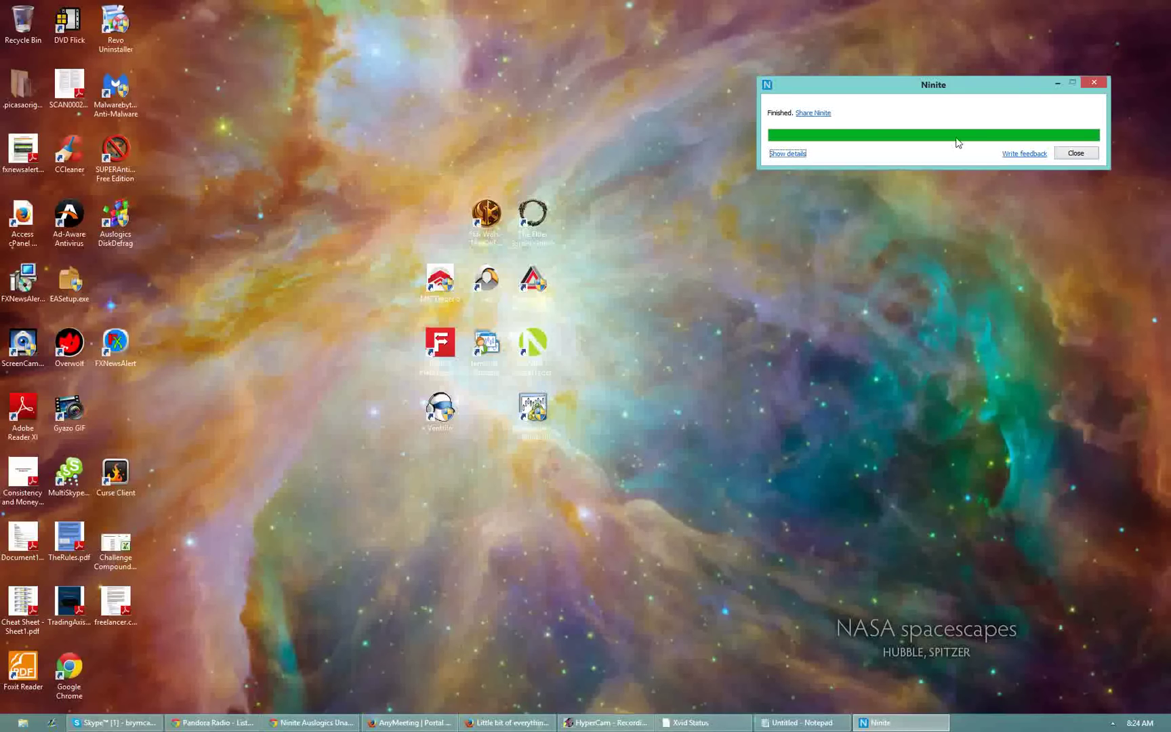
pyautogui.click(790, 154)
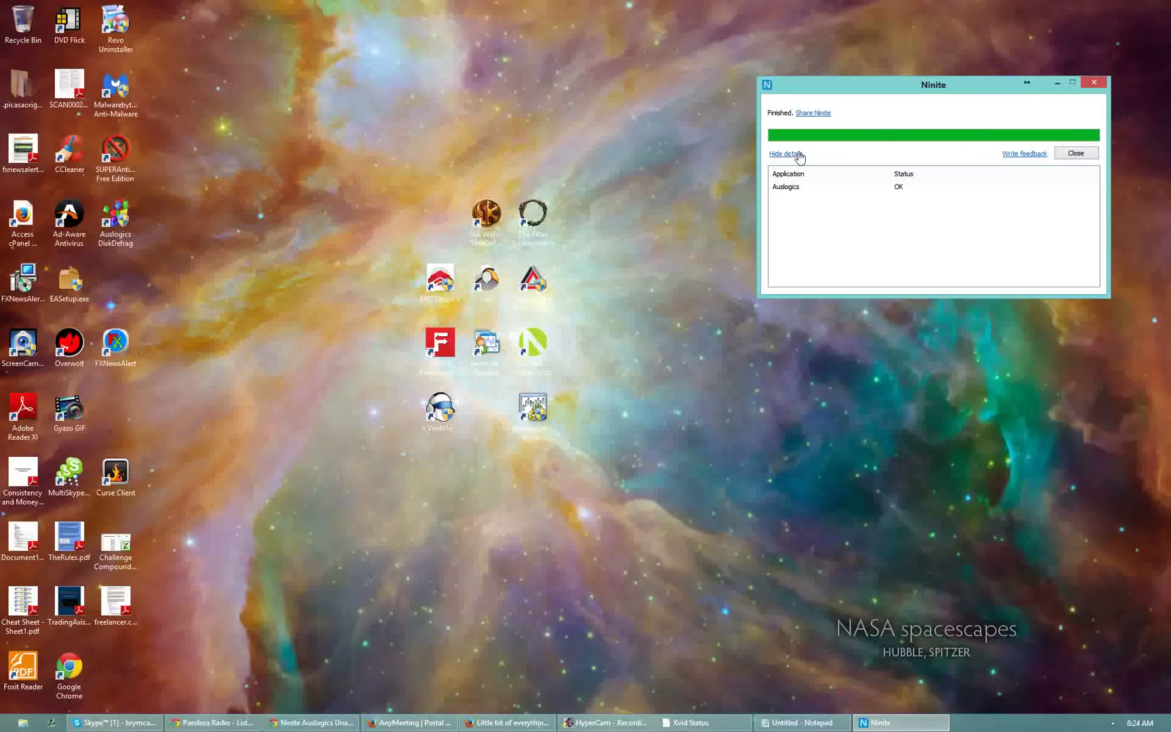
# - Close the Ninite window, launch Auslogics Disk Defrag with permission to change the computer, and analyze Local Disk (C:)
pyautogui.click(1095, 83)
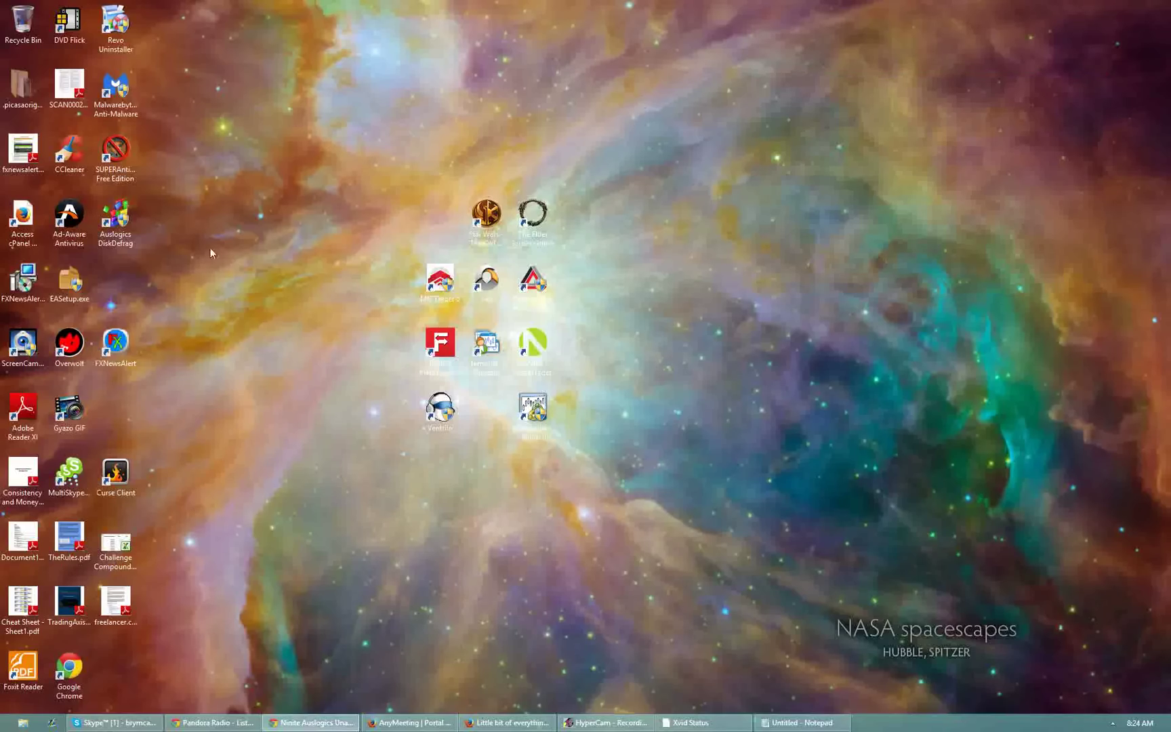
pyautogui.doubleClick(115, 216)
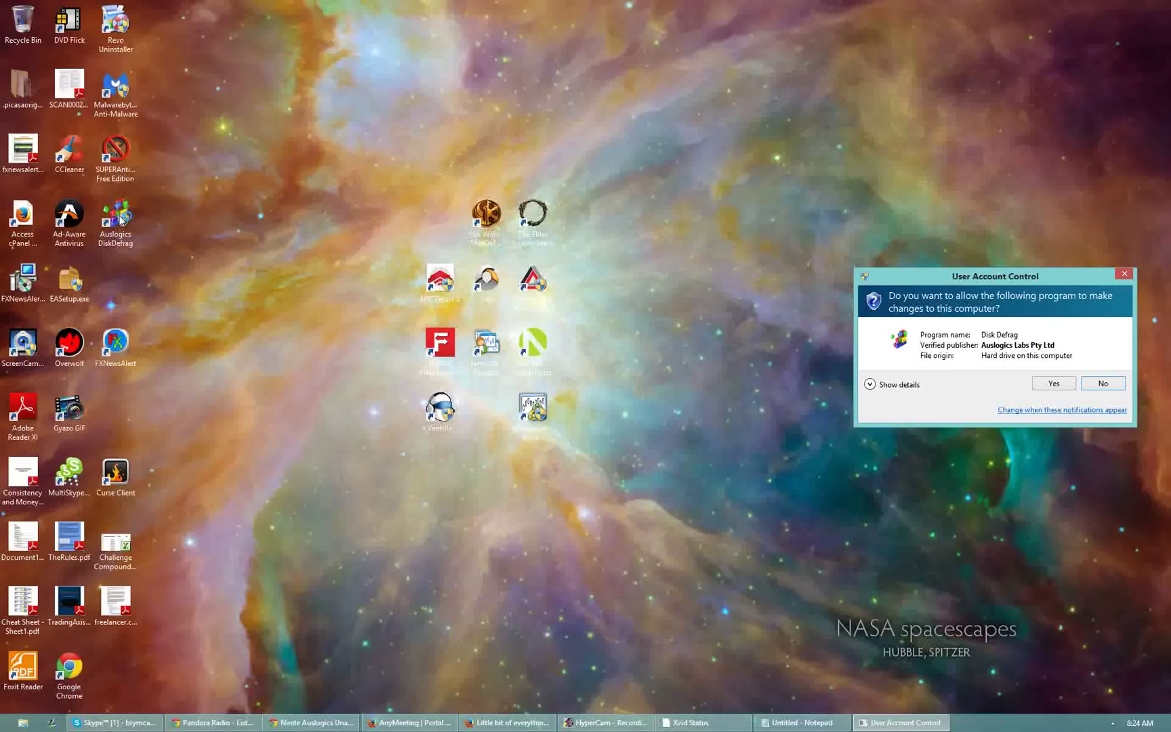
pyautogui.click(1054, 384)
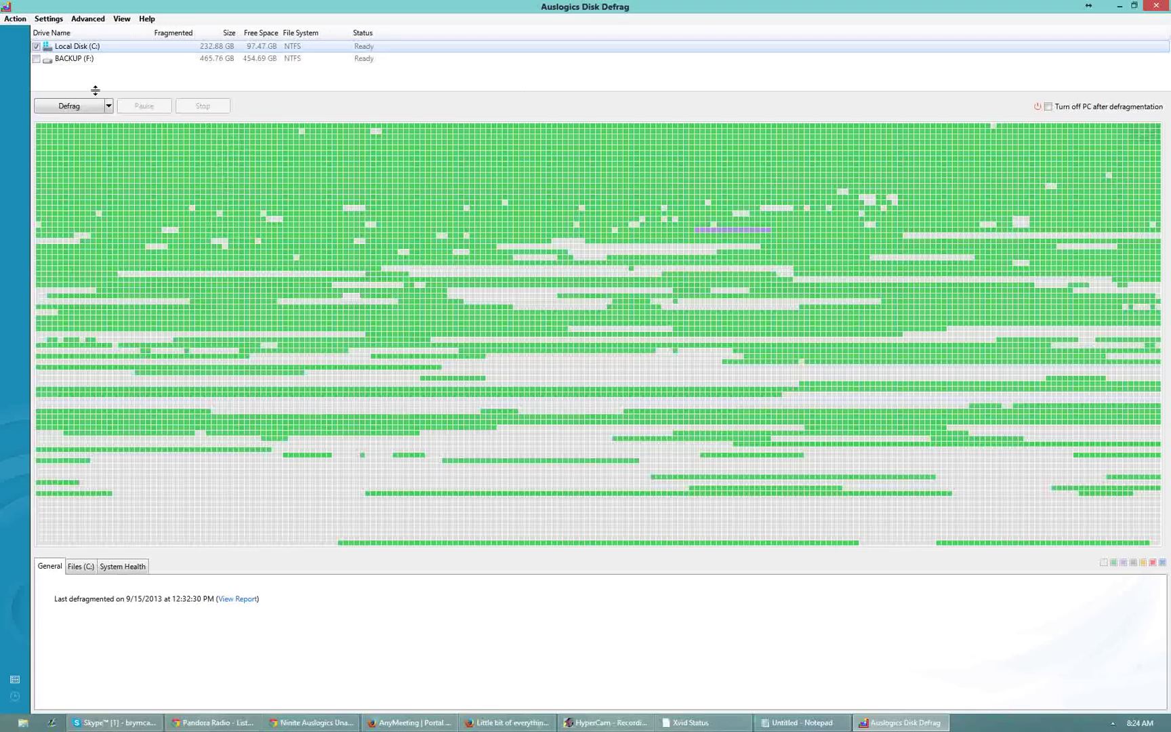
pyautogui.click(109, 106)
pyautogui.click(76, 124)
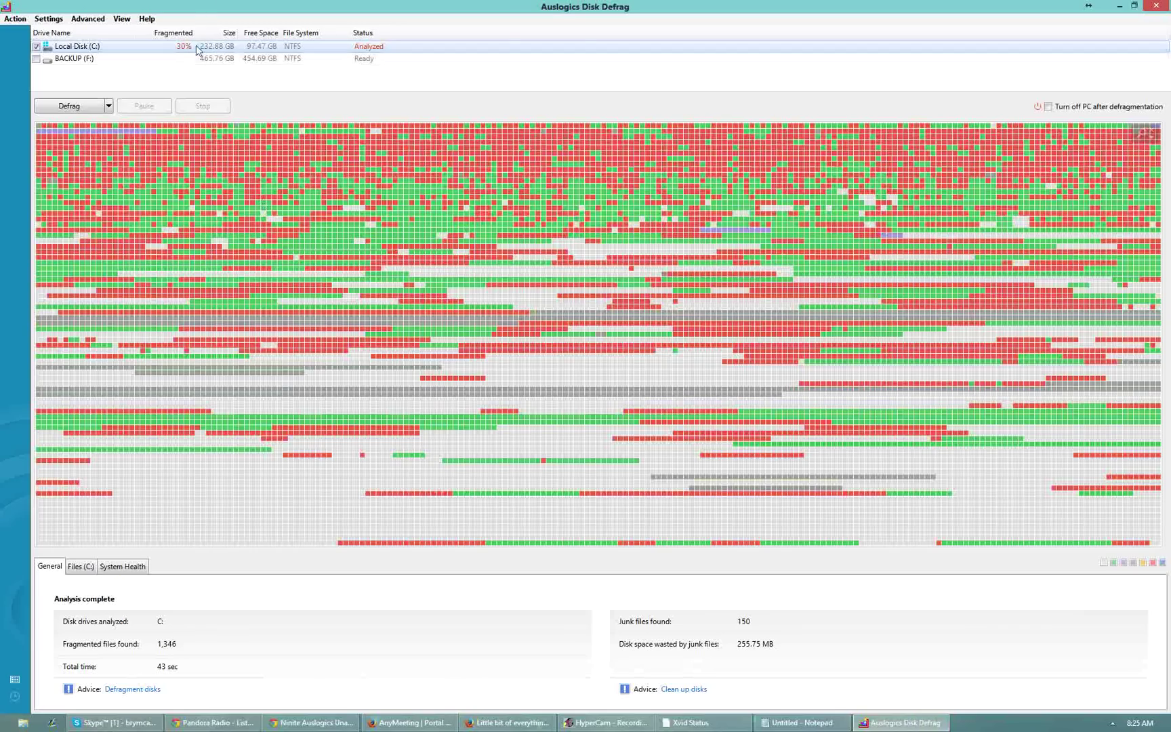
# - Examine the available defragmentation modes for Local Disk (C:) and close Auslogics Disk Defrag
pyautogui.click(108, 105)
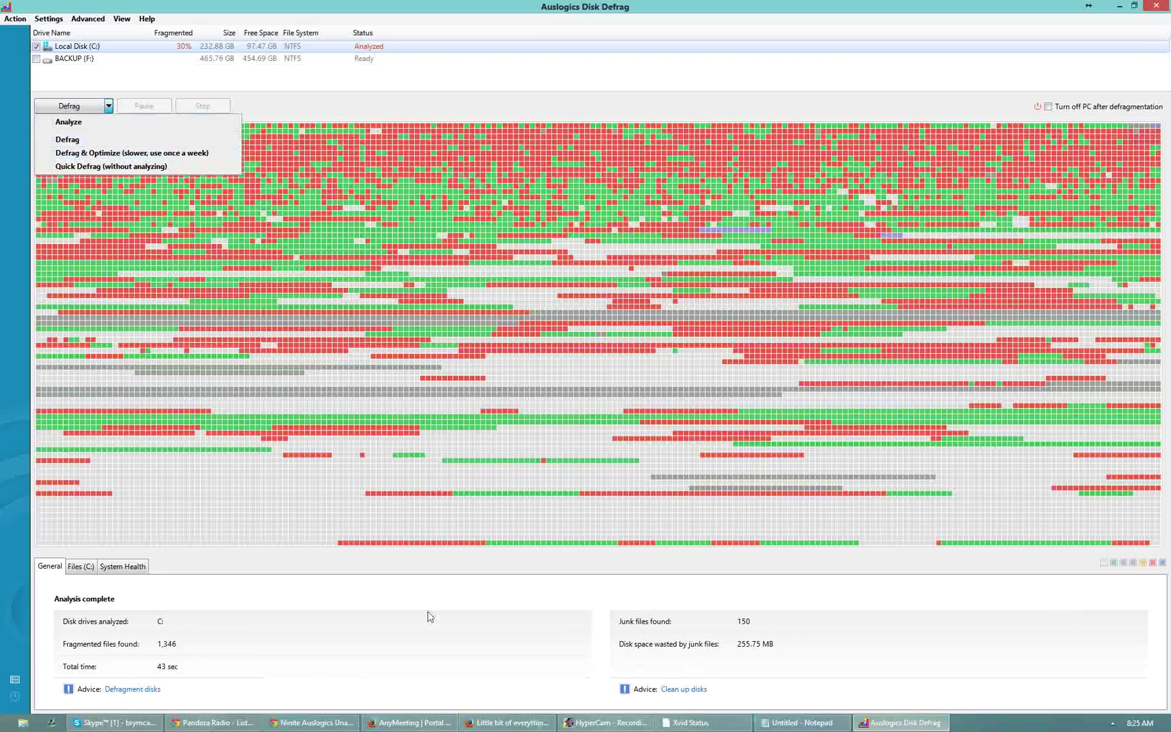
pyautogui.click(655, 387)
pyautogui.click(1156, 7)
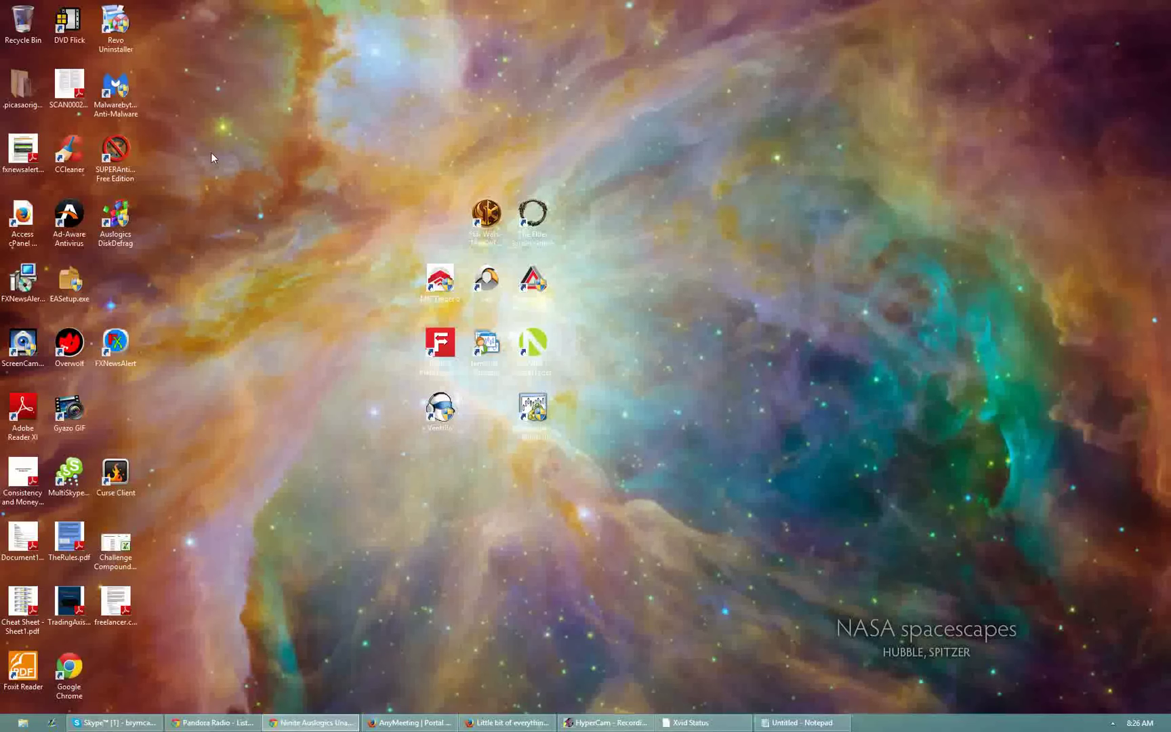
# - Briefly open and close CCleaner, and move the Auslogics DiskDefrag shortcut to an empty spot on the desktop beside the other icons
pyautogui.doubleClick(75, 149)
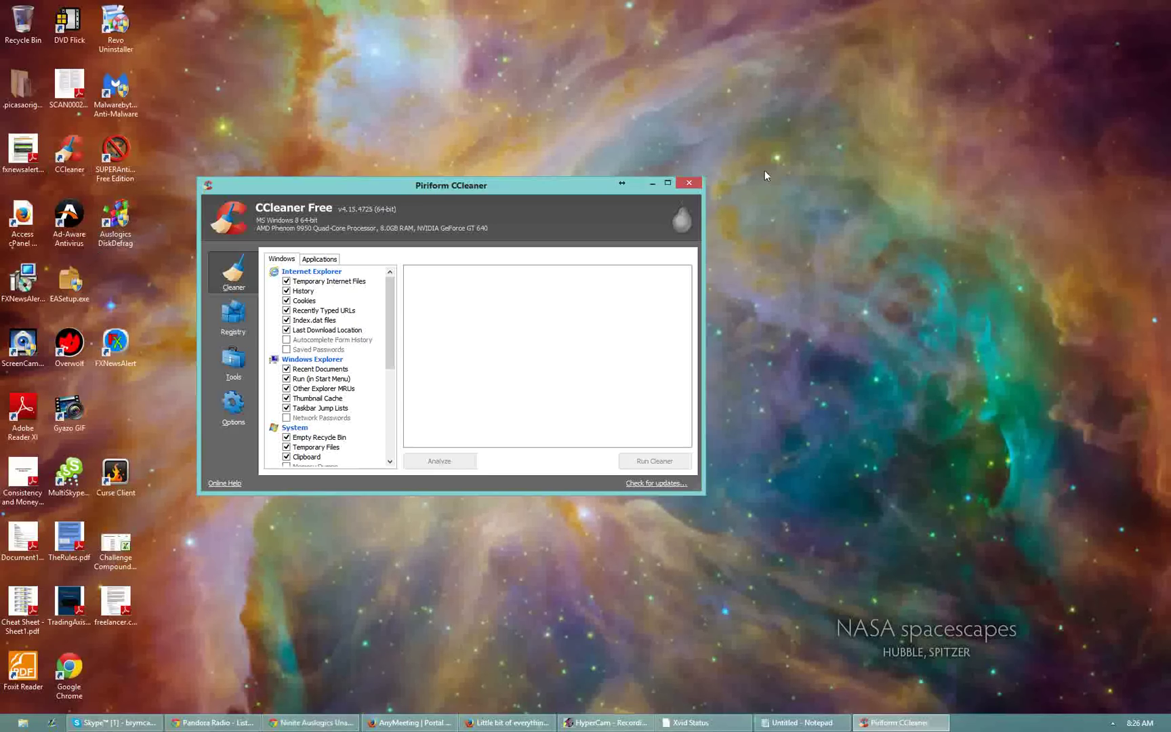
pyautogui.click(689, 182)
pyautogui.moveTo(112, 230); pyautogui.dragTo(236, 141)
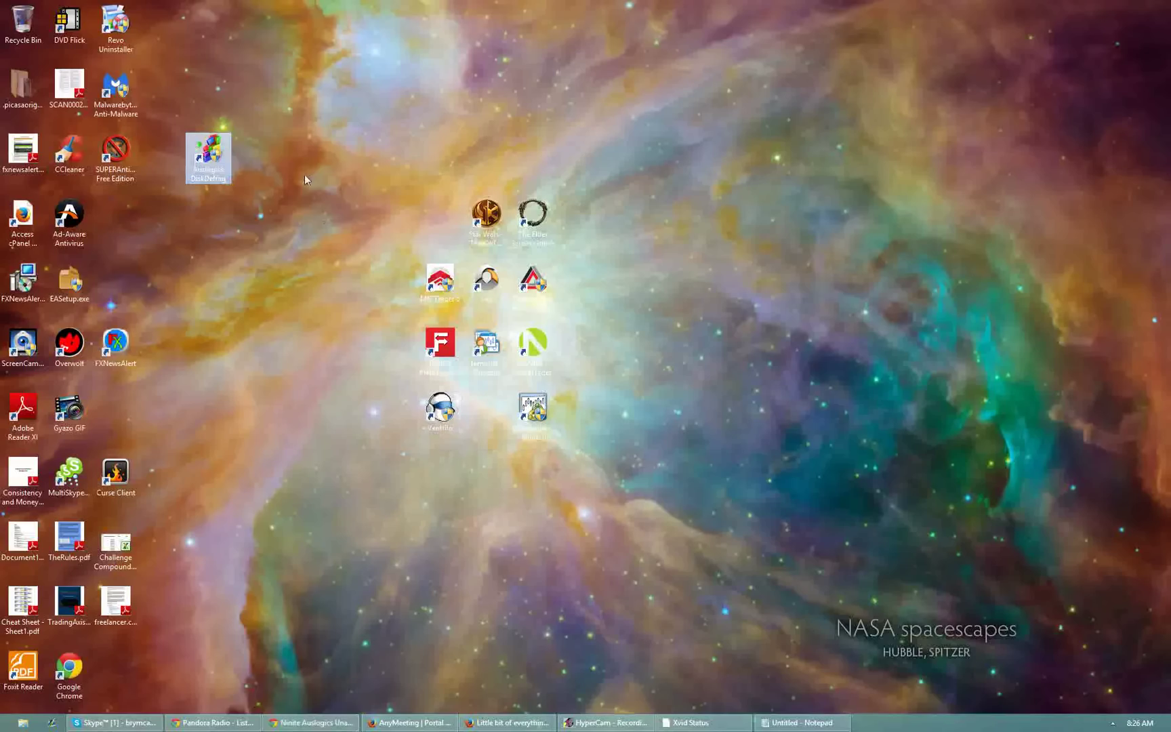
# - Launch Malwarebytes Anti-Malware with permission to change the computer and move its window higher on the desktop
pyautogui.doubleClick(116, 87)
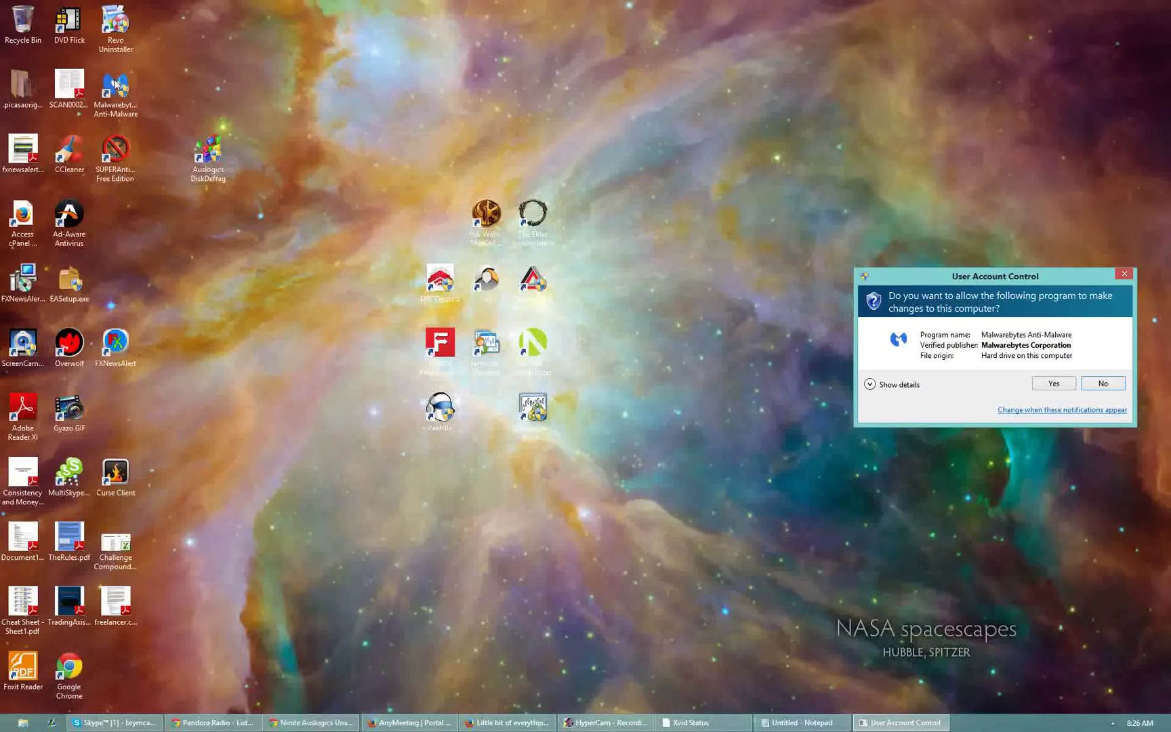
pyautogui.click(1054, 384)
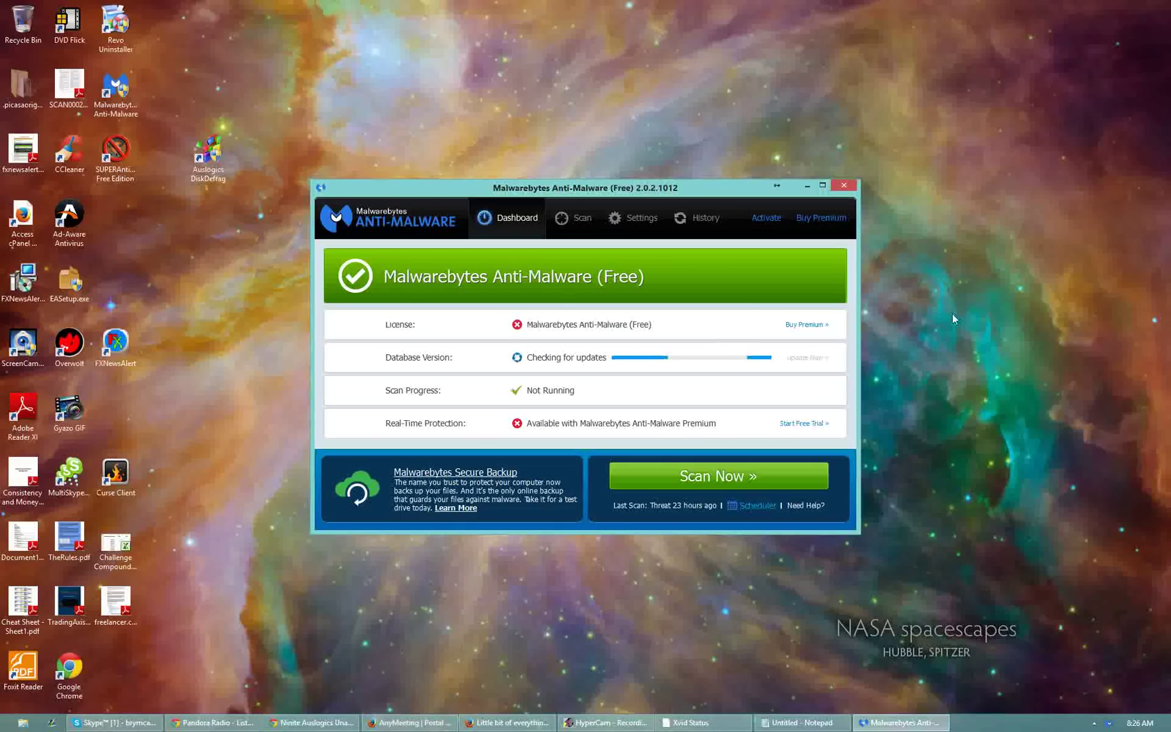
pyautogui.moveTo(428, 192); pyautogui.dragTo(400, 129)
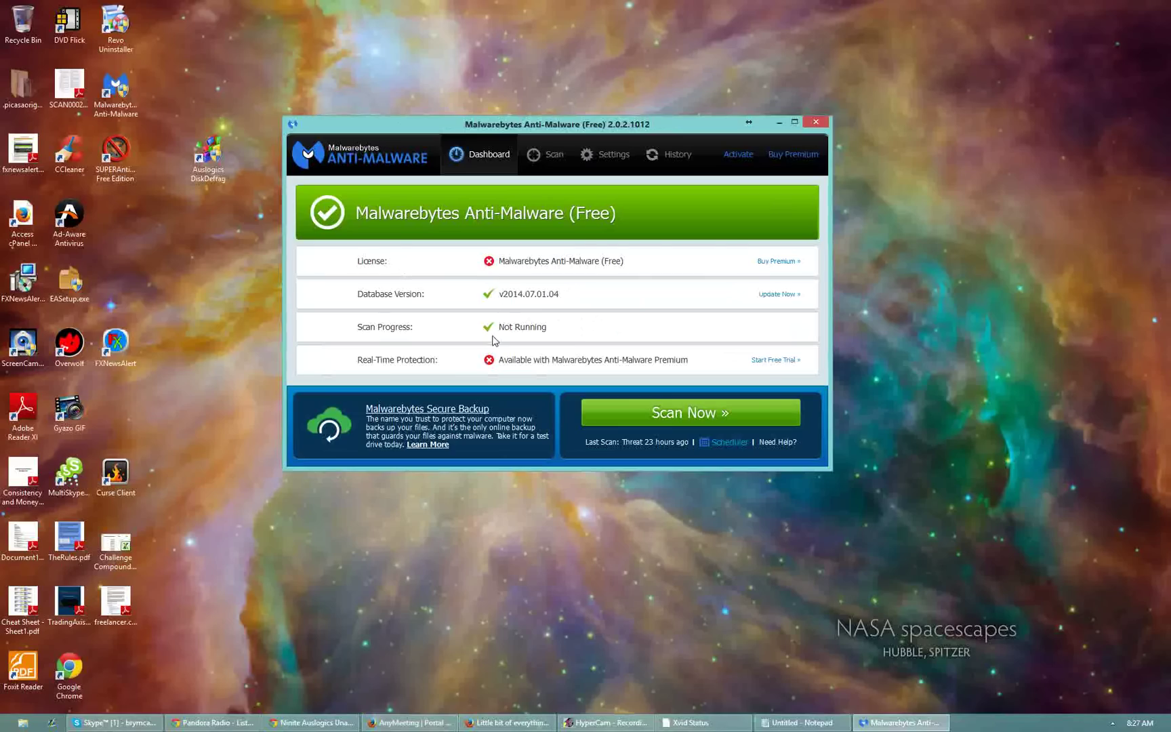
# - Start a Threat Scan in Malwarebytes after trying the Custom Scan choice, cancel the scan and close the program
pyautogui.click(539, 163)
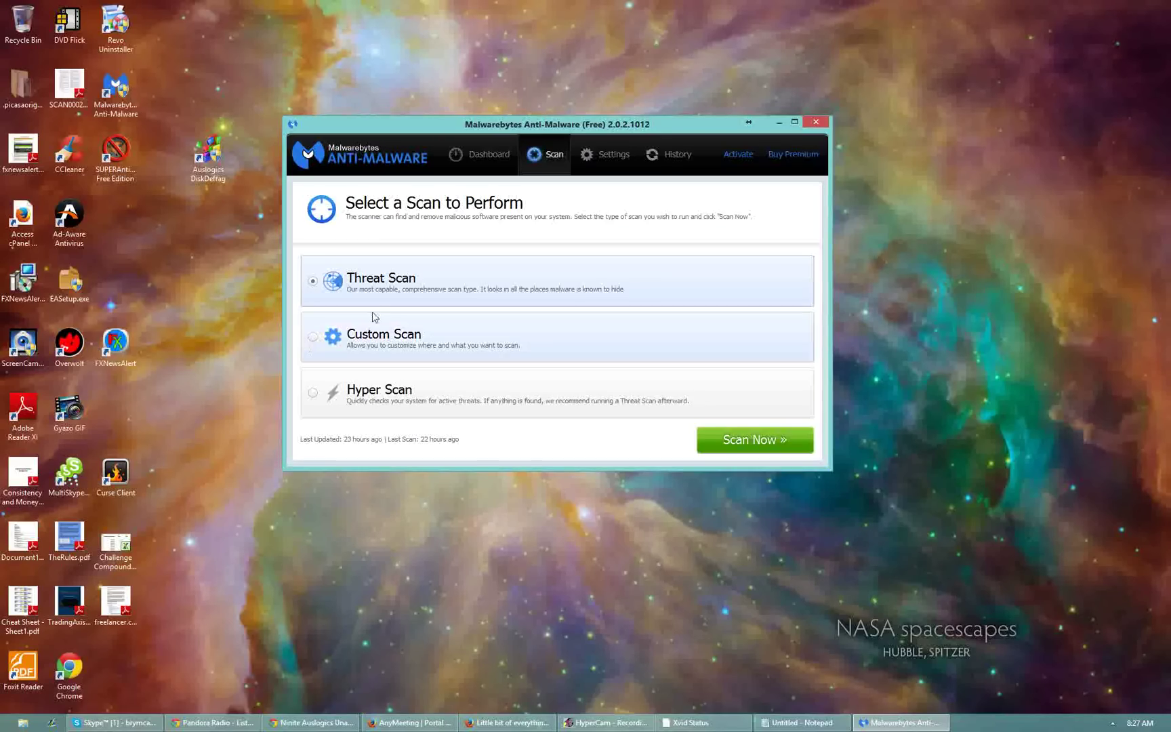
pyautogui.click(311, 339)
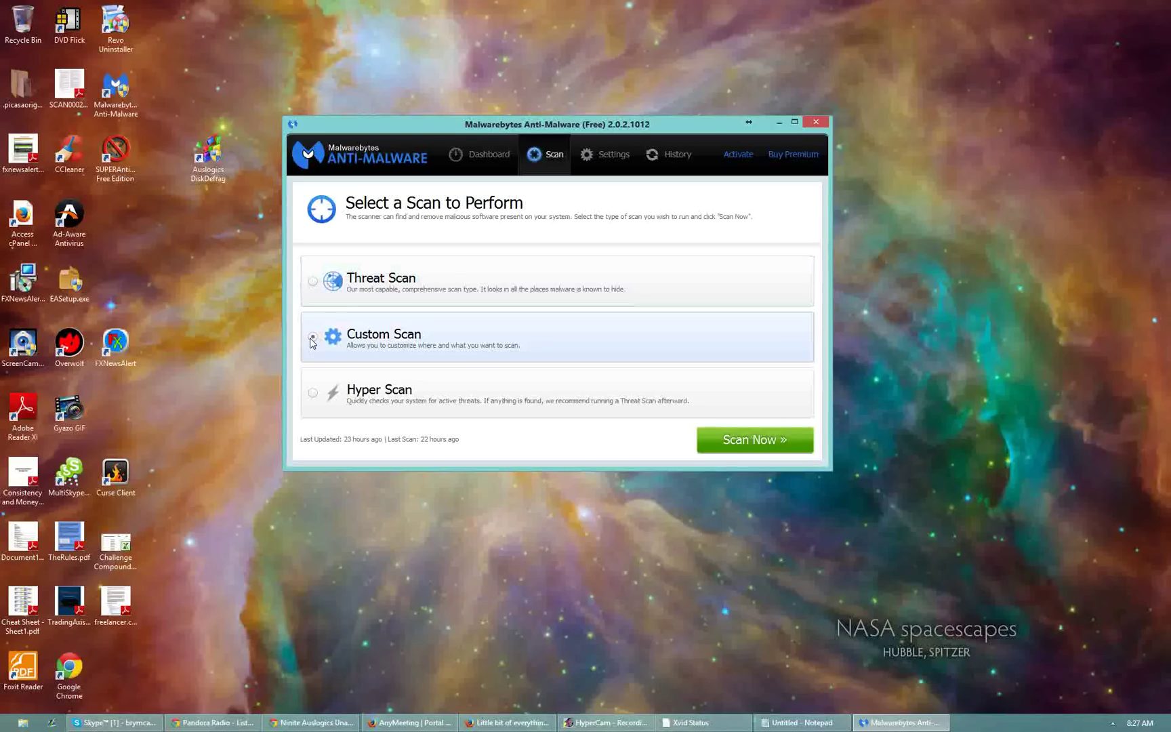
pyautogui.click(312, 281)
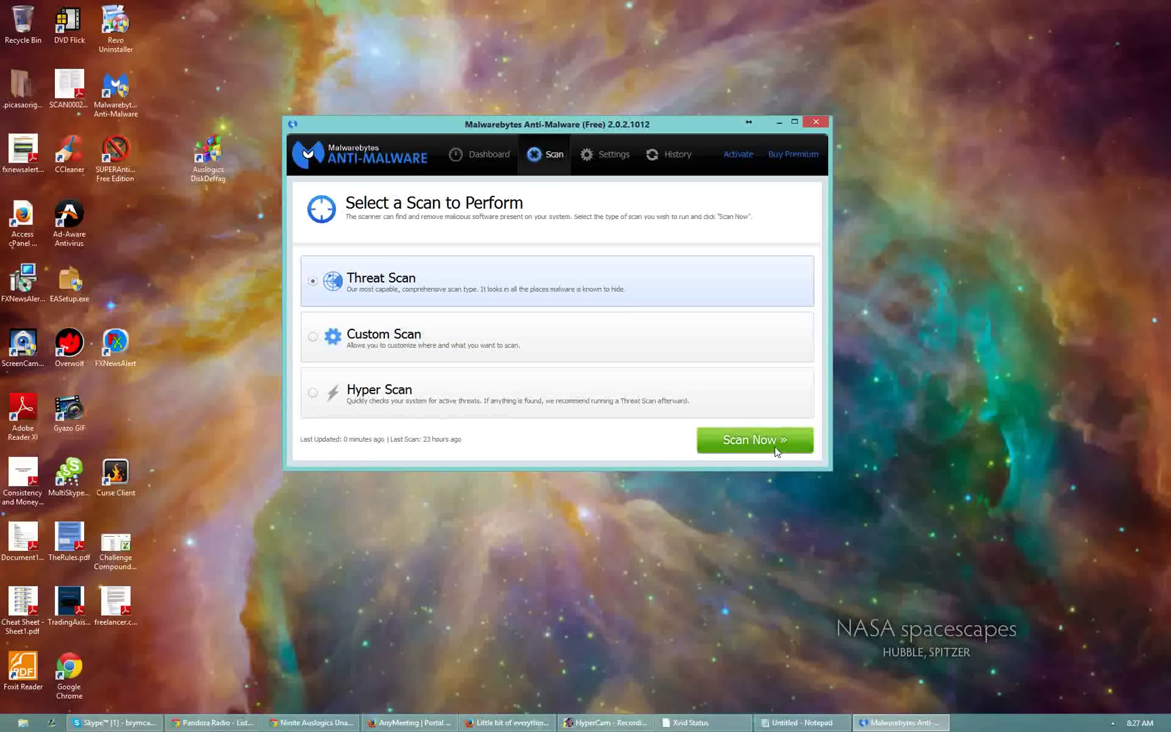
pyautogui.click(777, 452)
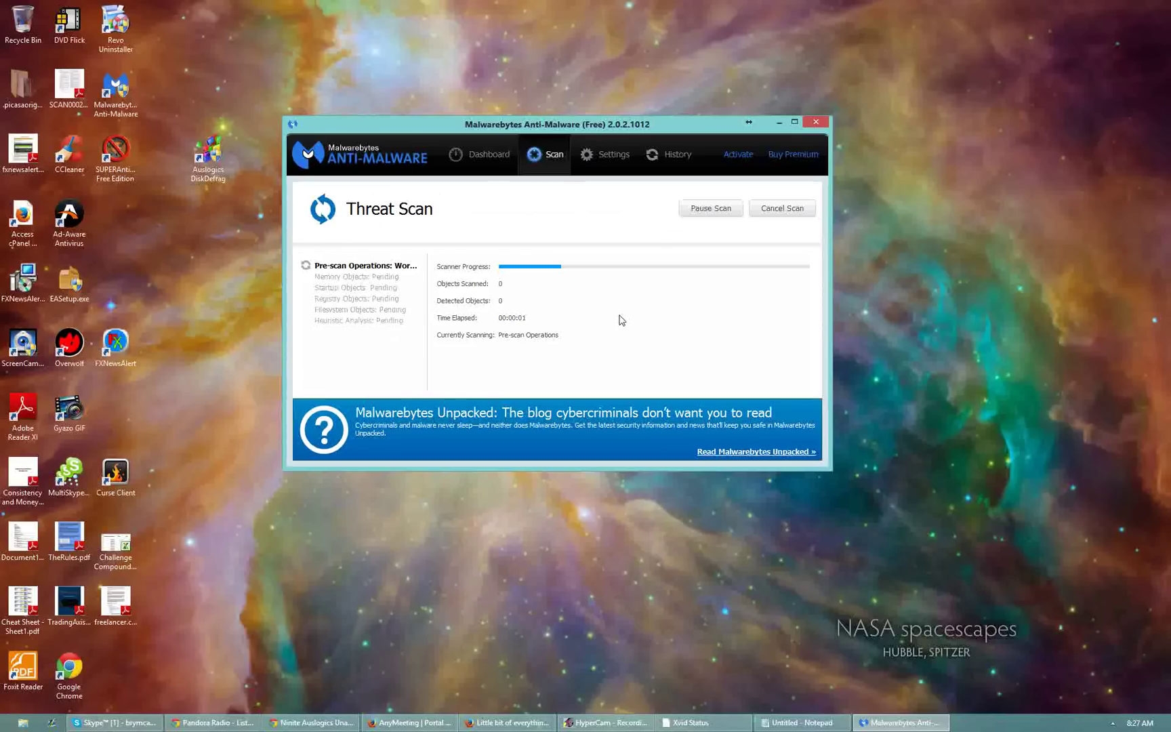
pyautogui.click(780, 209)
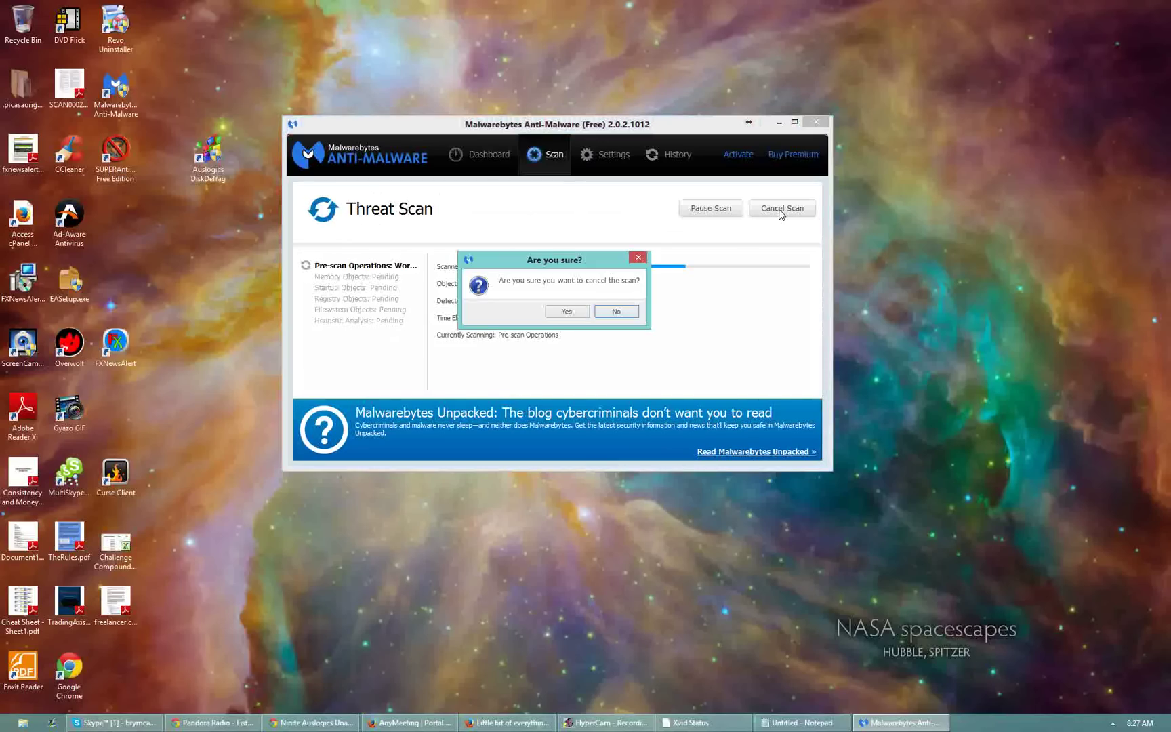
pyautogui.click(565, 312)
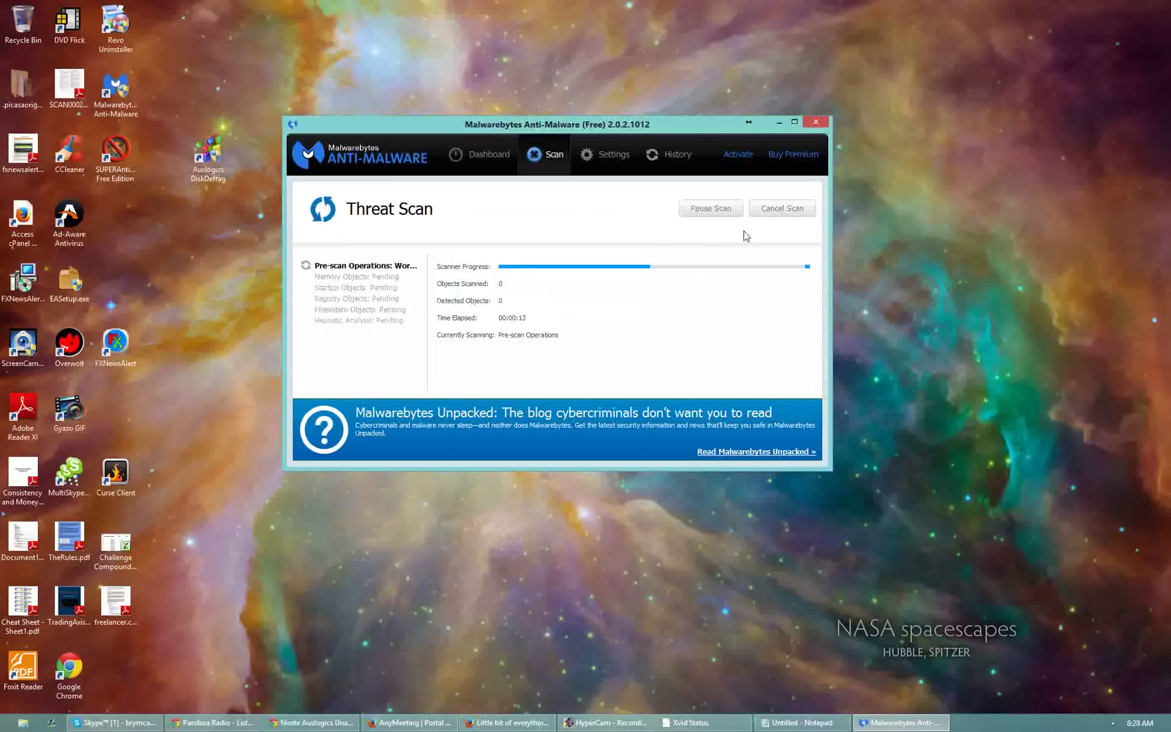
pyautogui.click(816, 122)
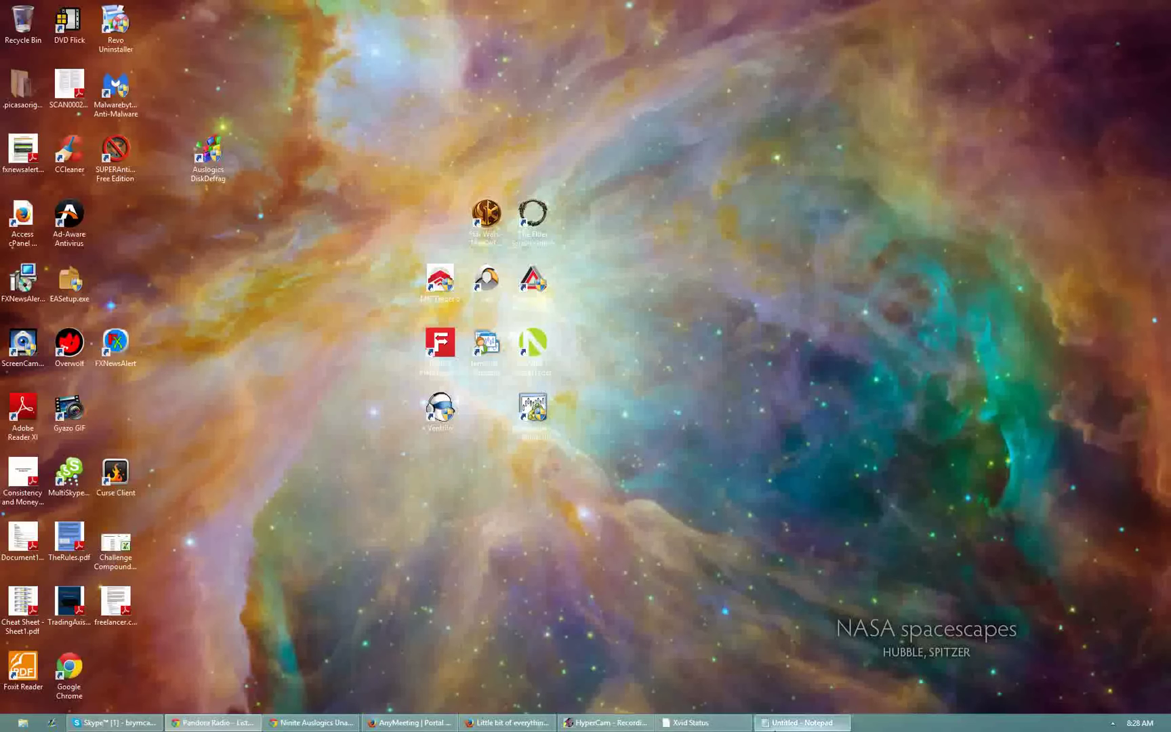
# - Show the hidden notification icons and reopen Malwarebytes Anti-Malware with permission to change the computer
pyautogui.click(1111, 724)
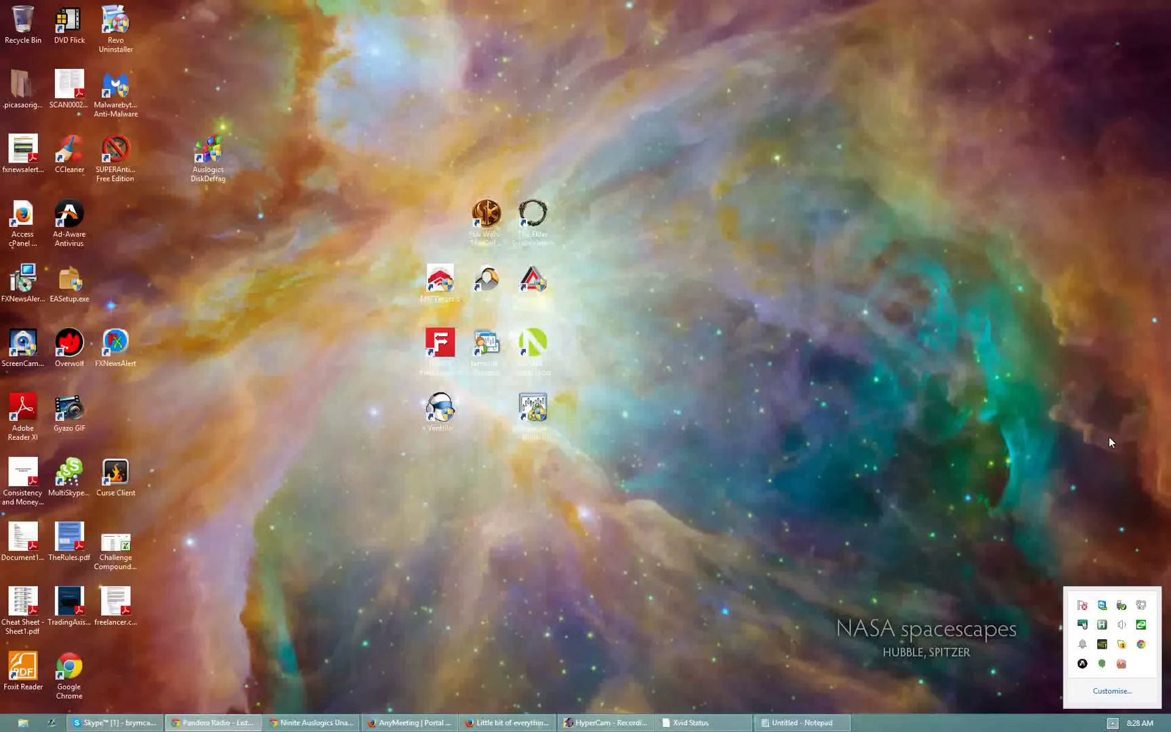
pyautogui.click(125, 91)
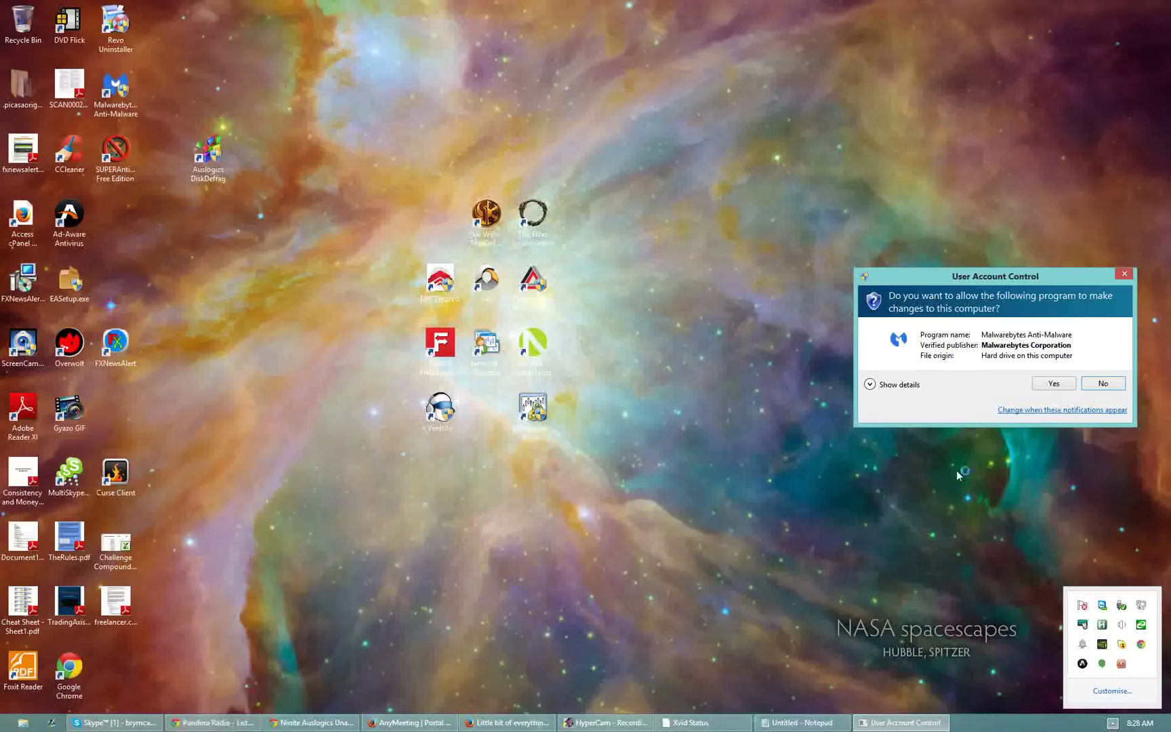
pyautogui.click(1046, 388)
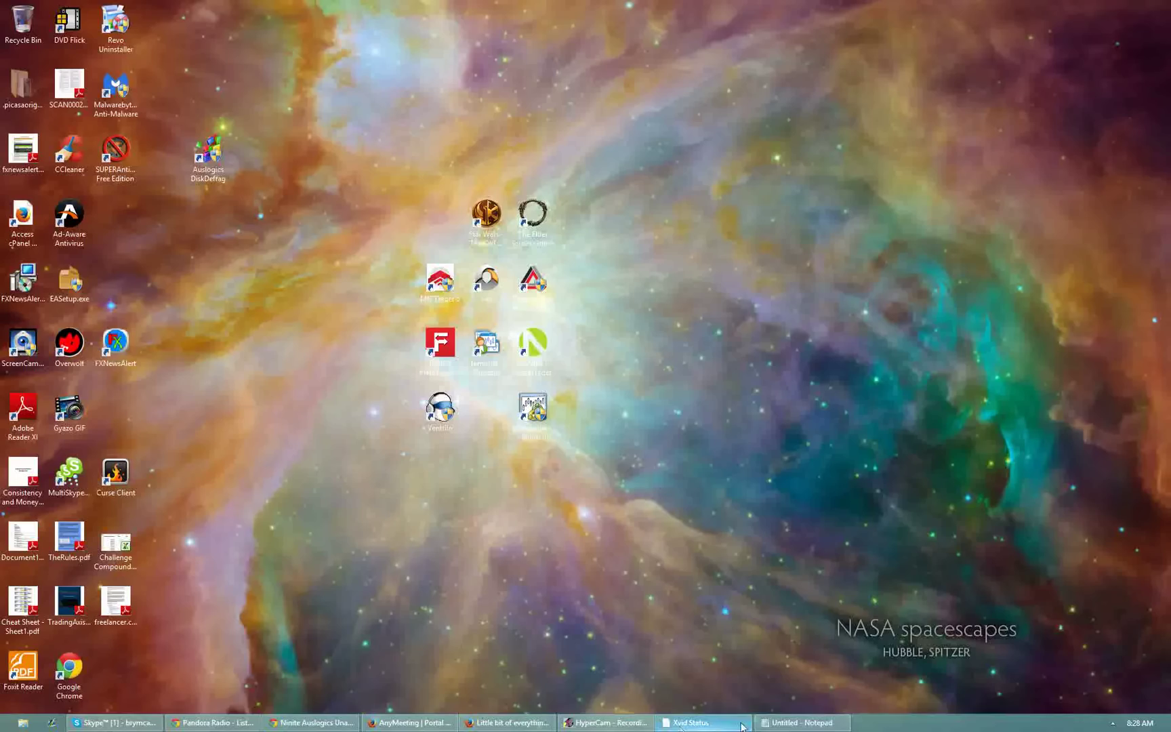
pyautogui.moveTo(778, 727)
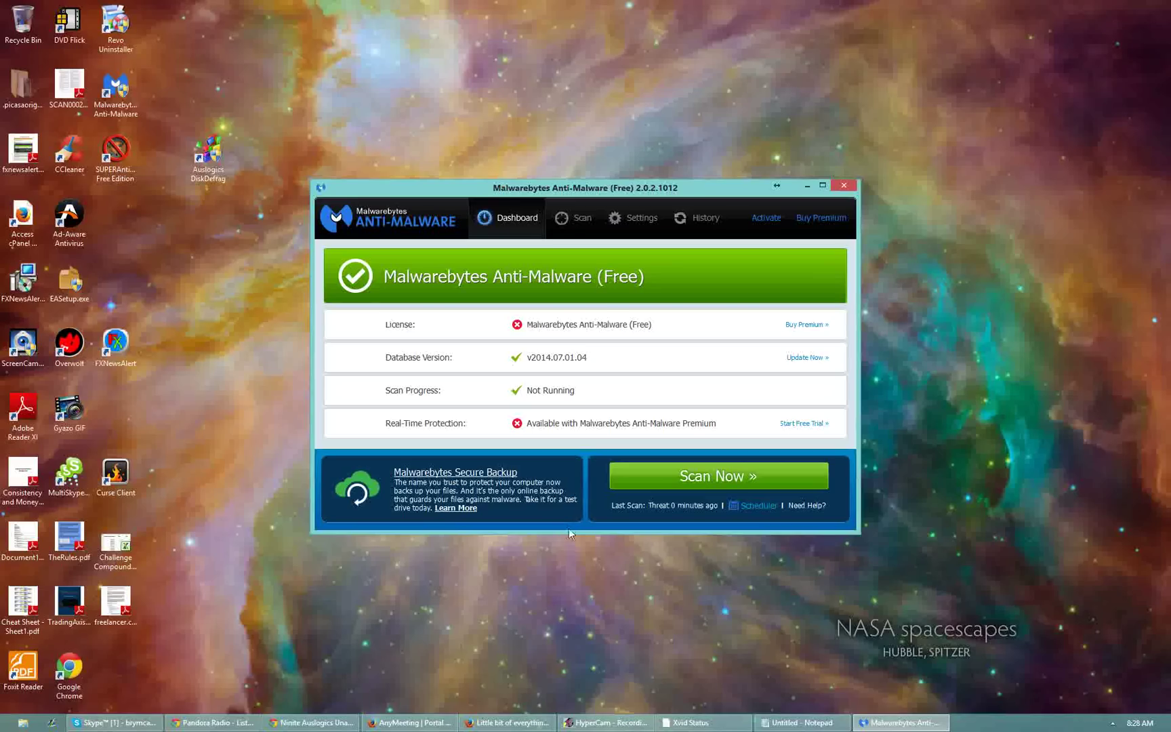
# - Start a Custom Scan of Local Disk (C:) with startup and registry settings and archives excluded, and cancel it
pyautogui.click(576, 218)
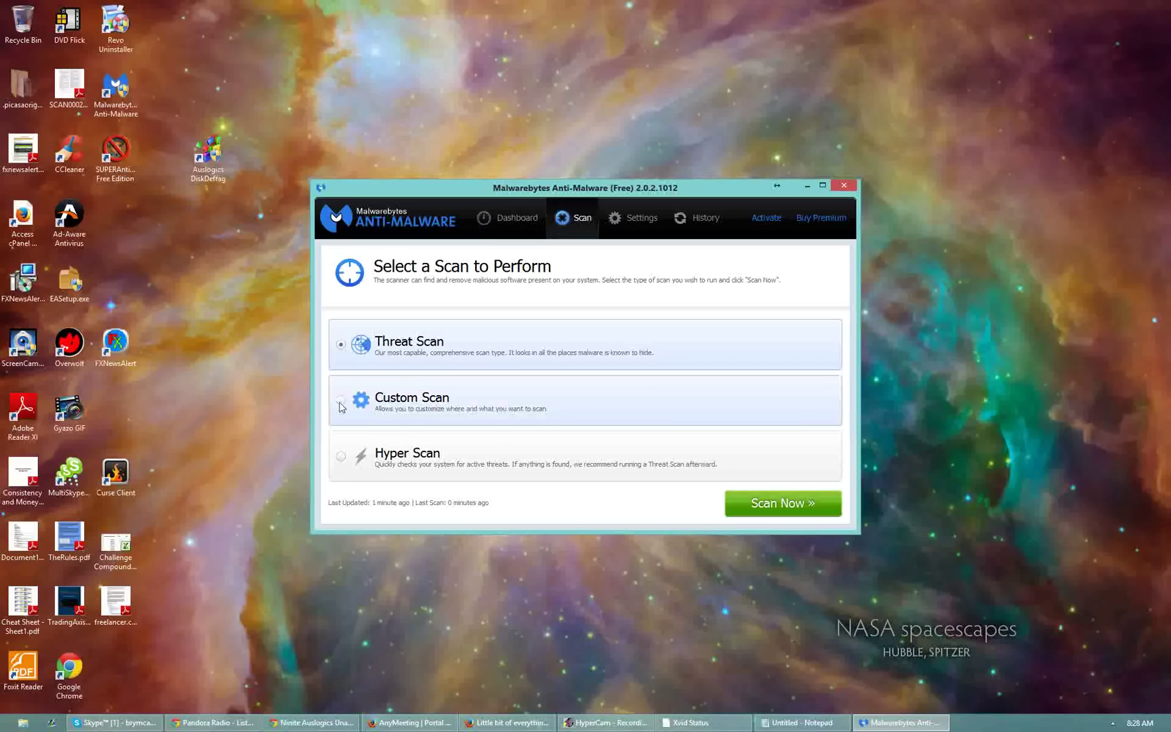
pyautogui.click(341, 405)
pyautogui.click(759, 501)
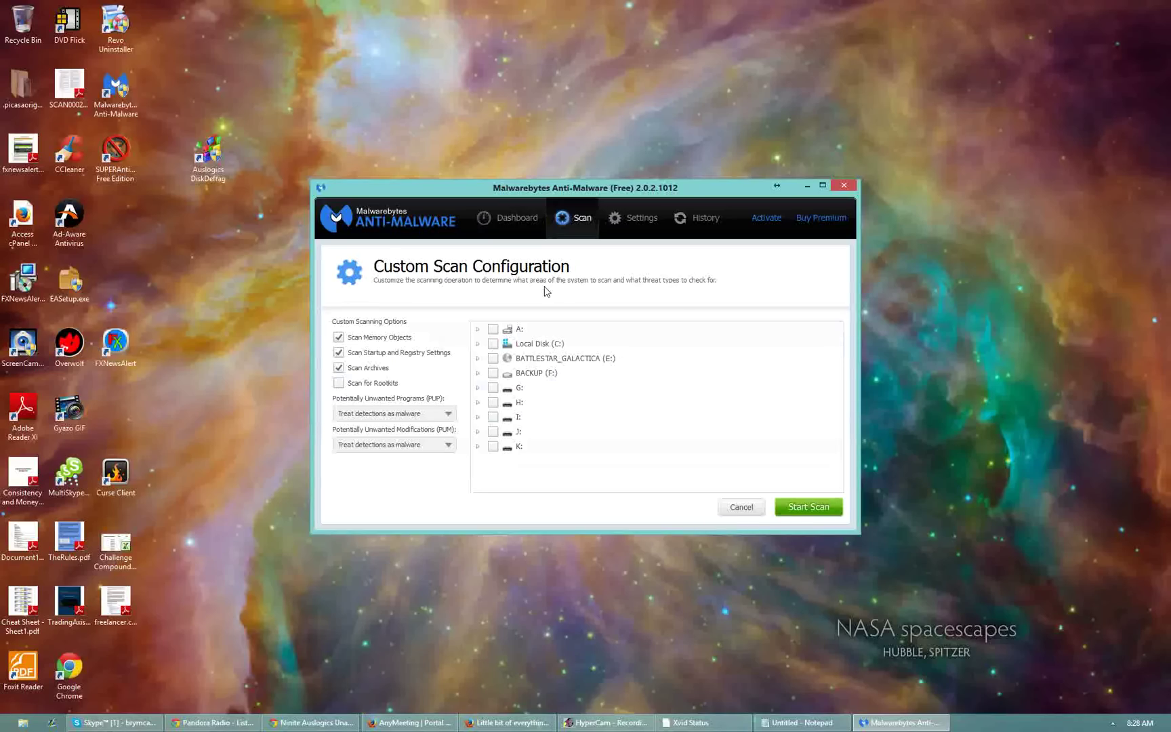
pyautogui.click(339, 353)
pyautogui.click(338, 368)
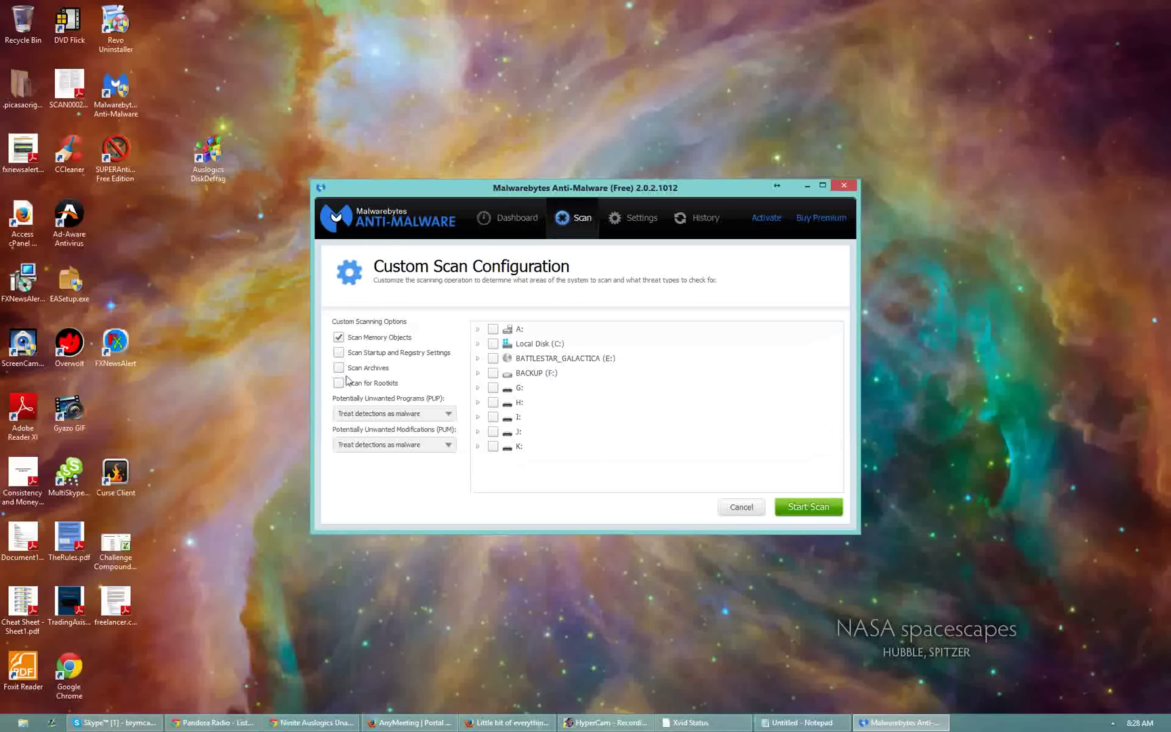
pyautogui.click(494, 344)
pyautogui.click(811, 511)
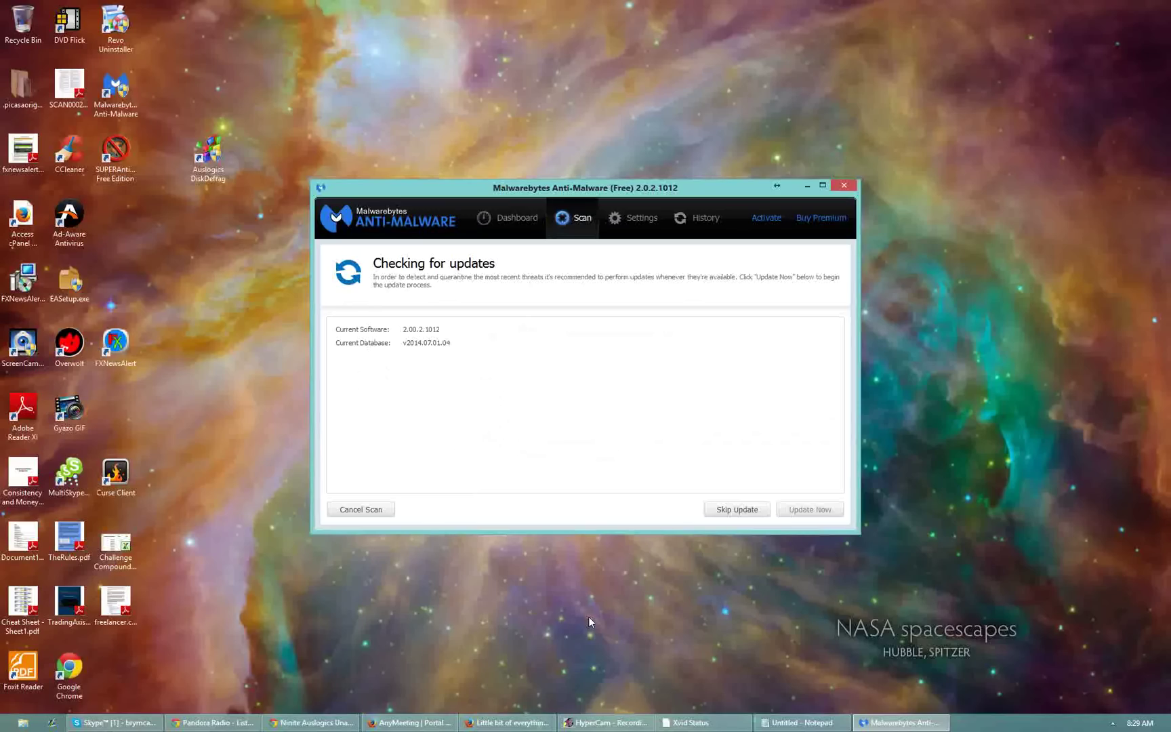
pyautogui.click(375, 510)
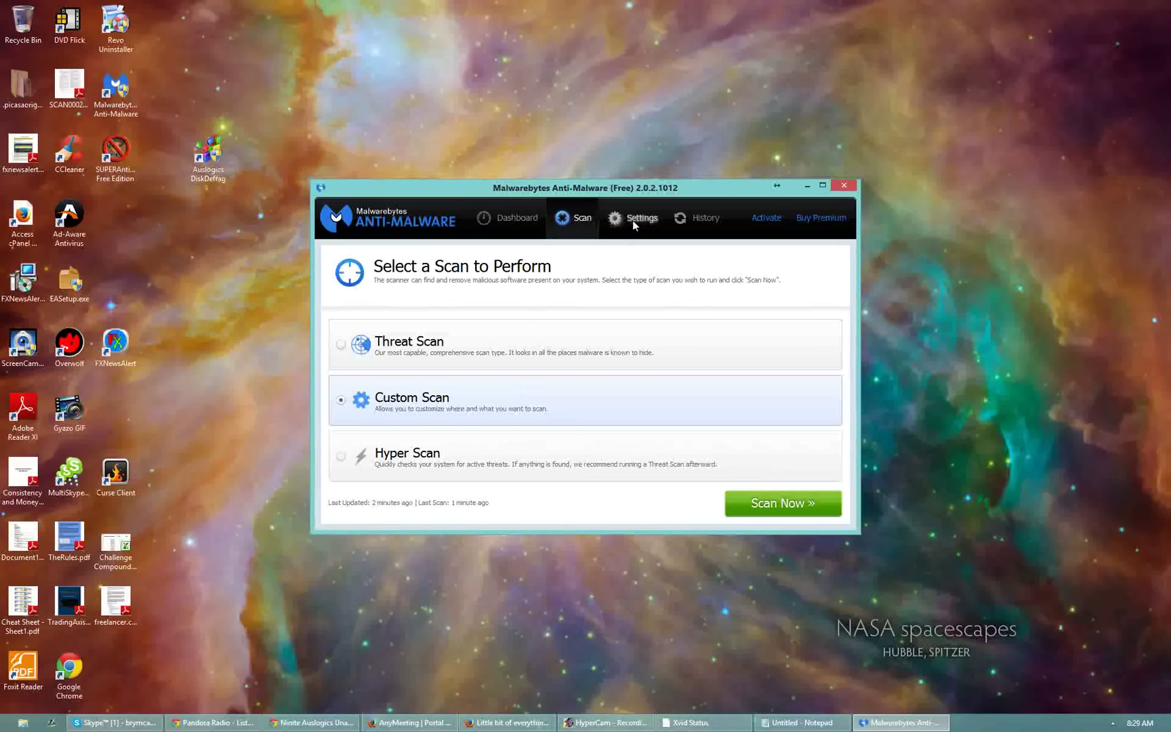
# - Delete both quarantined registry values from the Malwarebytes history and close the program
pyautogui.click(699, 218)
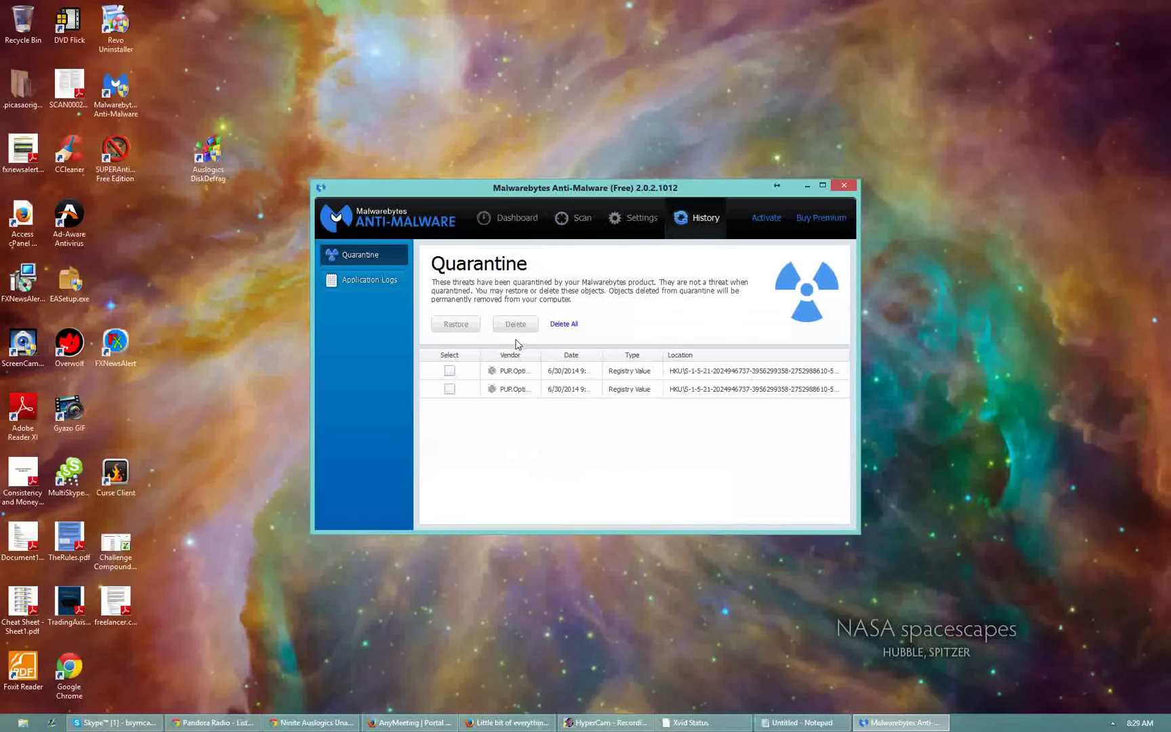
pyautogui.click(450, 372)
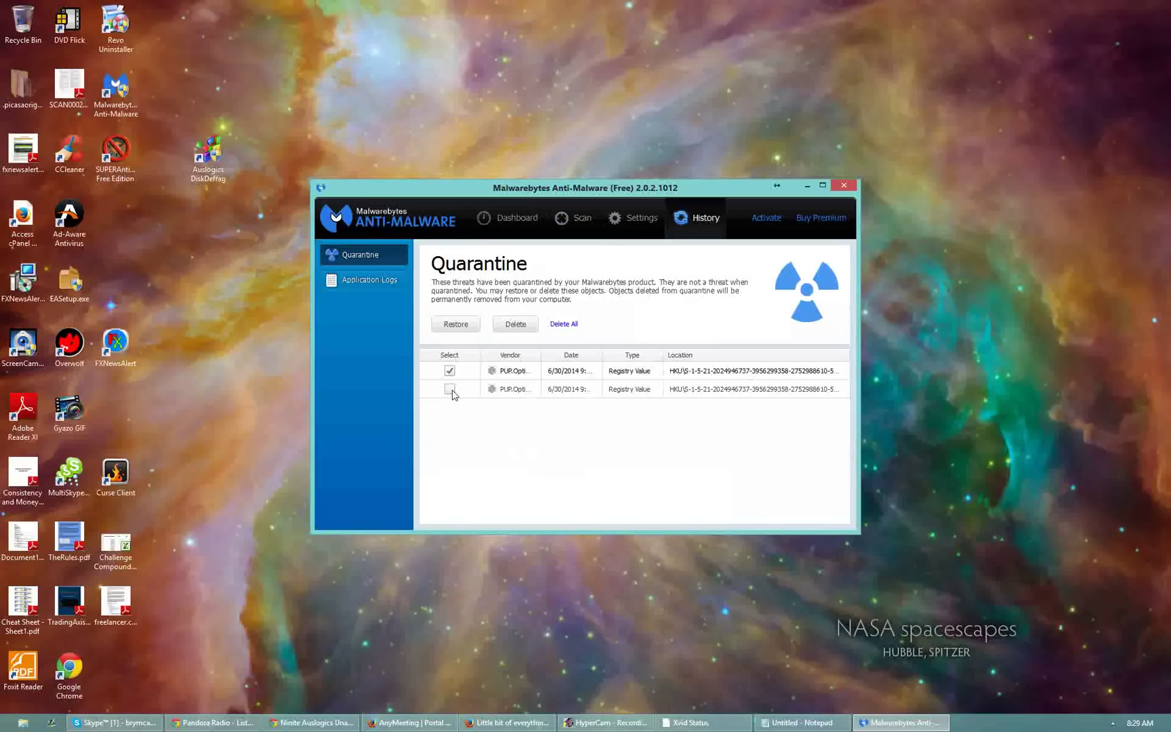
pyautogui.click(450, 391)
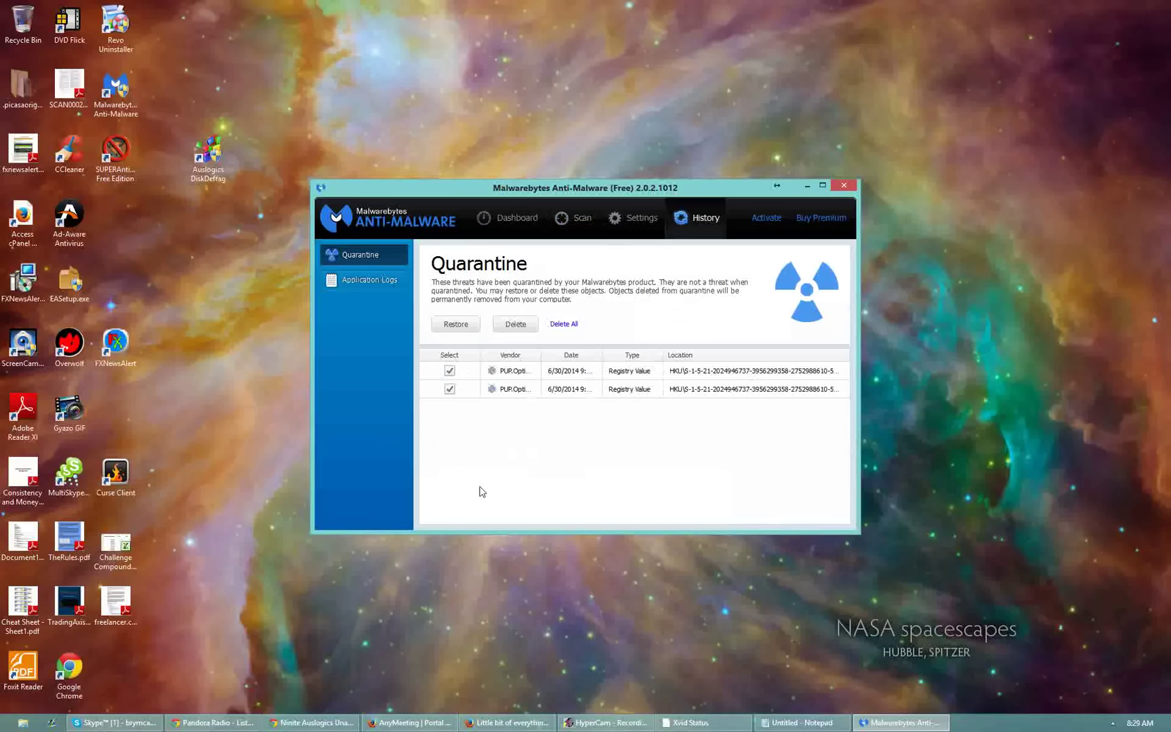
pyautogui.click(520, 326)
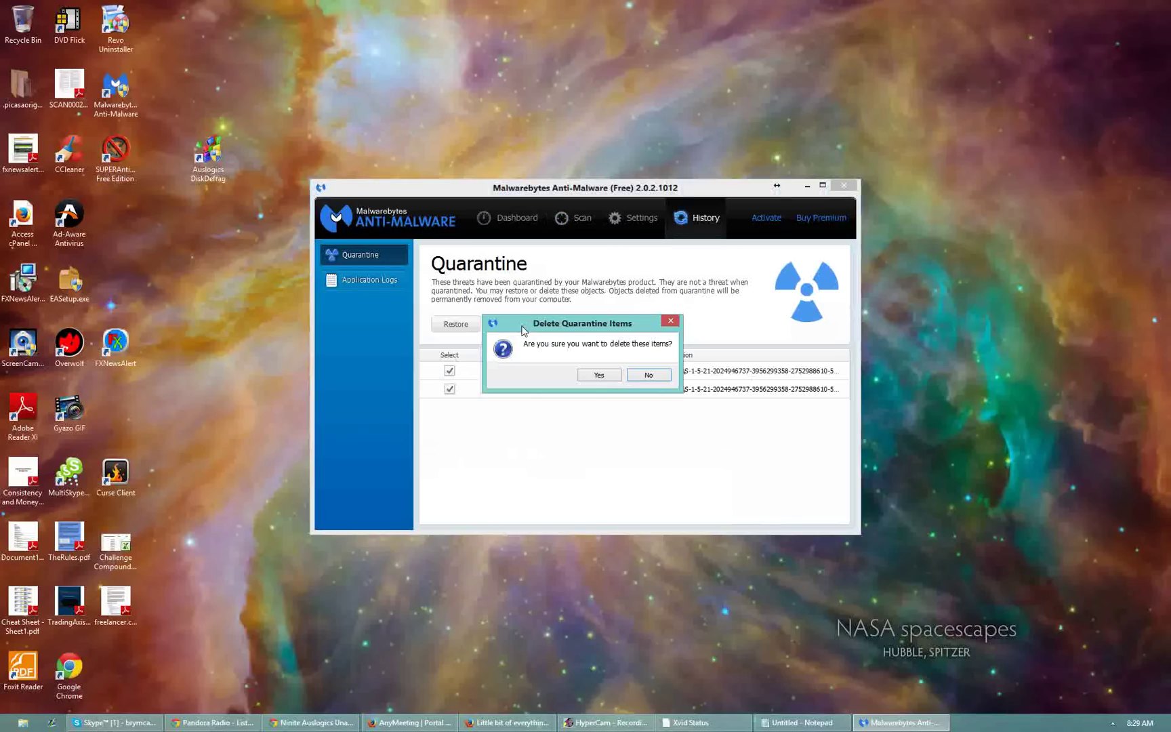
pyautogui.click(599, 376)
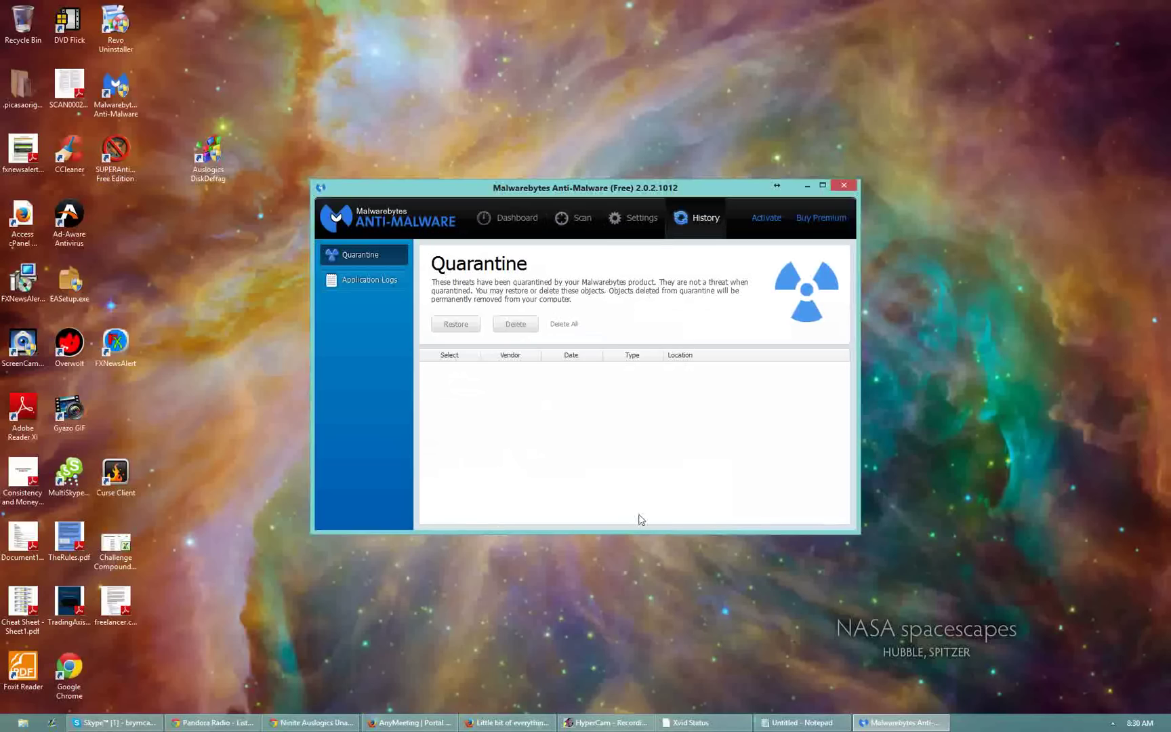
pyautogui.click(844, 187)
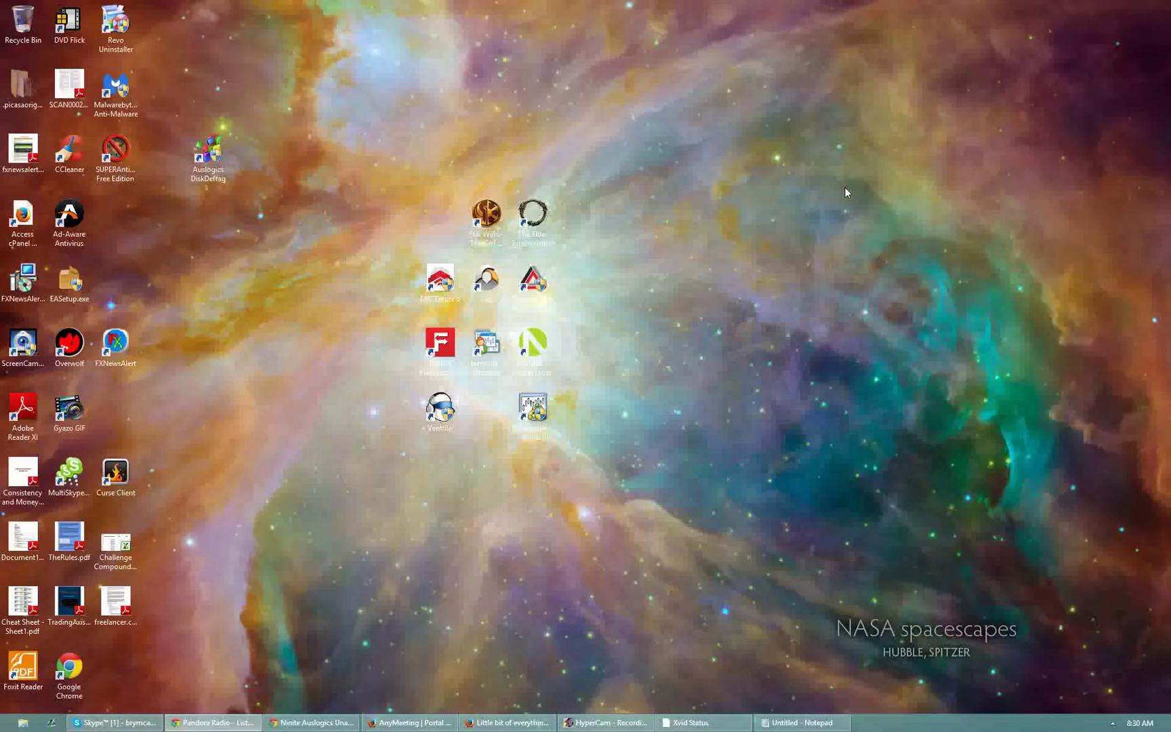
# - Launch SUPERAntiSpyware Free Edition and bring up its main window from the hidden notification icons
pyautogui.click(119, 148)
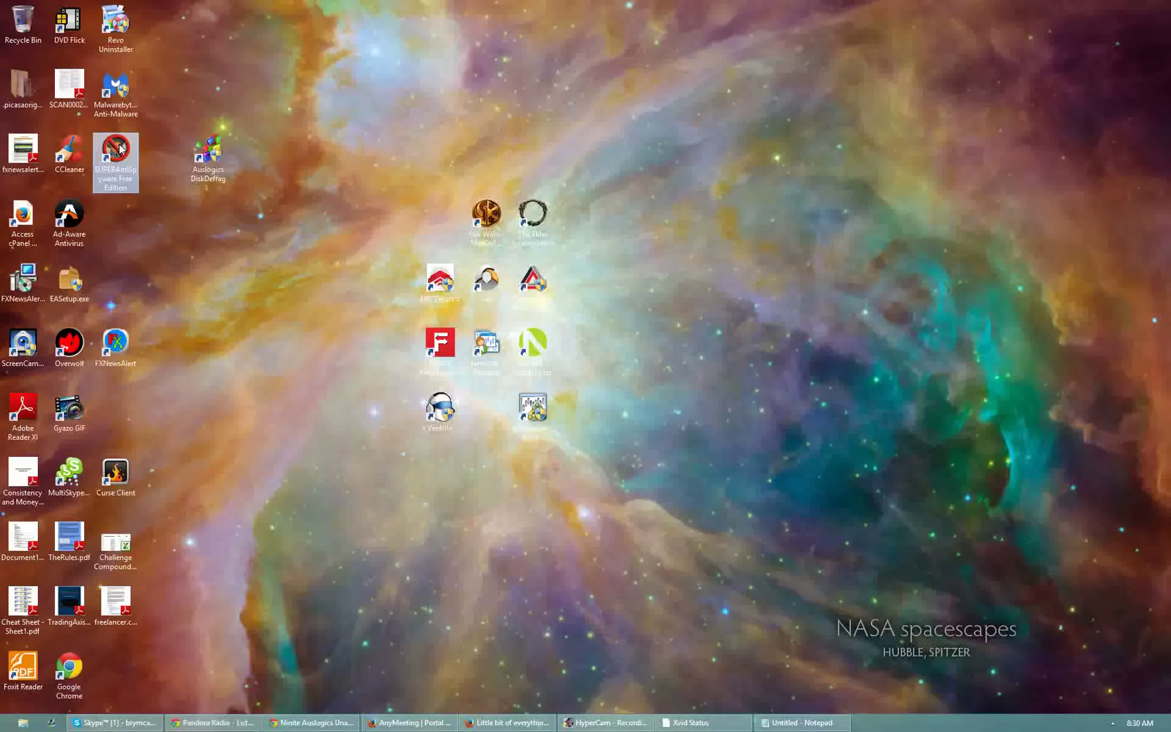
pyautogui.doubleClick(119, 148)
pyautogui.click(1094, 723)
pyautogui.doubleClick(1082, 663)
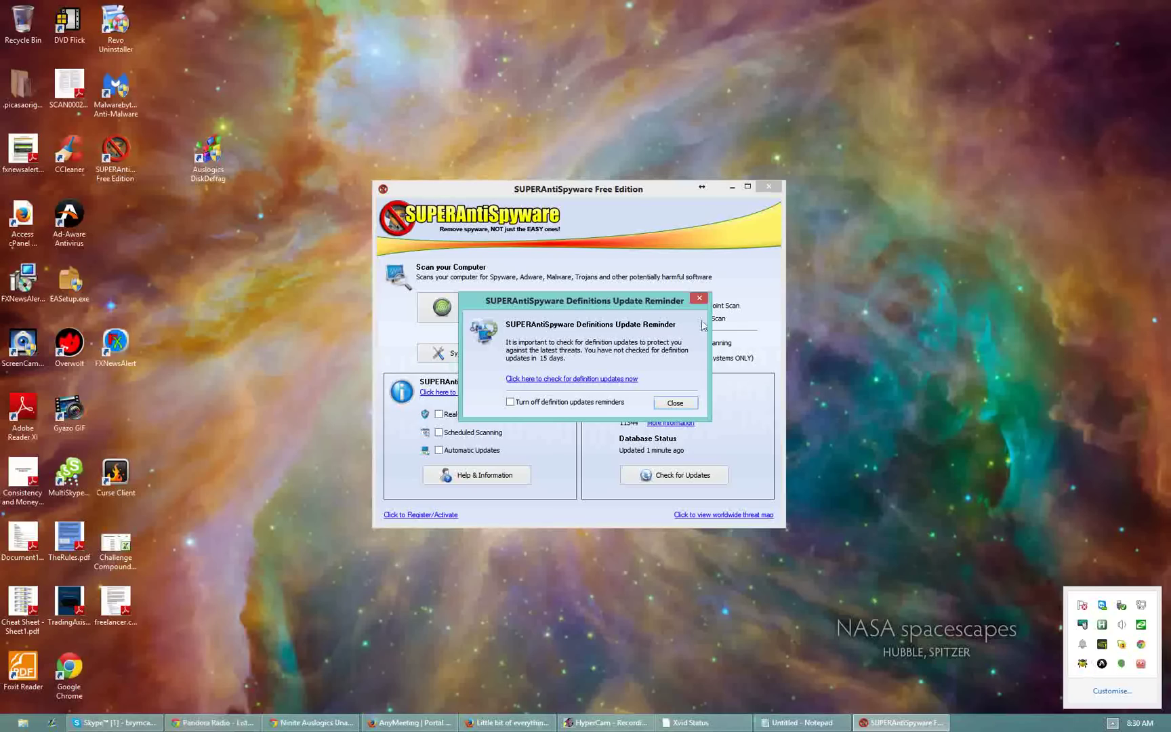
# - Dismiss the definitions update reminder, run a SUPERAntiSpyware definition update check, and close its status window
pyautogui.click(682, 404)
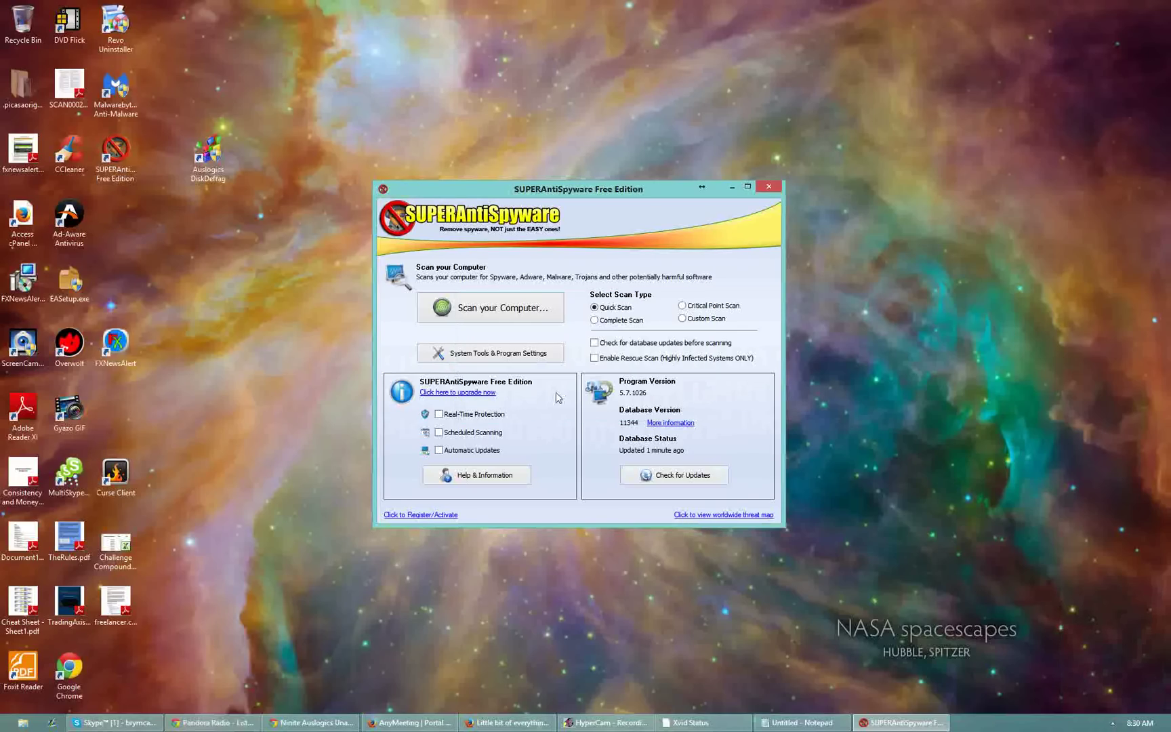
pyautogui.click(684, 476)
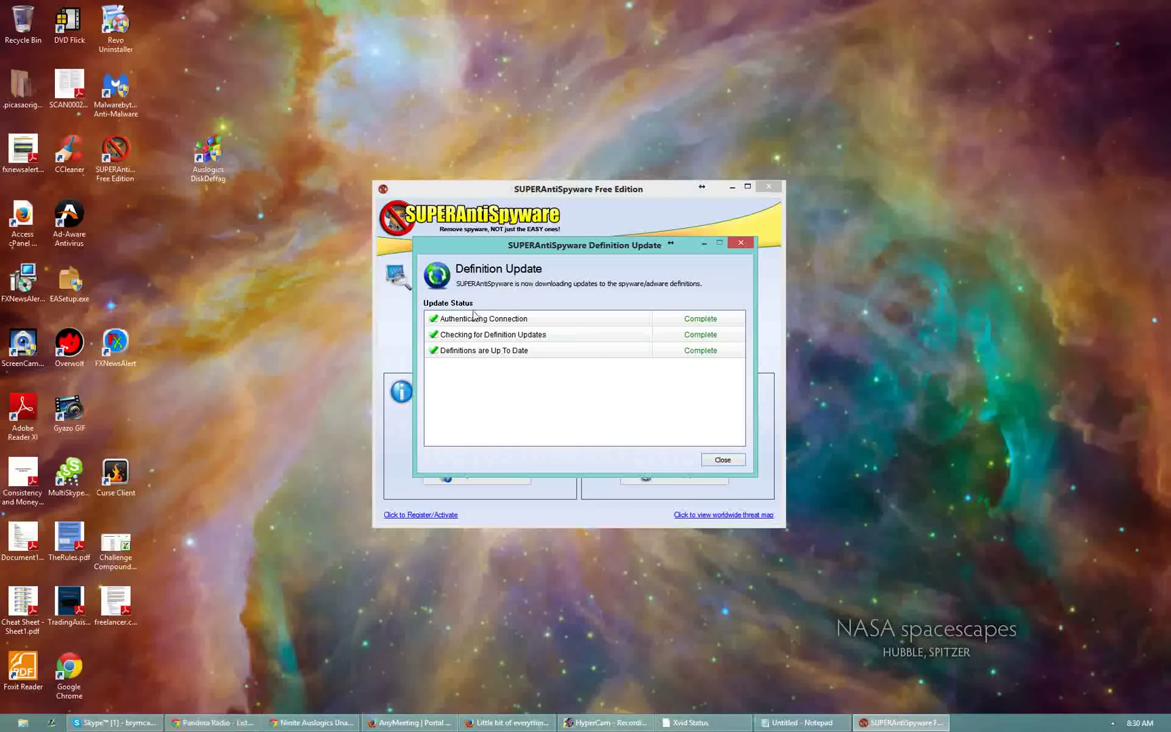
pyautogui.click(724, 460)
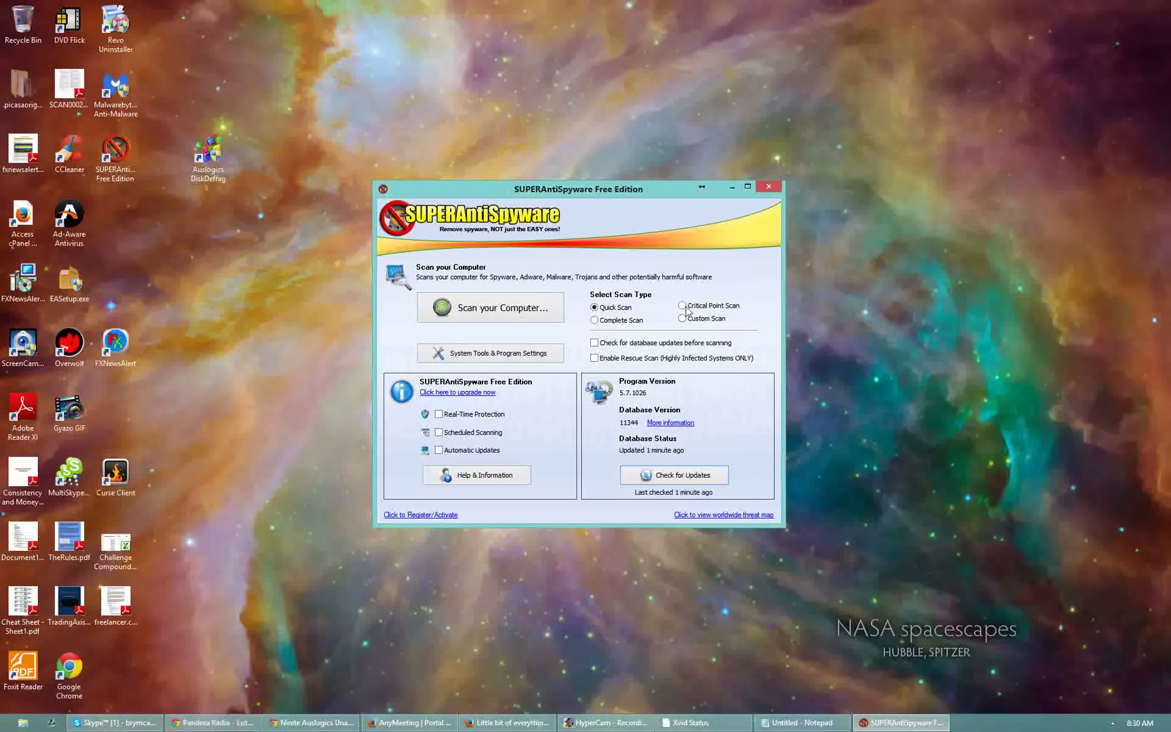
# - Run a Critical Point Scan, stop it before completion, dismiss the scan results and close SUPERAntiSpyware
pyautogui.click(503, 313)
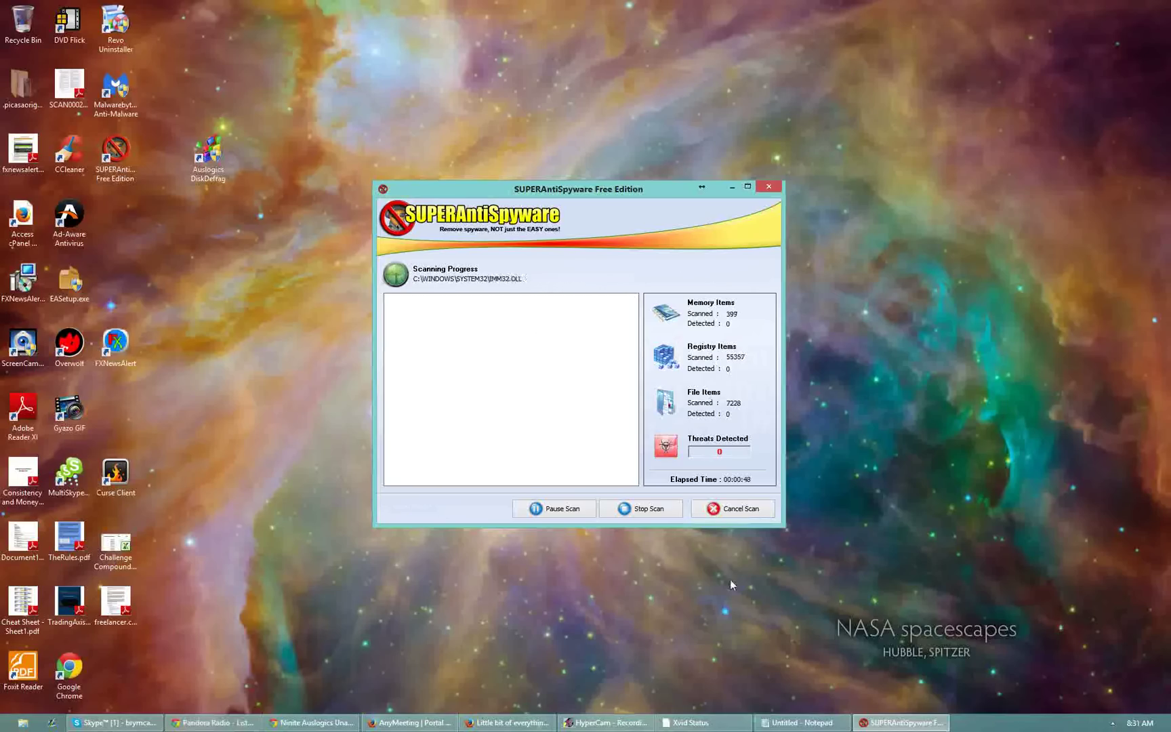
pyautogui.click(654, 510)
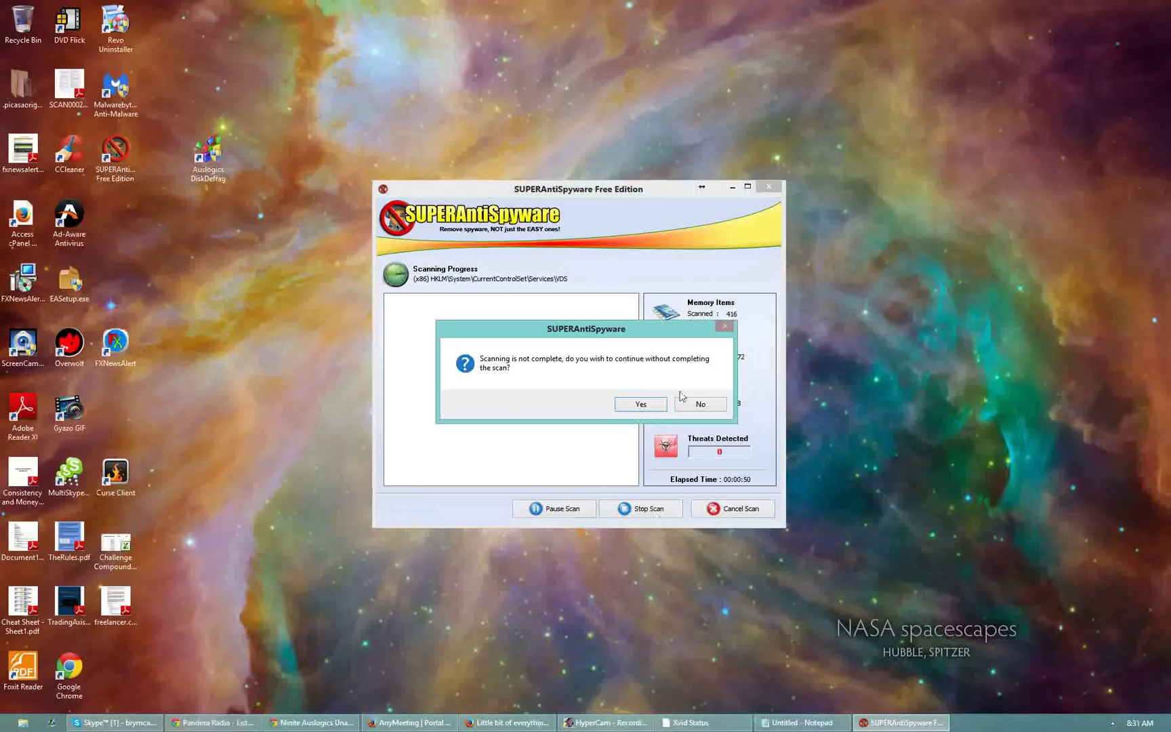
pyautogui.click(640, 405)
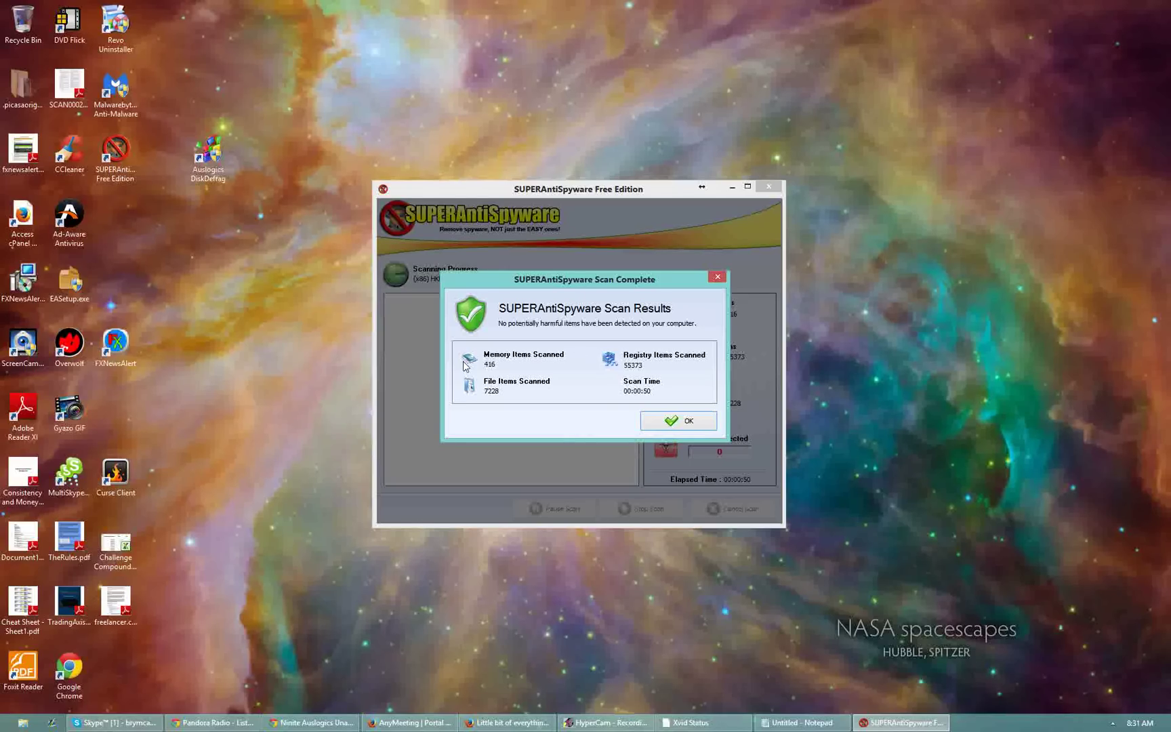
pyautogui.click(677, 423)
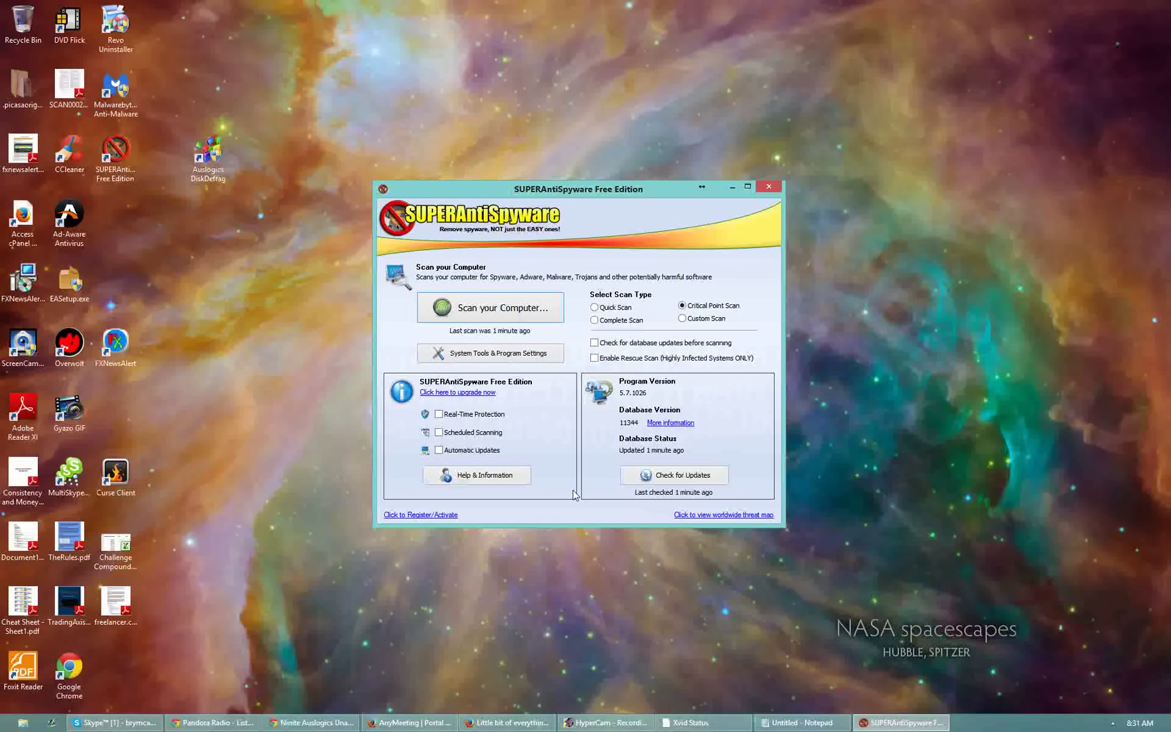
pyautogui.click(772, 189)
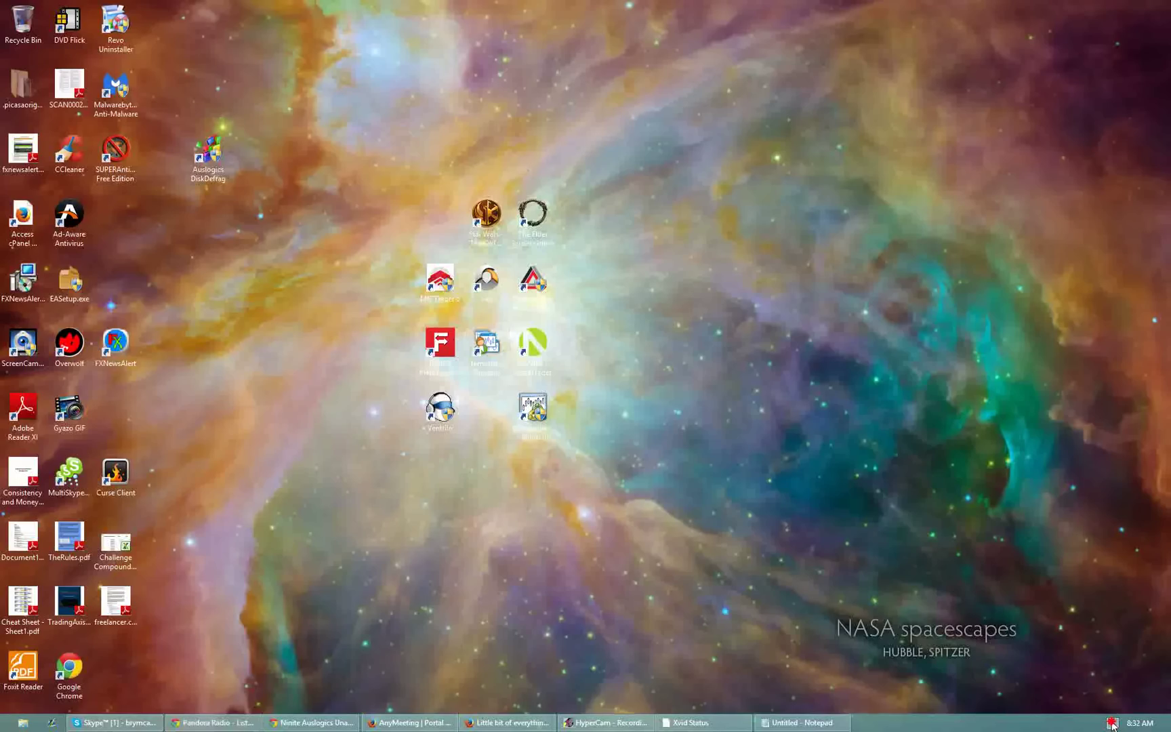
# - Open Ad-Aware Free Antivirus from the hidden notification icons, dismiss the Hangouts window, review the protection settings and close Ad-Aware
pyautogui.click(1113, 724)
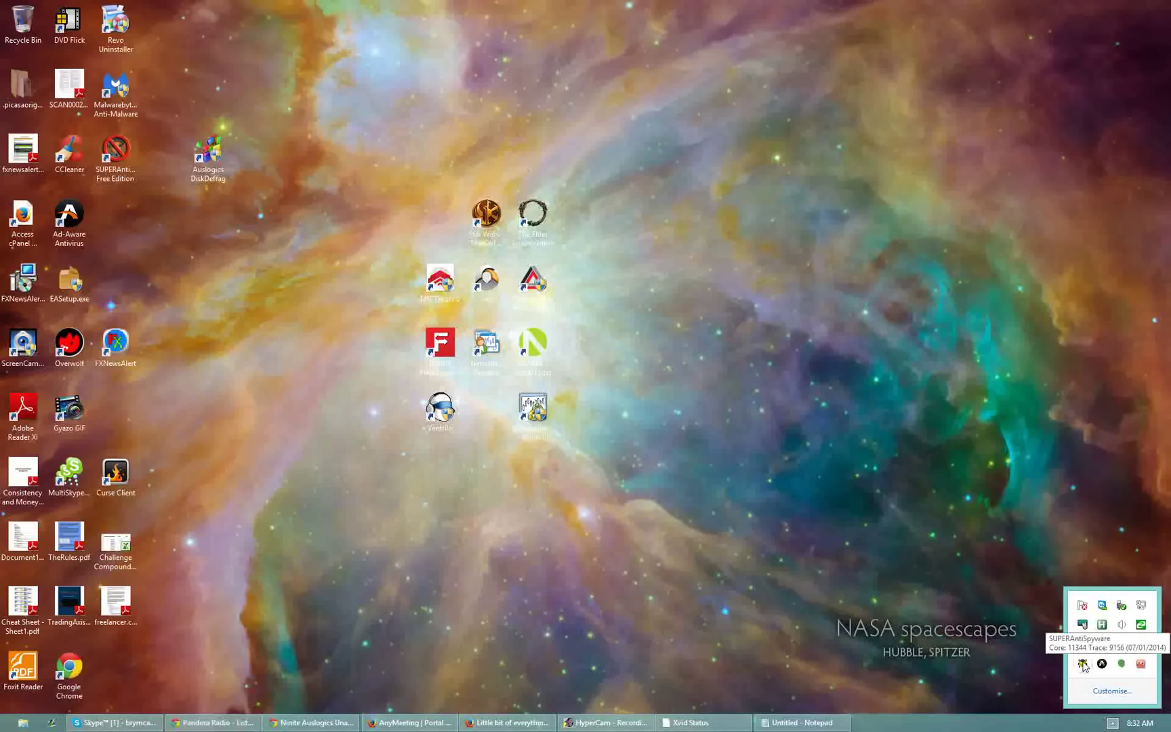
pyautogui.click(708, 566)
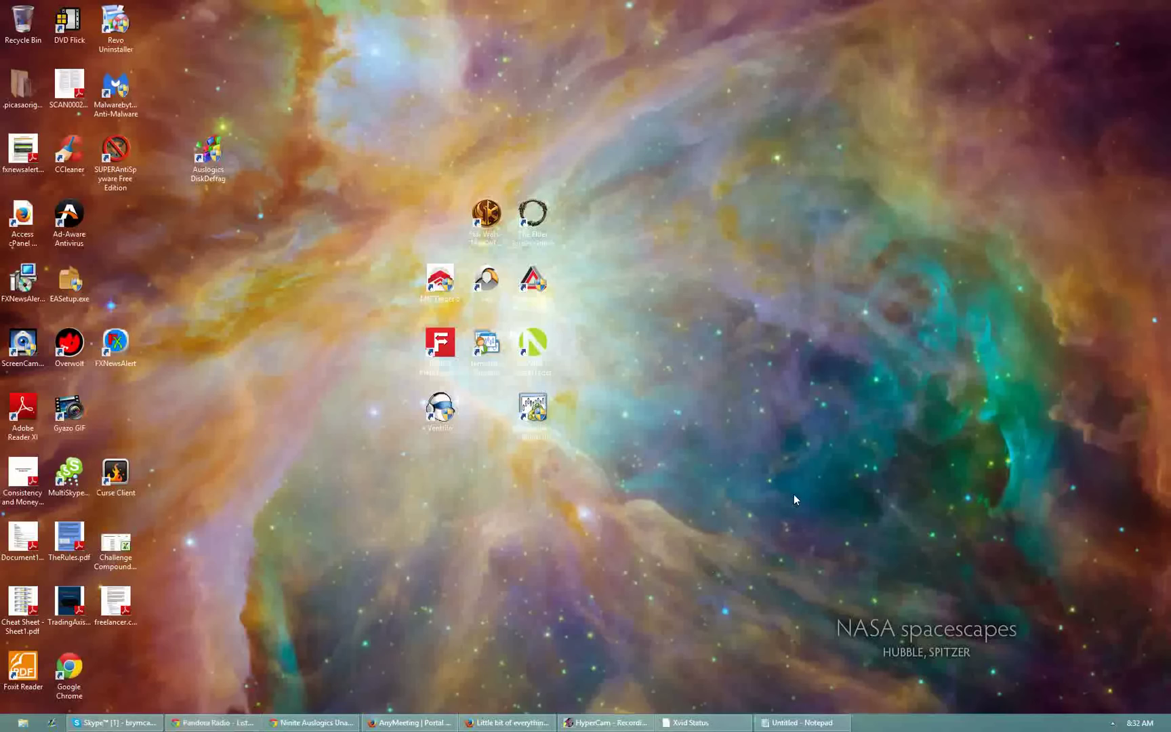
pyautogui.click(1112, 722)
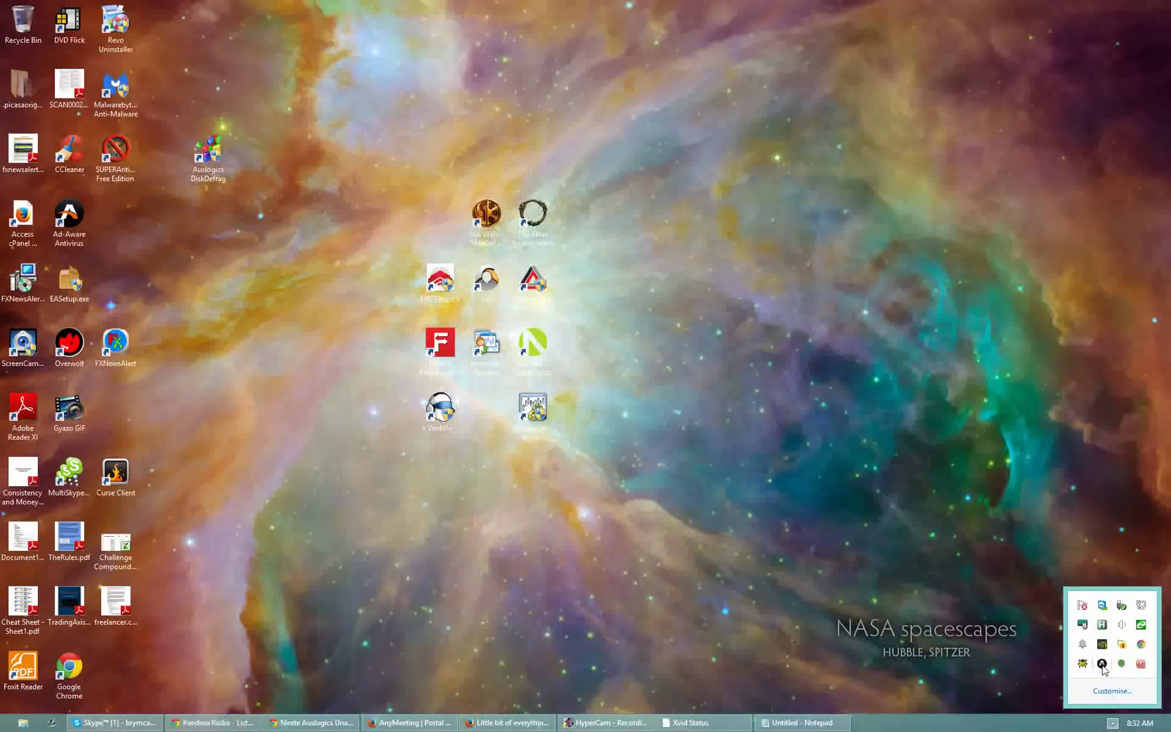
pyautogui.click(1102, 665)
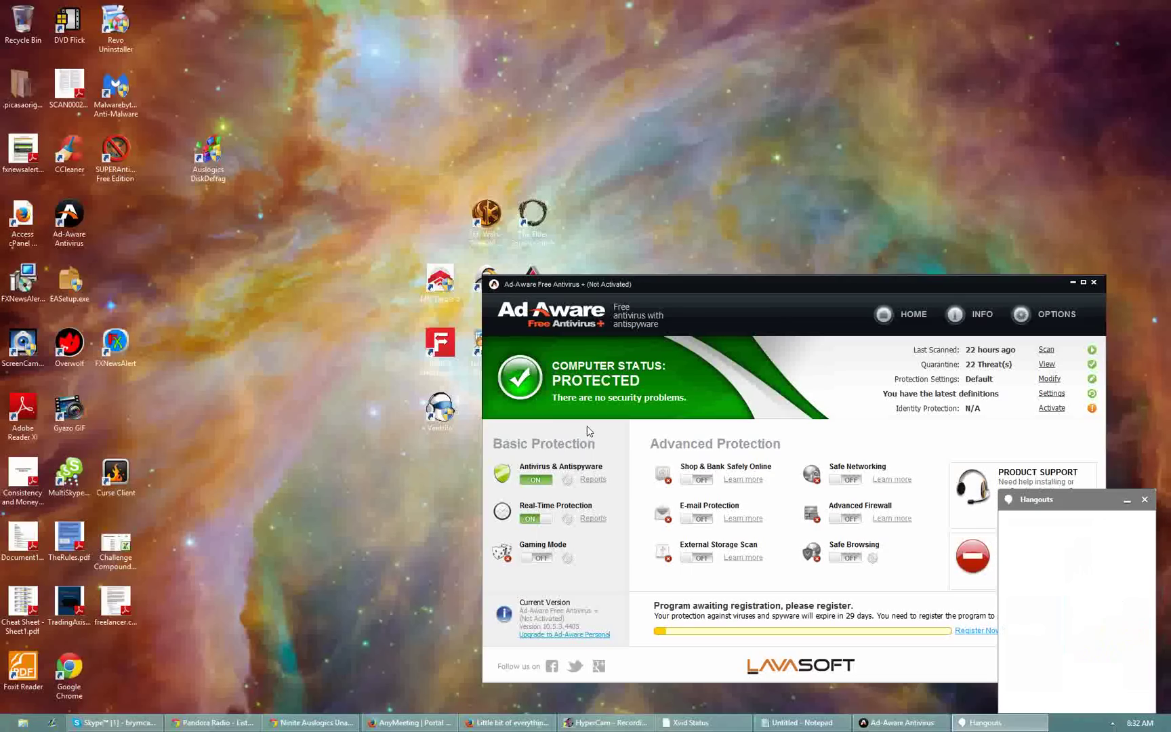
pyautogui.click(1145, 500)
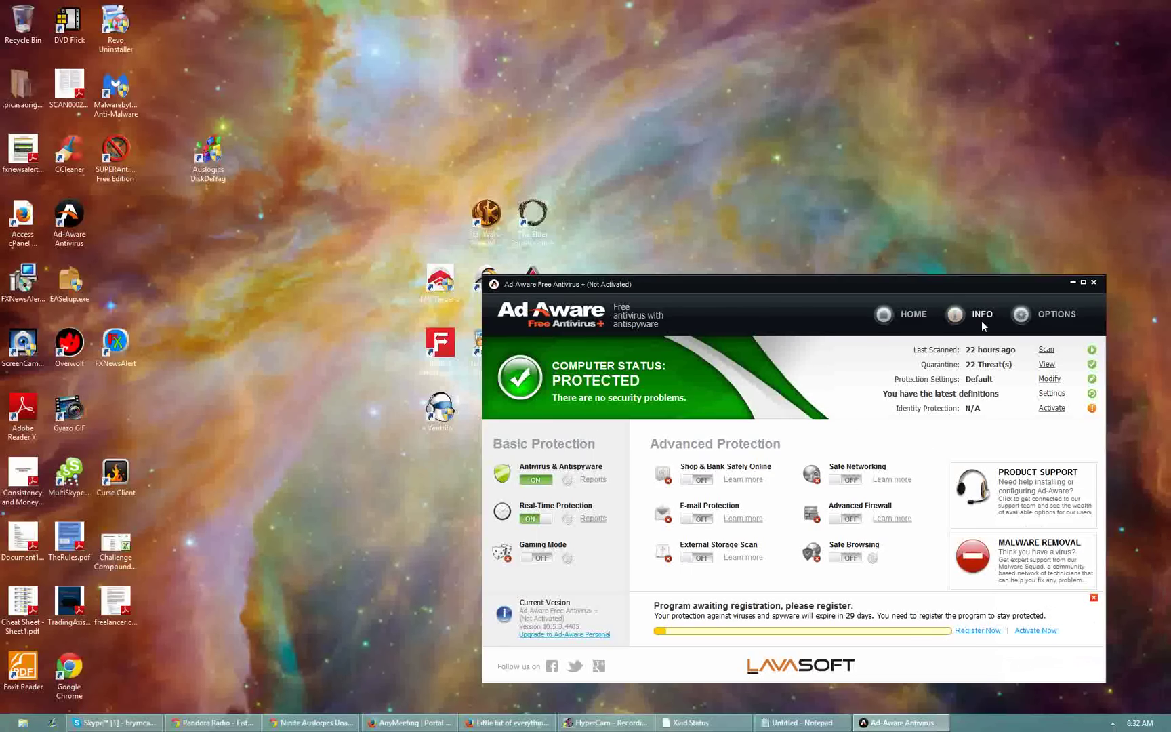
pyautogui.moveTo(864, 288); pyautogui.dragTo(795, 193)
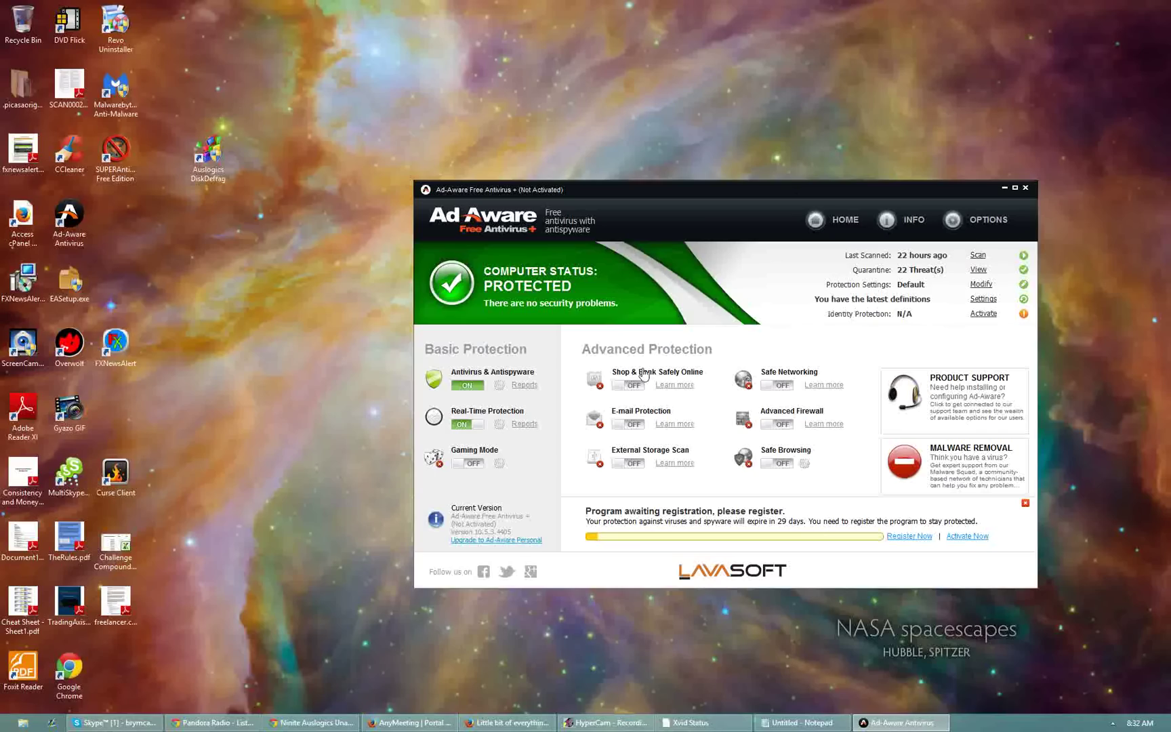
pyautogui.moveTo(643, 375)
pyautogui.click(1026, 188)
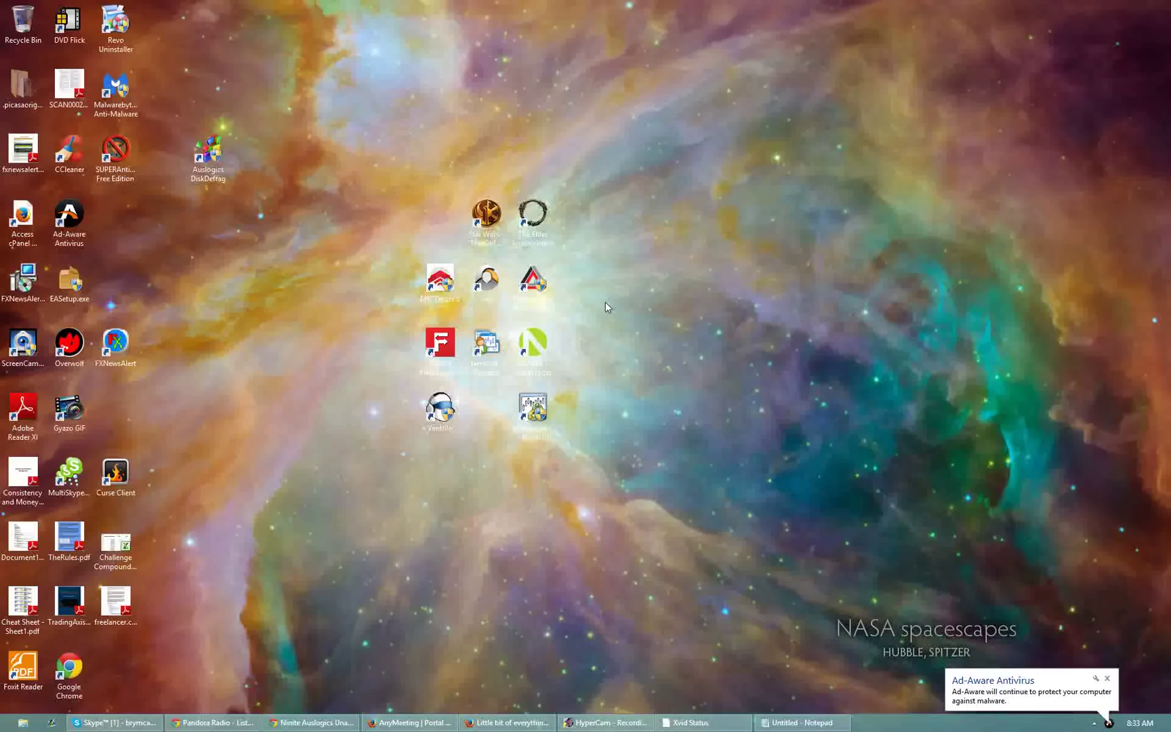
# - Dismiss the permission request for Revo Uninstaller and move the Auslogics DiskDefrag shortcut directly below SUPERAntiSpyware on the desktop
pyautogui.doubleClick(116, 22)
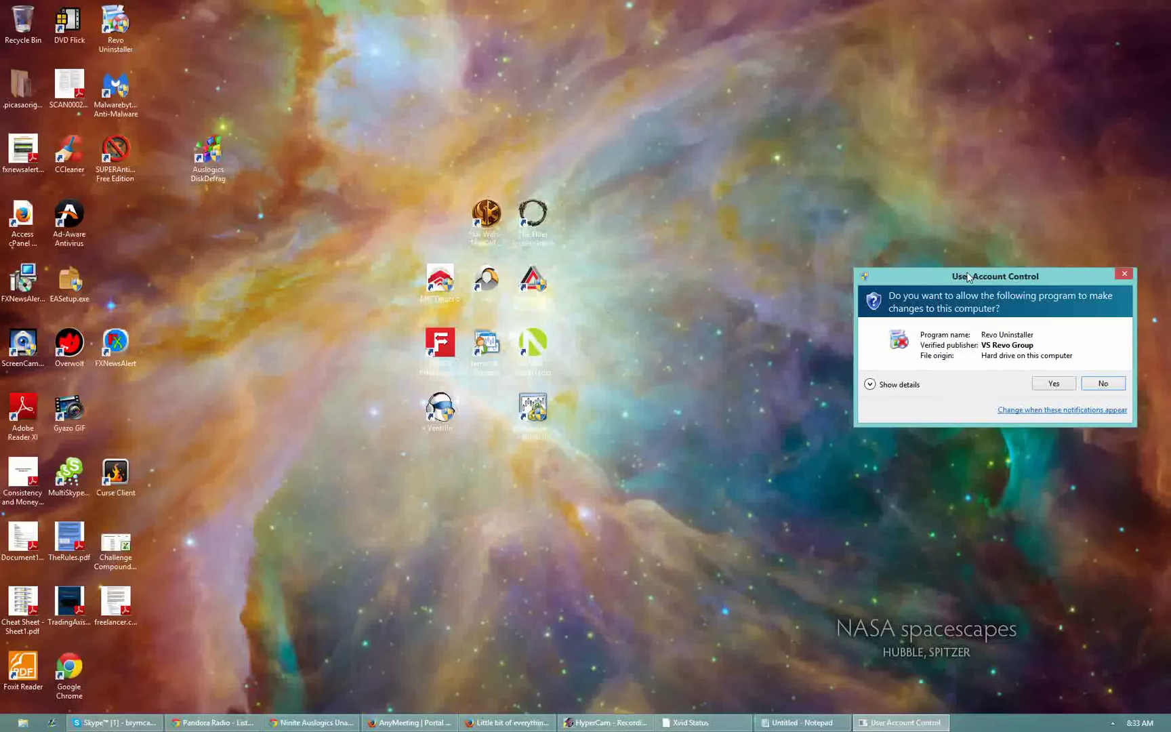
pyautogui.click(1124, 274)
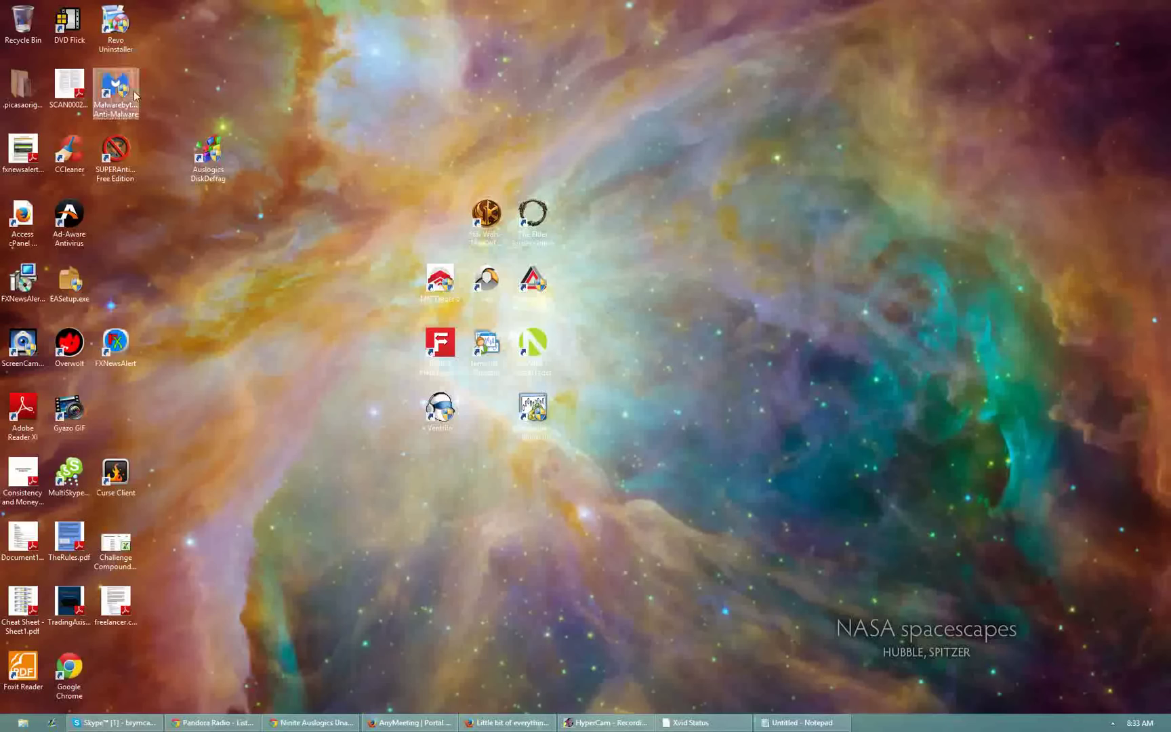
pyautogui.moveTo(214, 161); pyautogui.dragTo(127, 220)
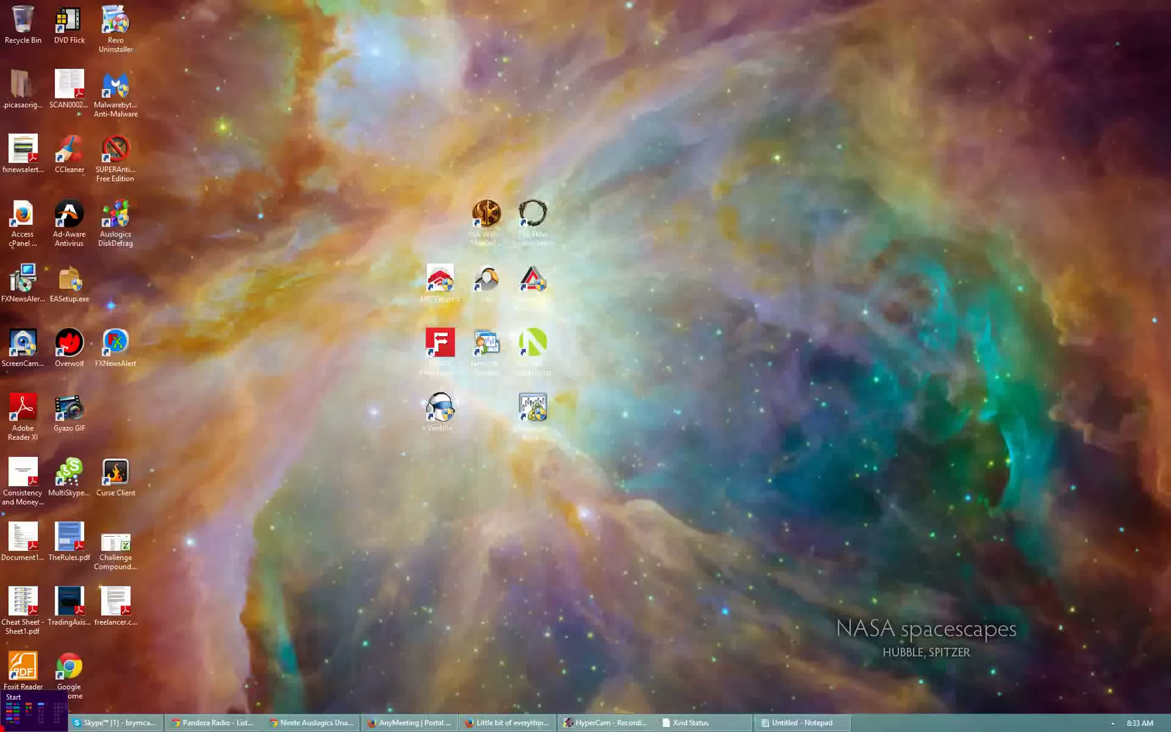
# - Search the apps for "revo", launch Revo Uninstaller with permission to change the computer, and reposition its window nearer the screen's centre
pyautogui.click(3, 728)
pyautogui.write('revo')
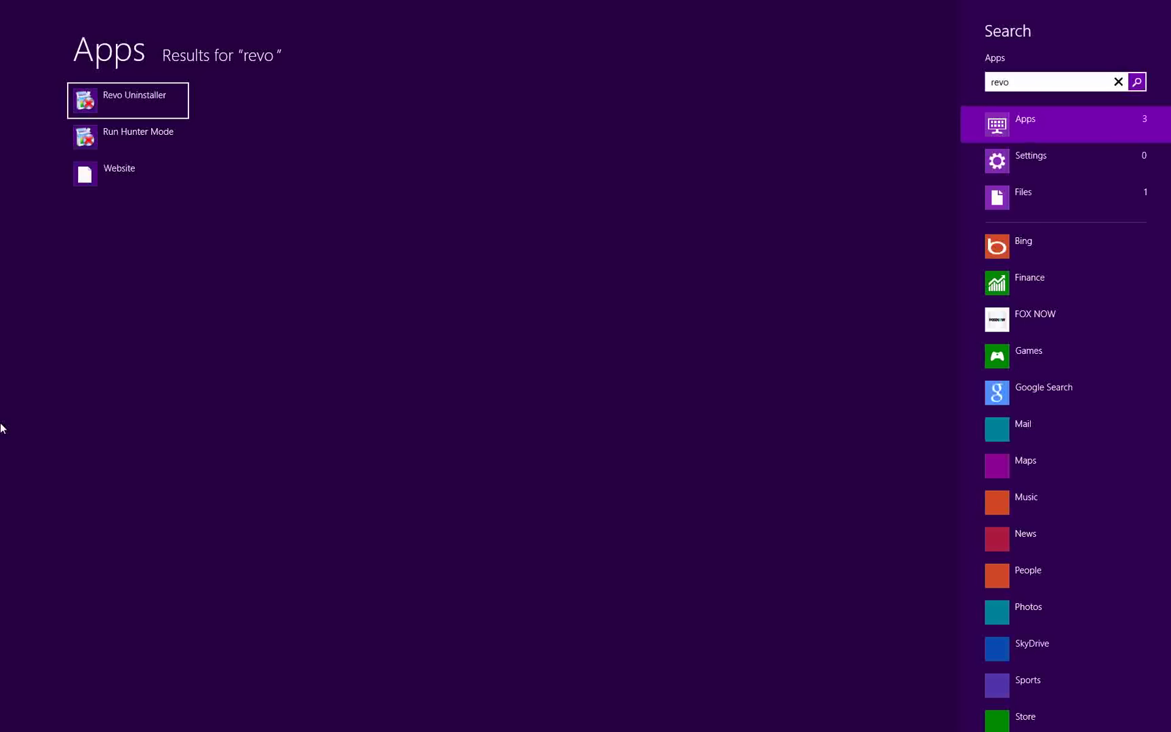
pyautogui.click(142, 112)
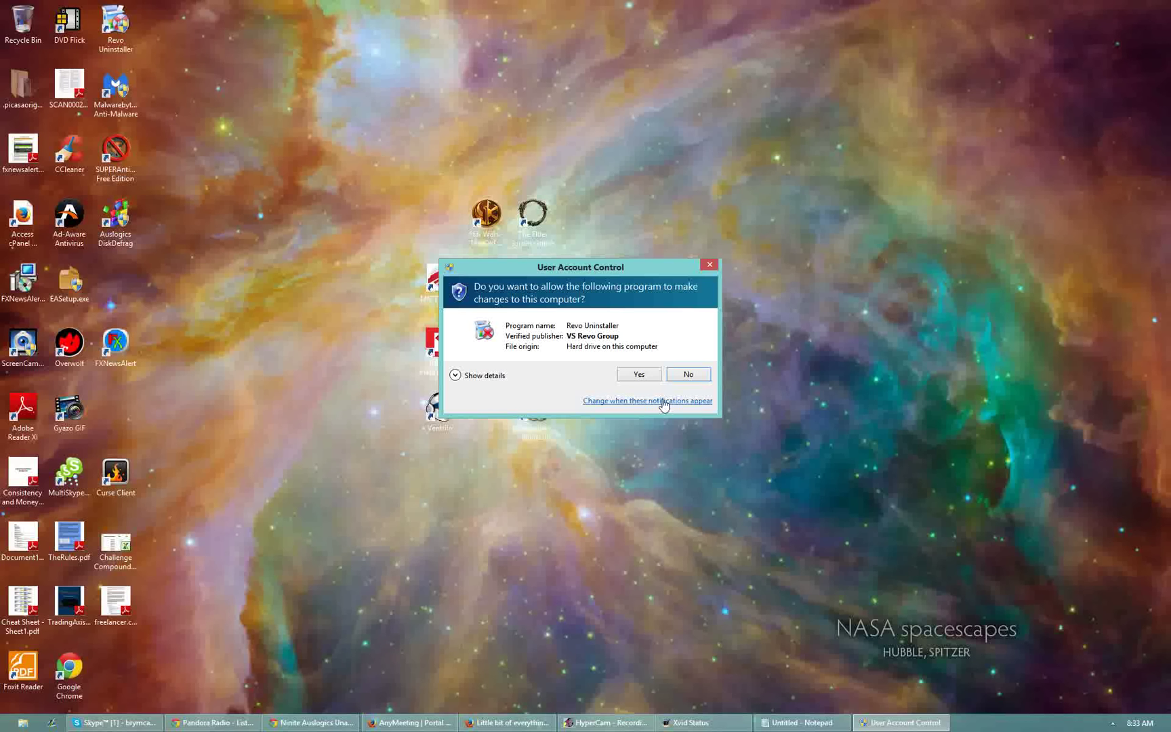
pyautogui.click(637, 372)
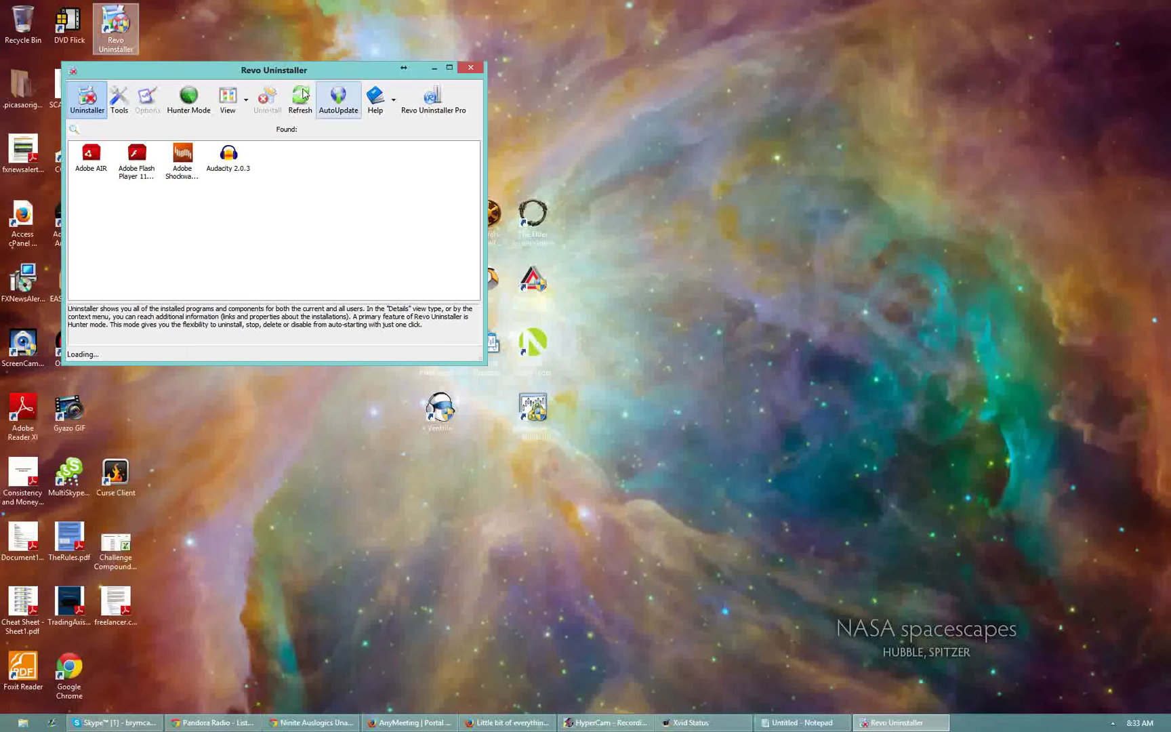
pyautogui.moveTo(356, 72); pyautogui.dragTo(653, 128)
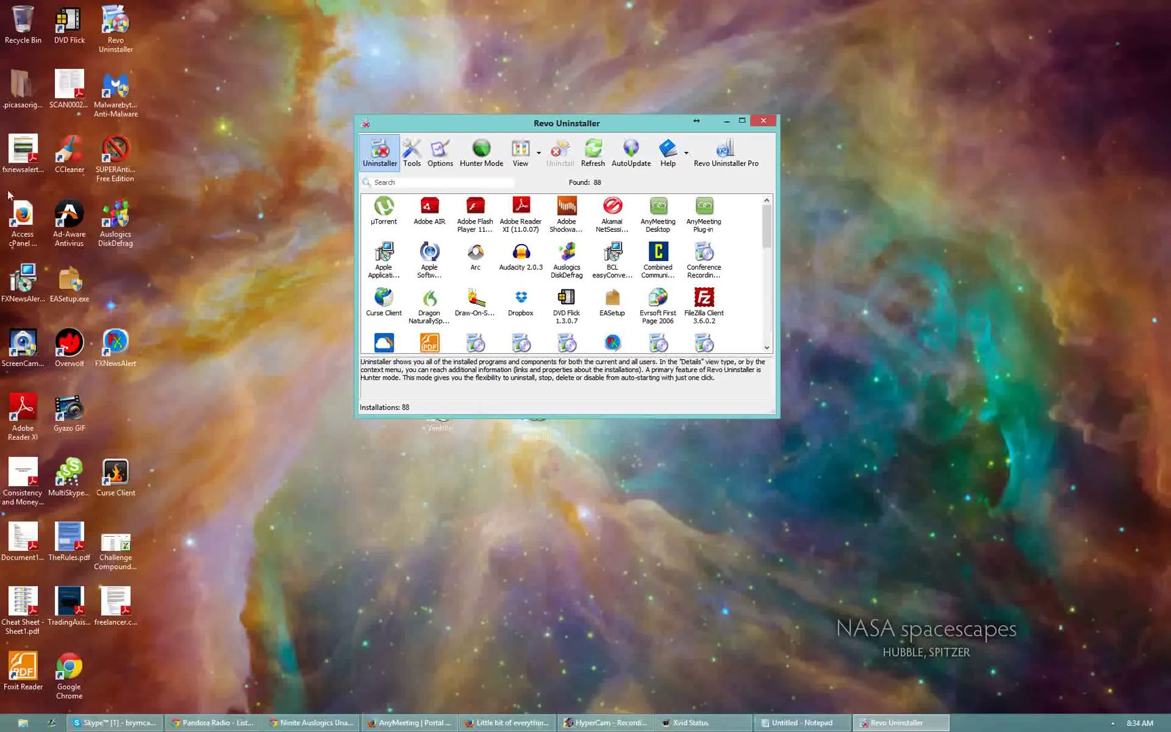
# - Move the CCleaner desktop shortcut directly below Auslogics DiskDefrag
pyautogui.click(133, 213)
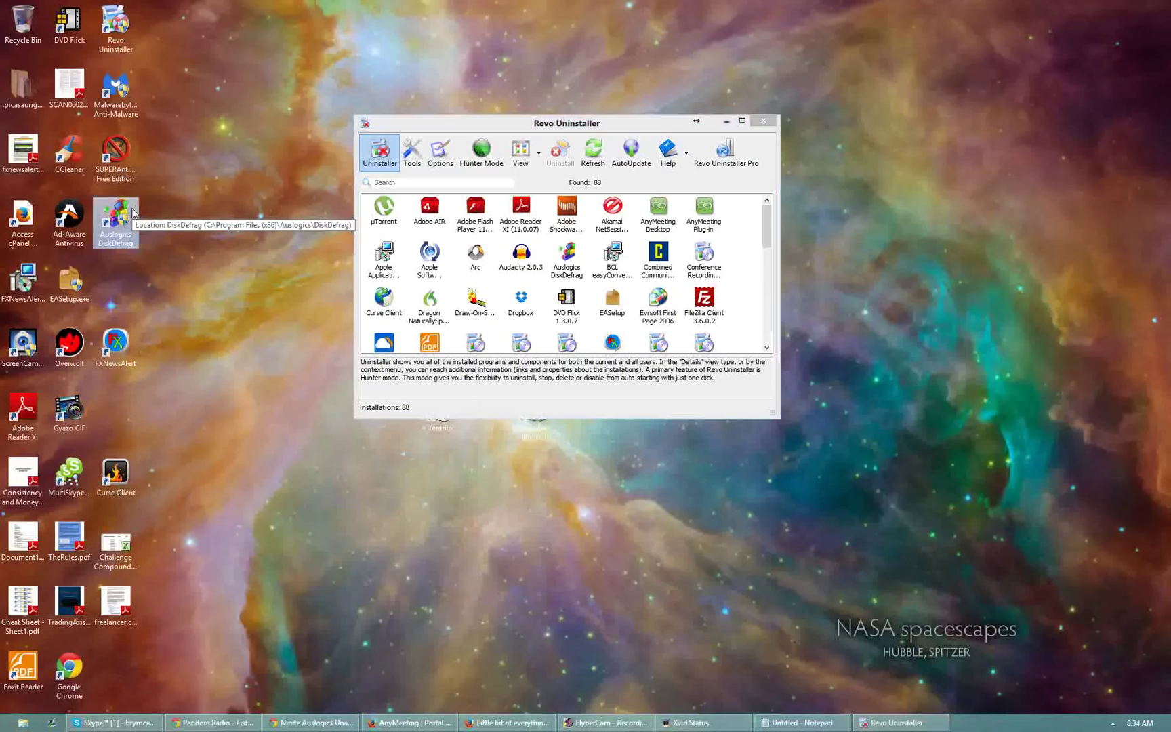
pyautogui.click(120, 285)
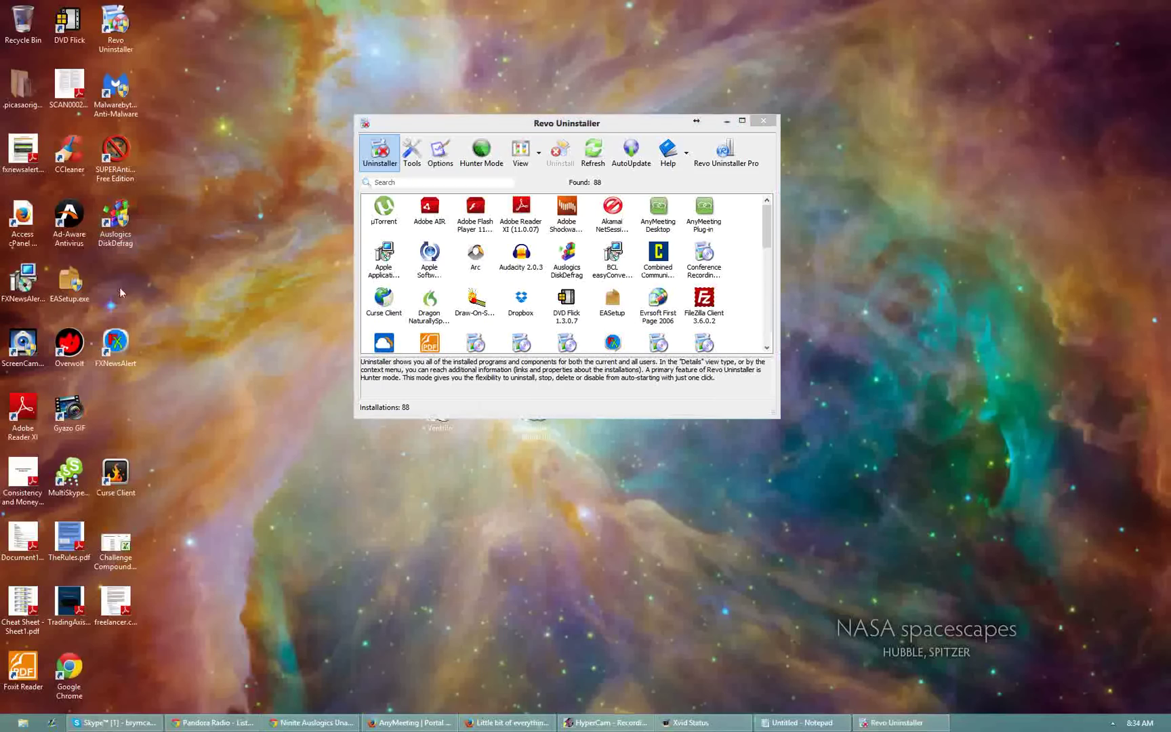
pyautogui.click(689, 185)
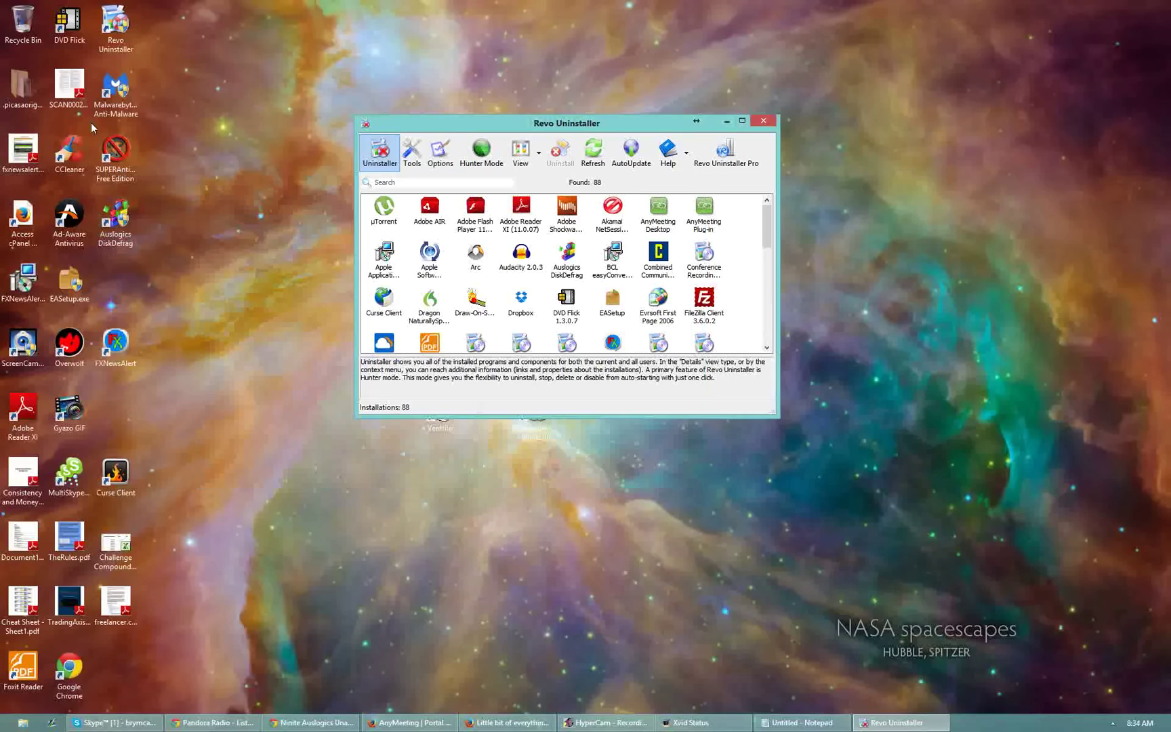
pyautogui.moveTo(75, 143); pyautogui.dragTo(121, 271)
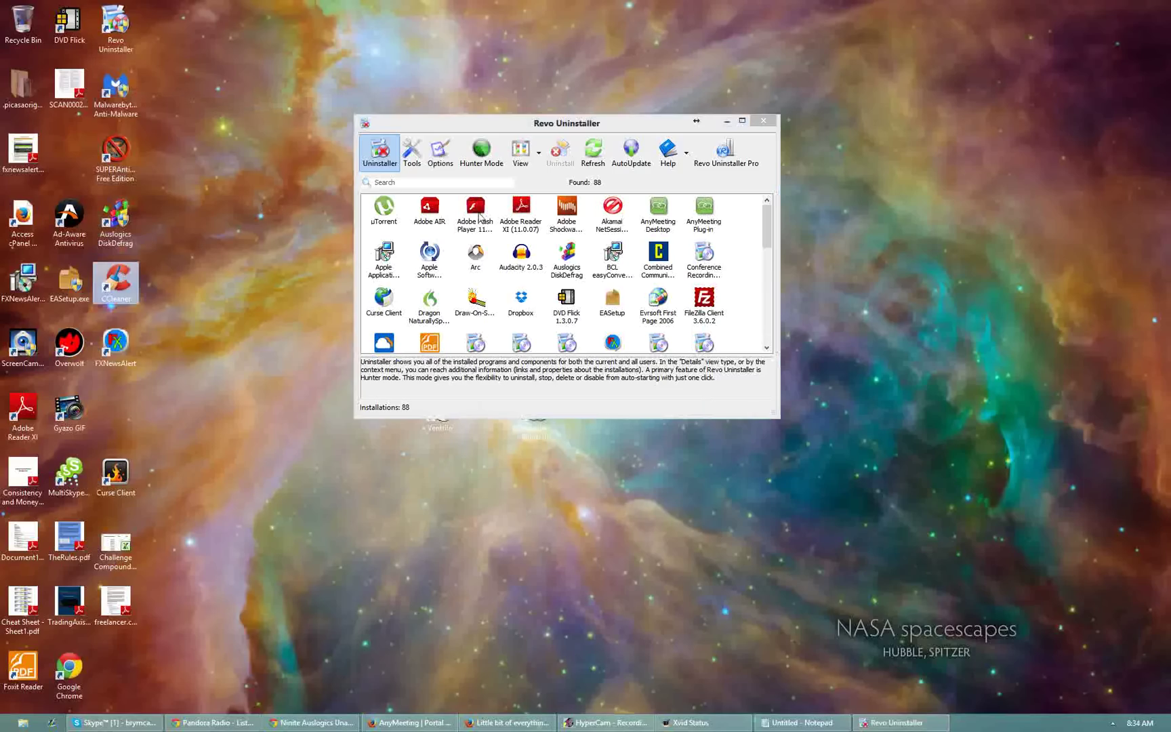
# - Find Malwarebytes Anti-Malware among the installed programs and start uninstalling it in Moderate mode
pyautogui.click(766, 349)
pyautogui.click(766, 348)
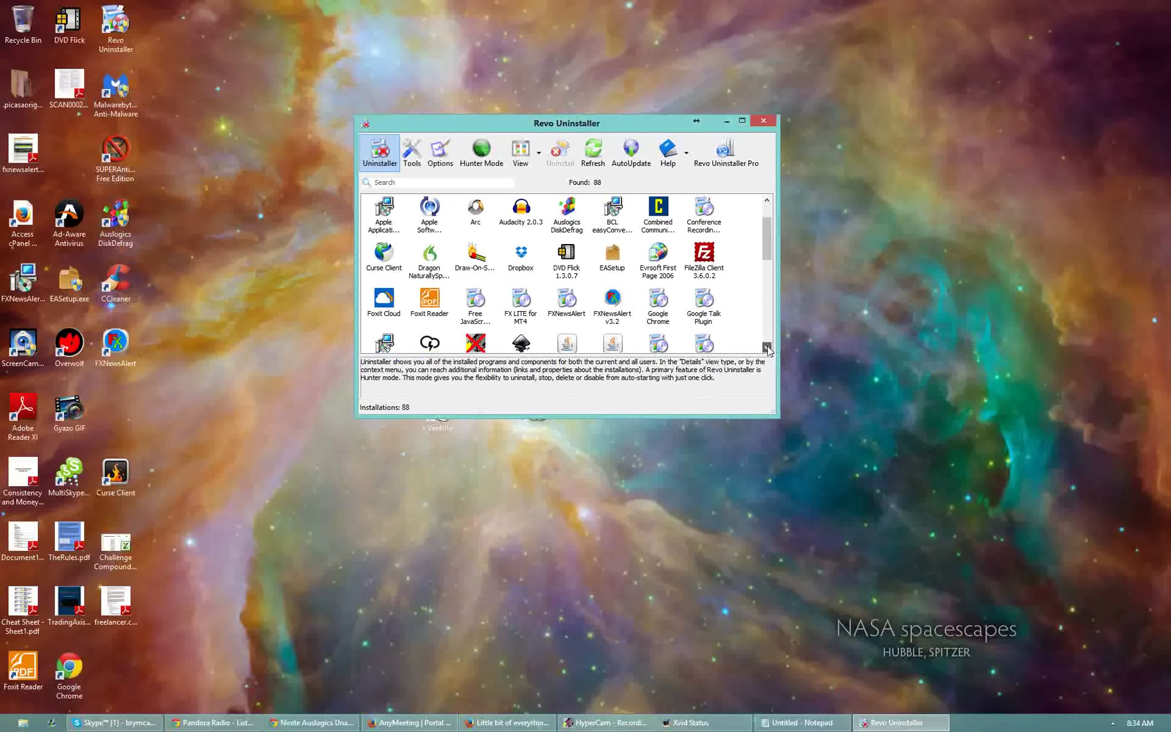
pyautogui.click(767, 349)
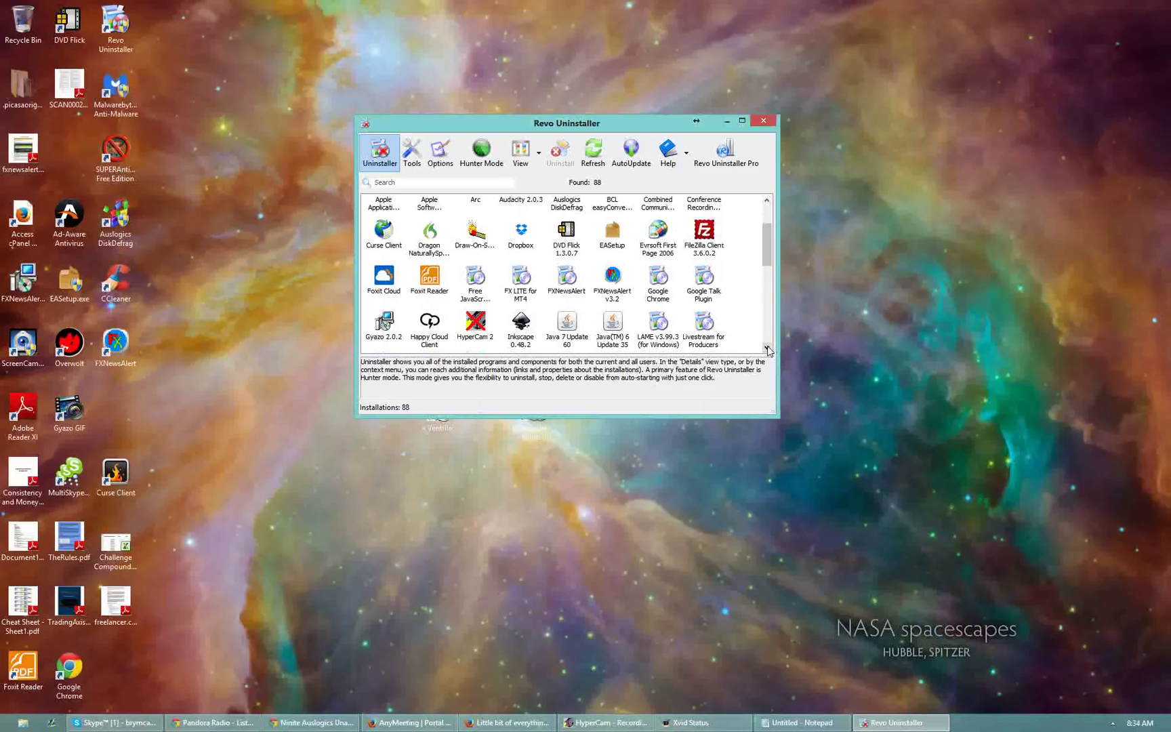
pyautogui.doubleClick(767, 349)
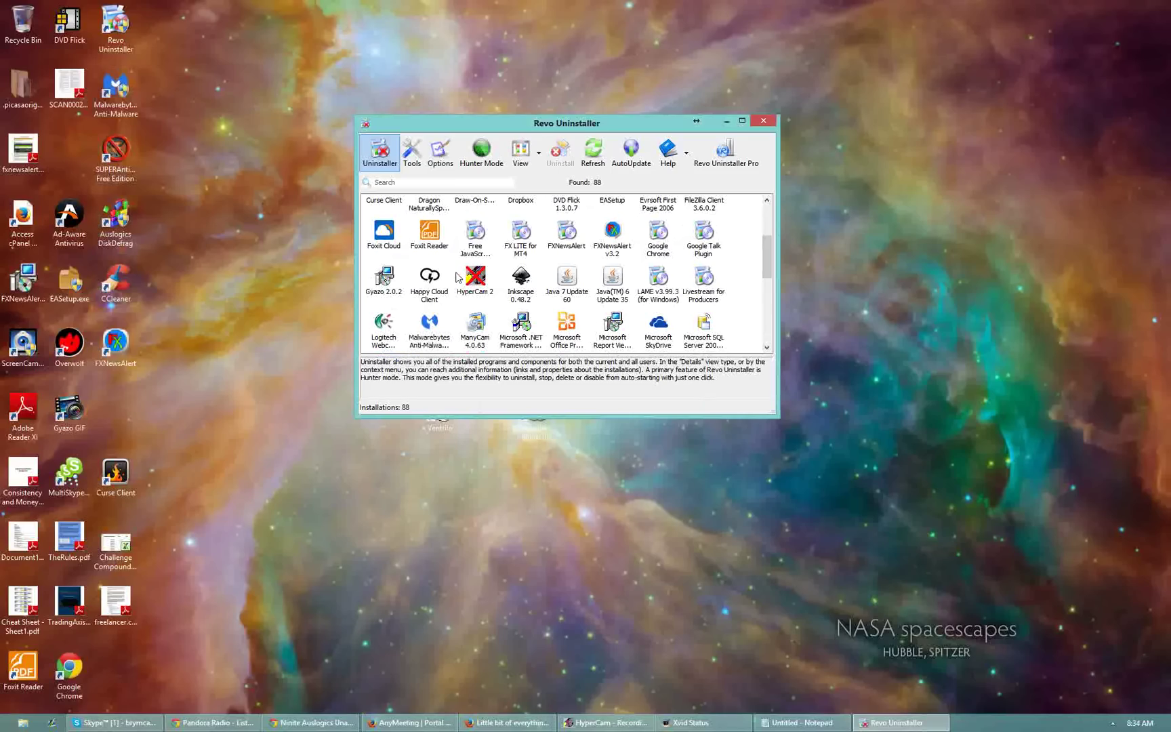
pyautogui.doubleClick(430, 320)
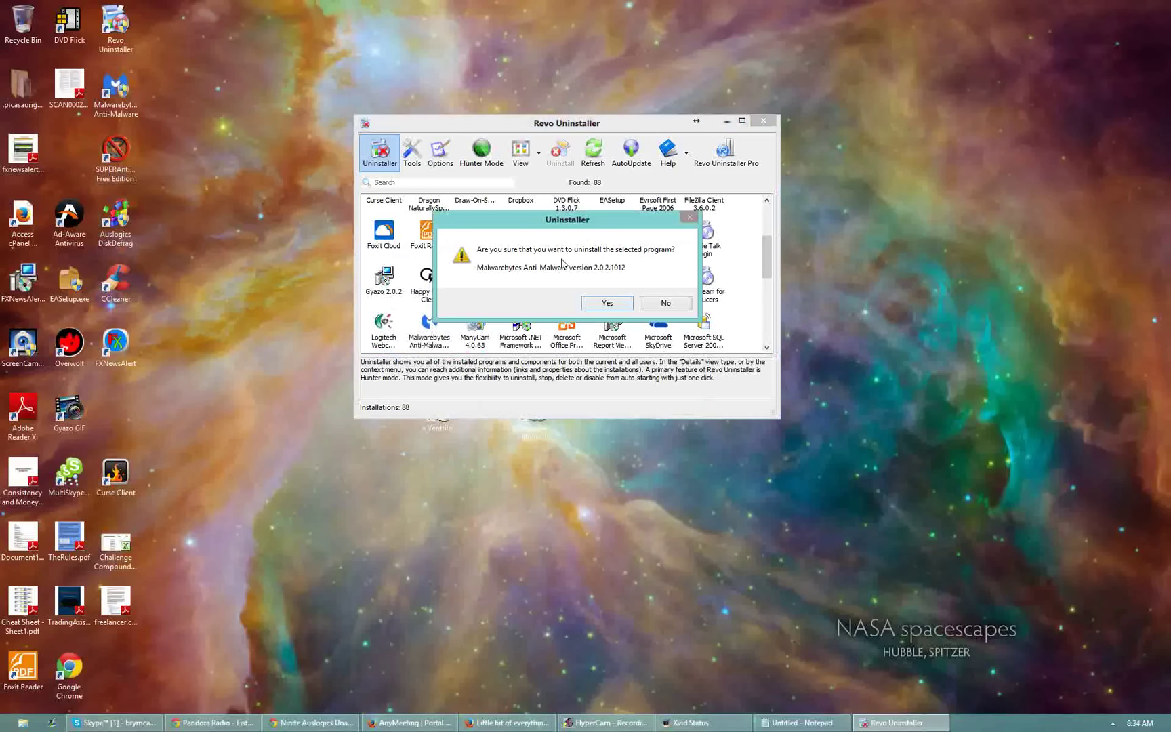
pyautogui.click(610, 304)
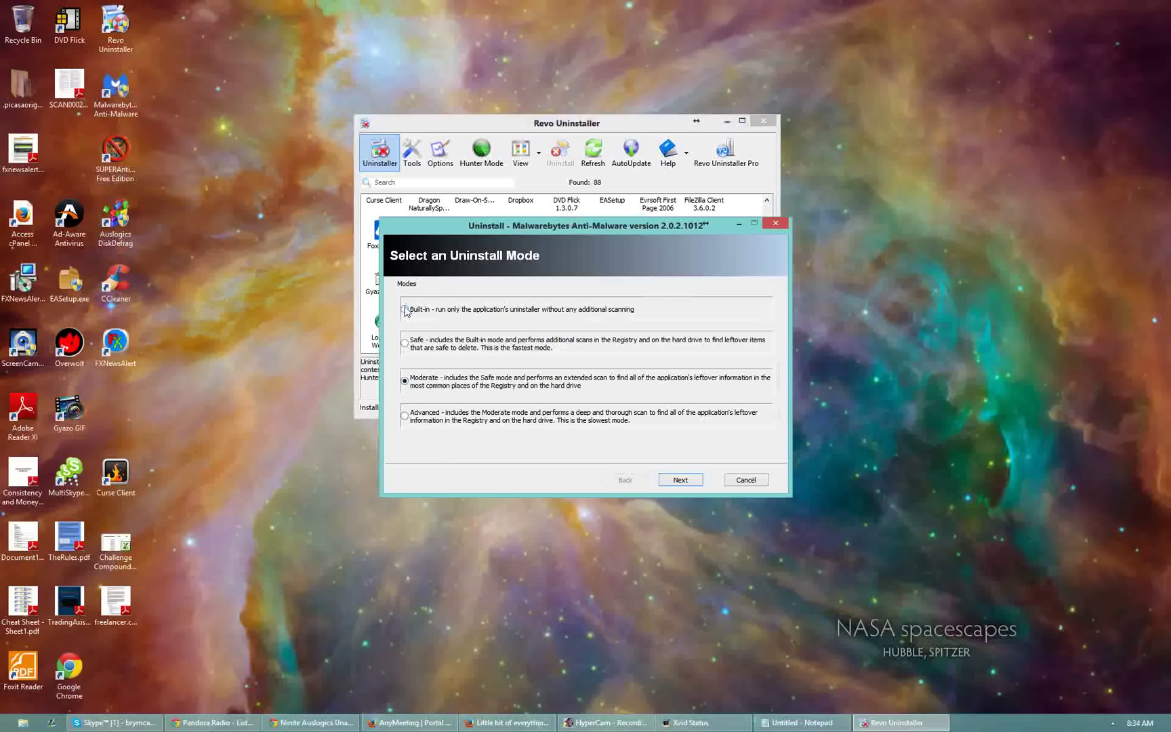
pyautogui.click(679, 482)
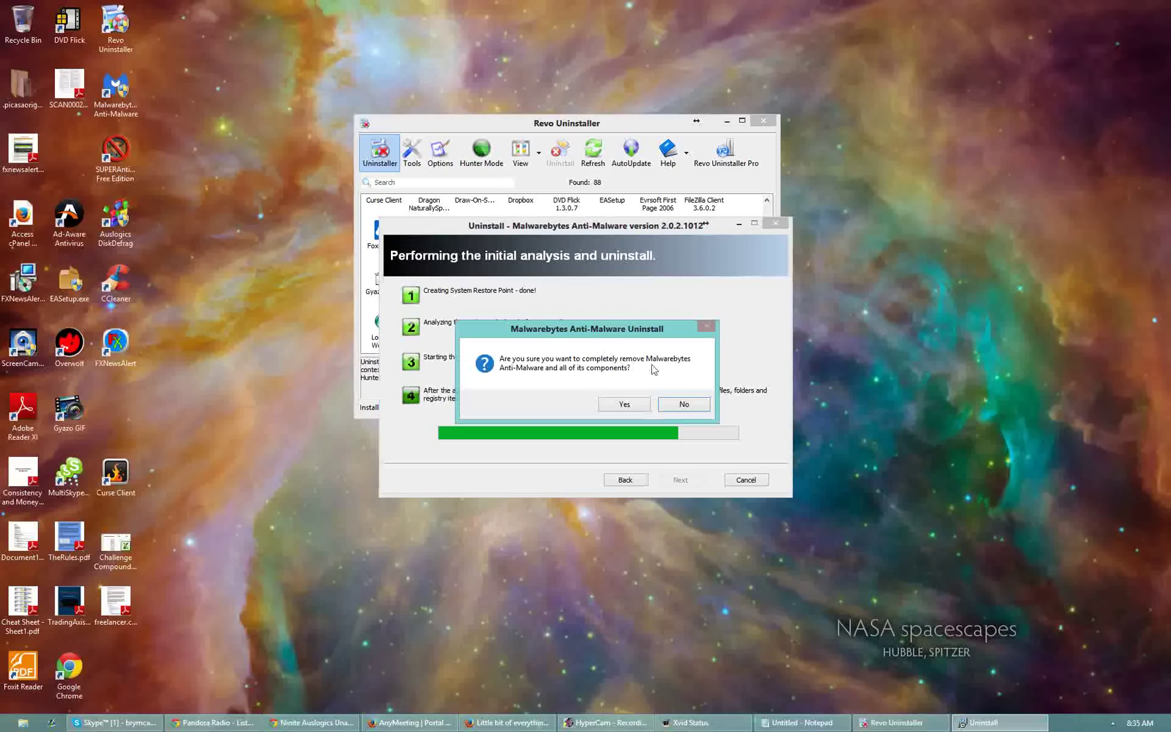
# - Confirm the complete removal of Malwarebytes Anti-Malware and start the scan for its leftover files, folders and registry items
pyautogui.click(624, 404)
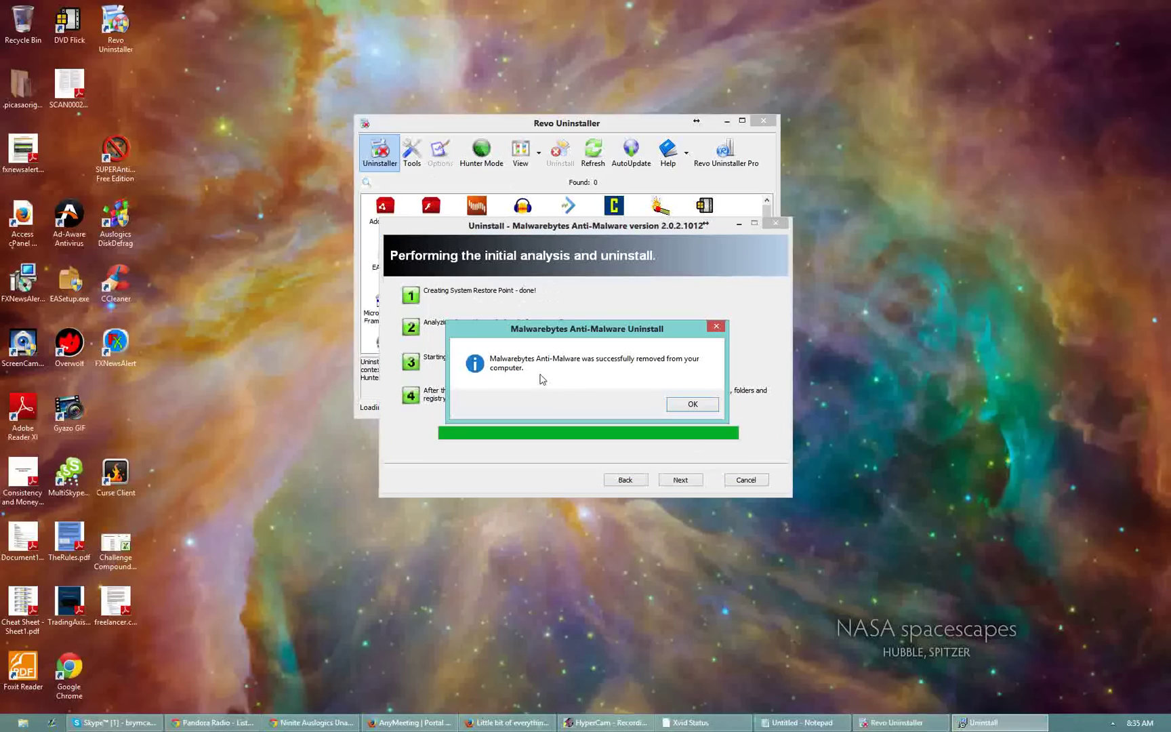
pyautogui.click(693, 405)
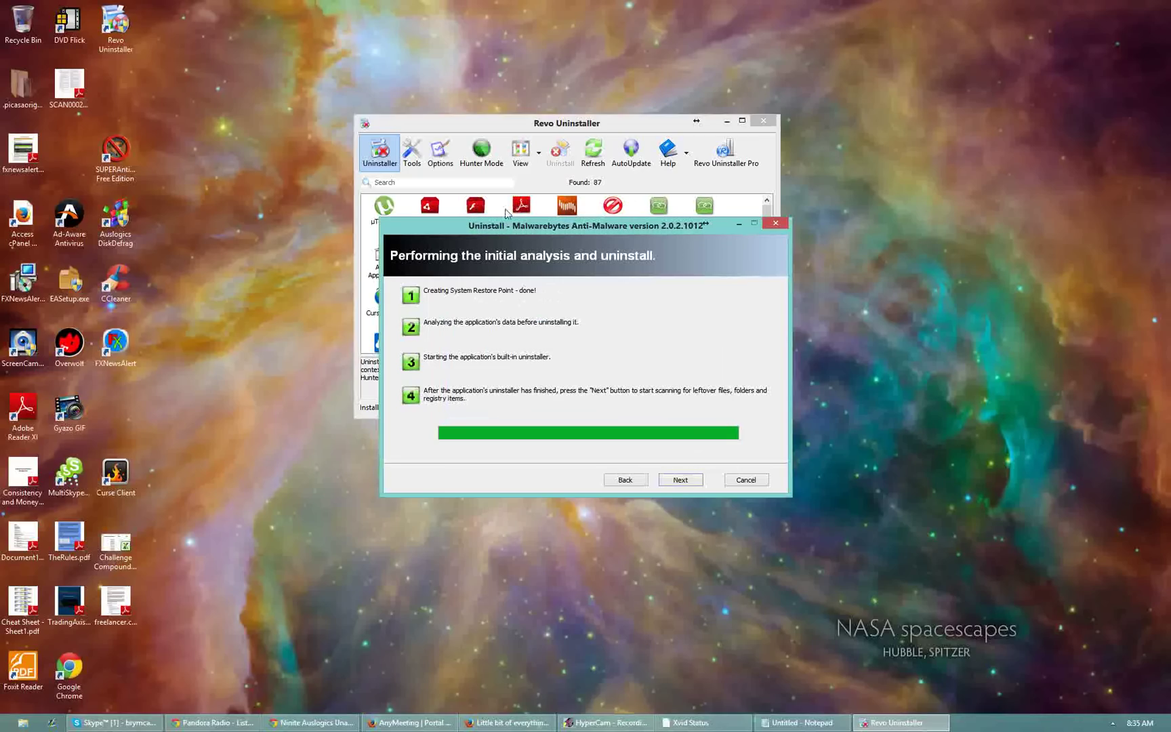
pyautogui.click(681, 480)
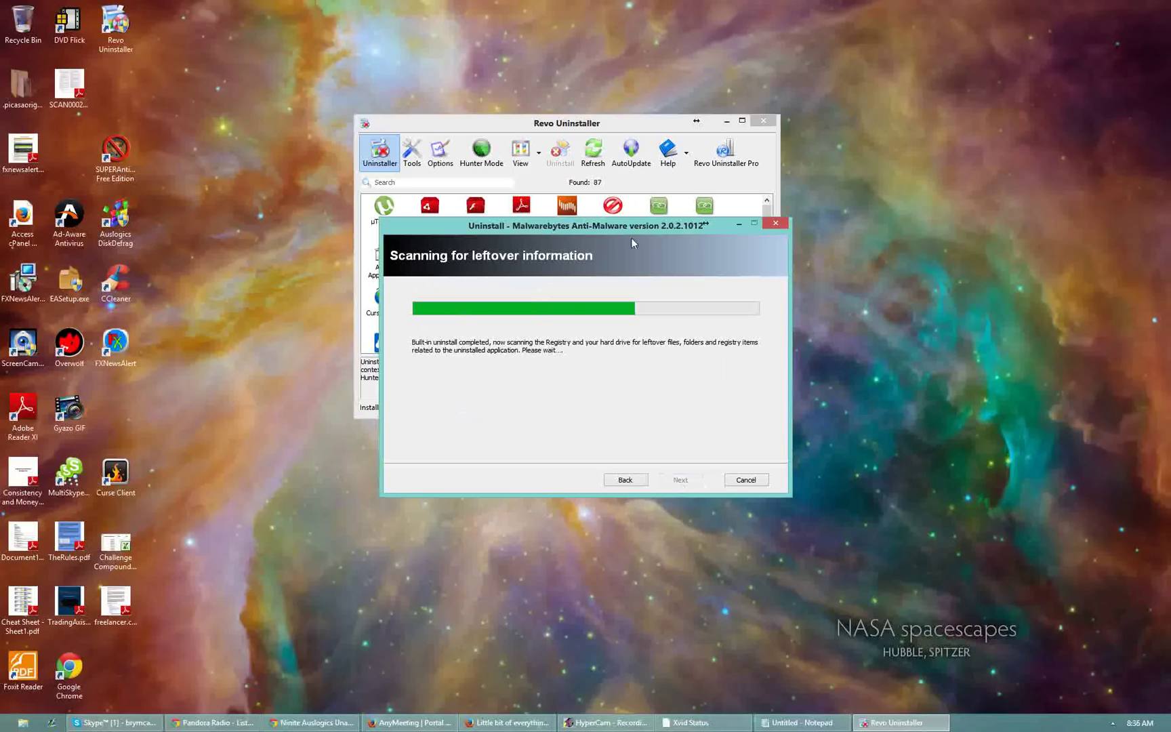
# - Complete the Malwarebytes Anti-Malware leftover scan and finish its uninstall wizard
pyautogui.moveTo(535, 225); pyautogui.dragTo(550, 316)
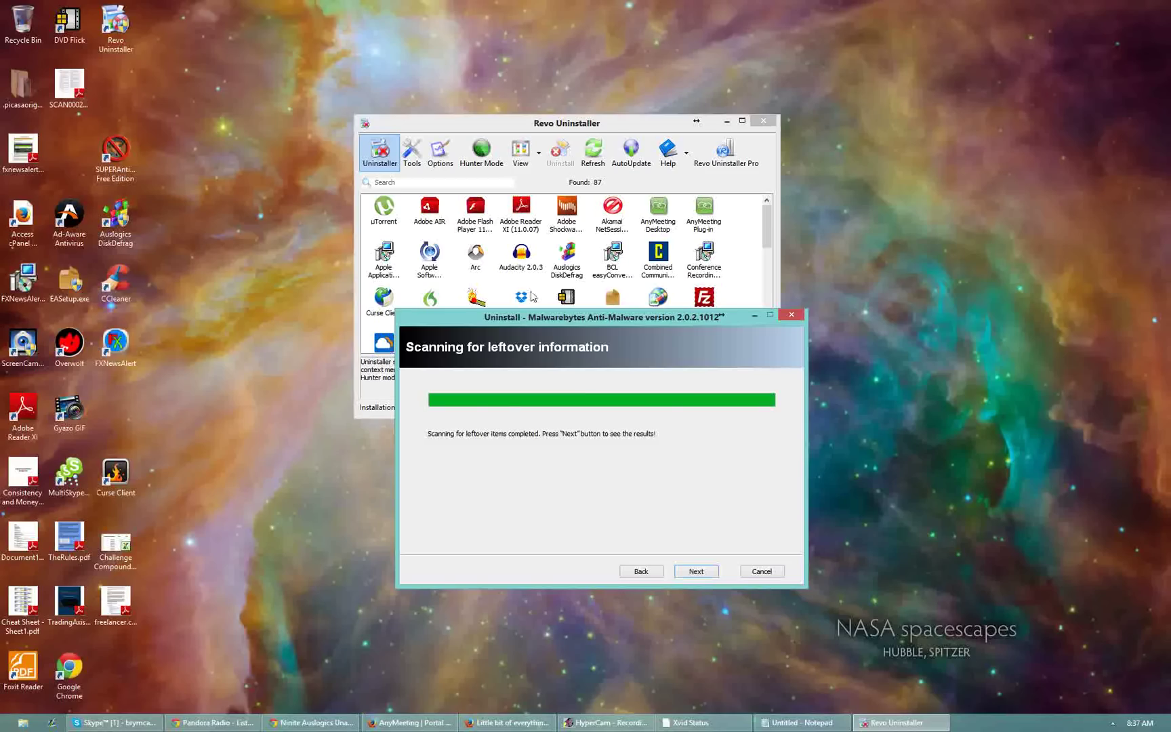
pyautogui.click(701, 574)
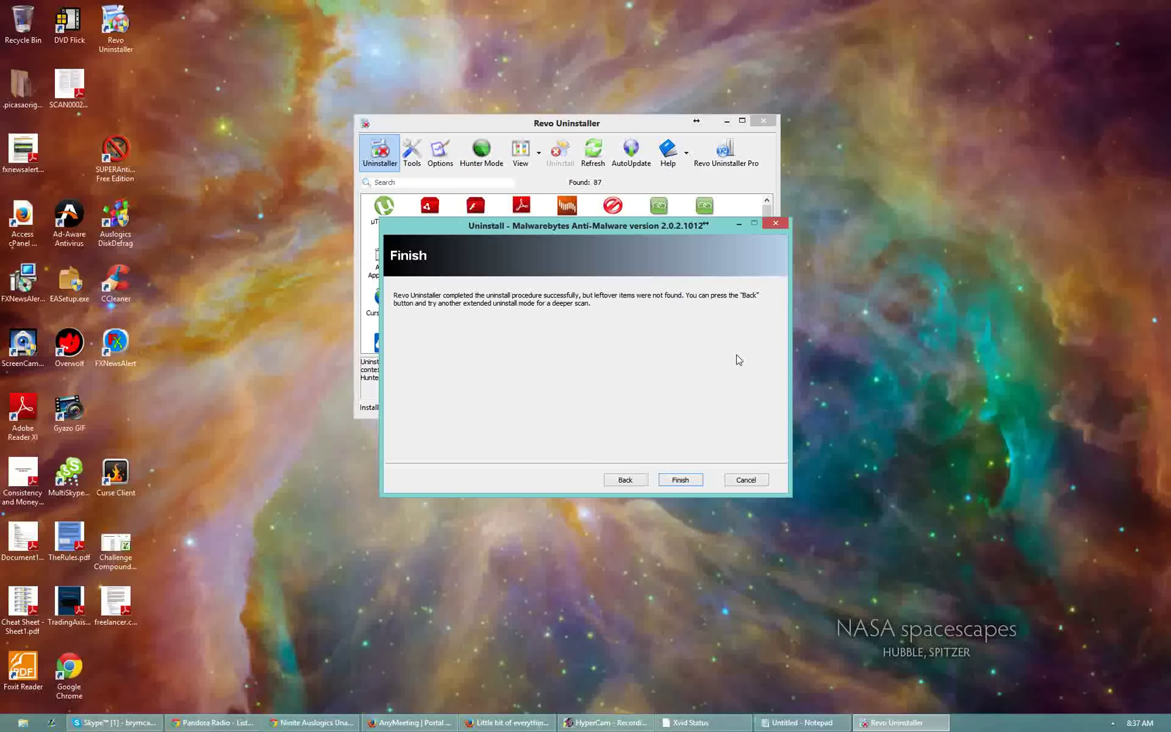
pyautogui.click(692, 480)
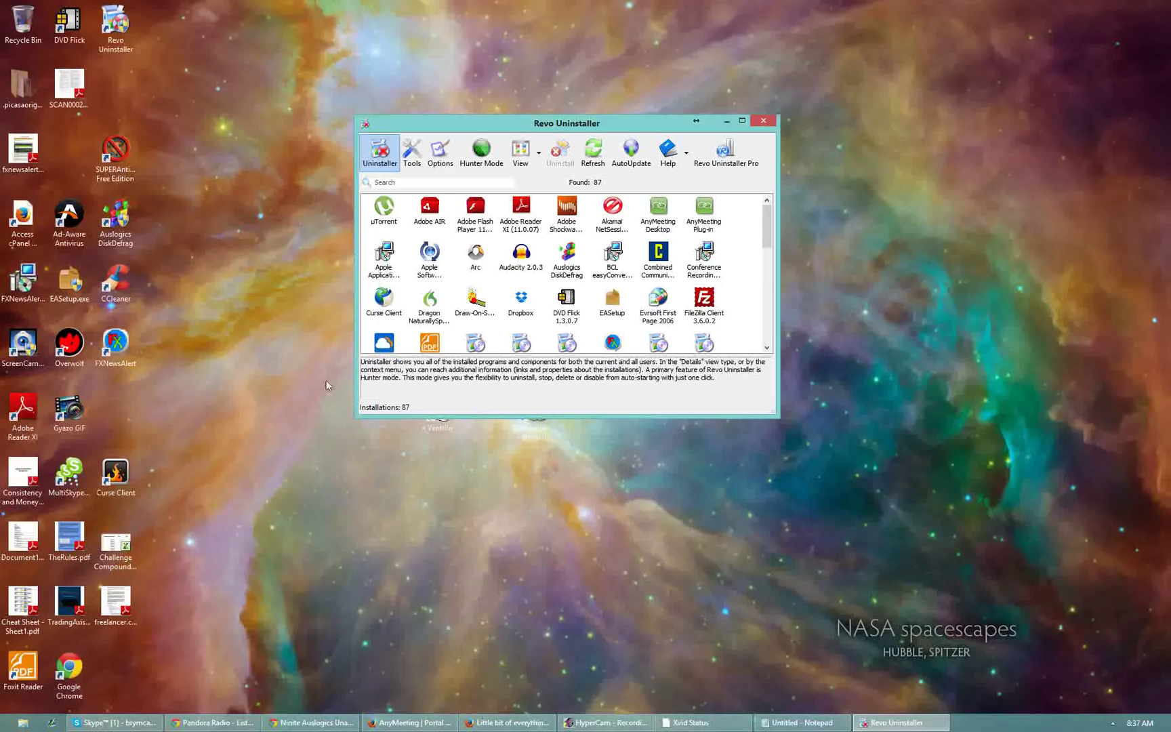
# - Launch Ventrilo with permission to change the computer, arranging its window and Revo Uninstaller's so they do not overlap
pyautogui.moveTo(646, 123); pyautogui.dragTo(888, 134)
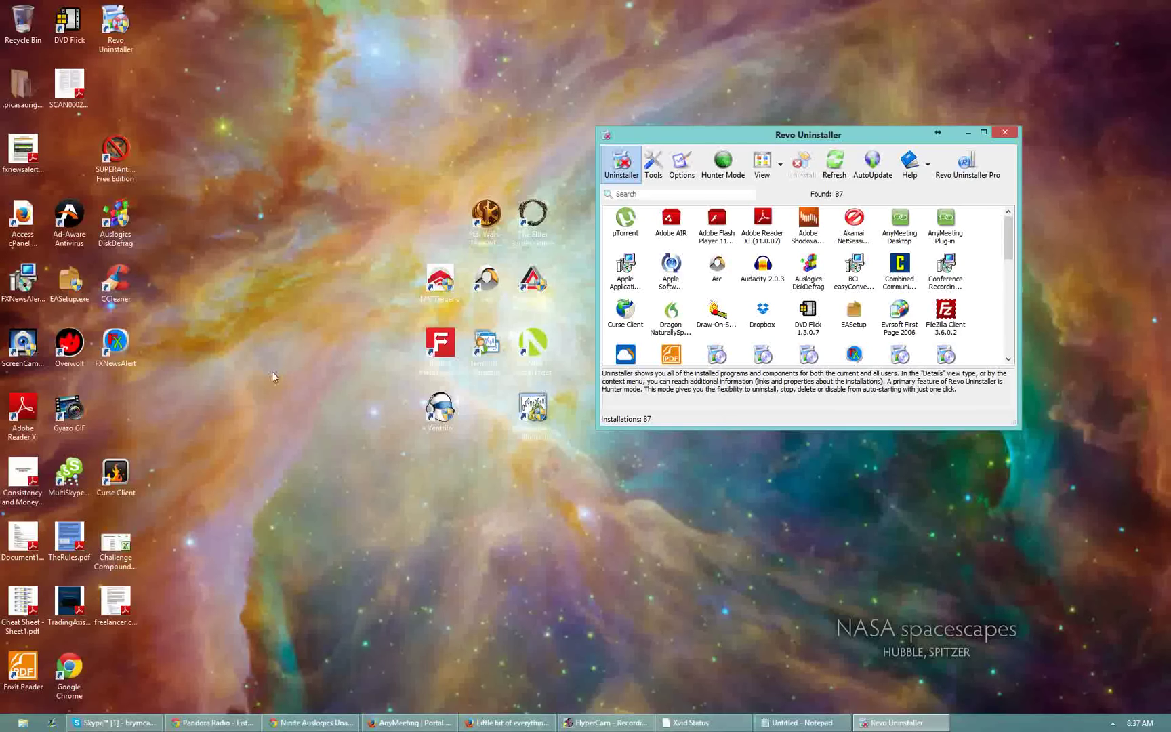
pyautogui.click(445, 408)
pyautogui.doubleClick(442, 410)
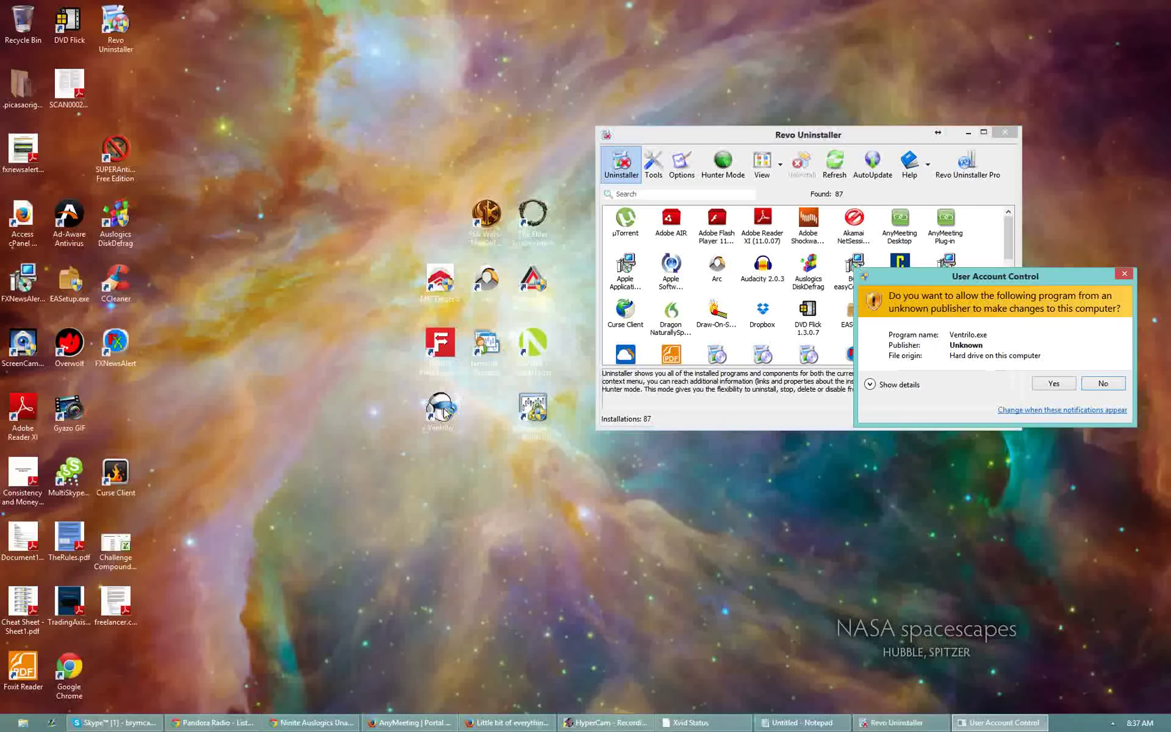
pyautogui.click(1051, 383)
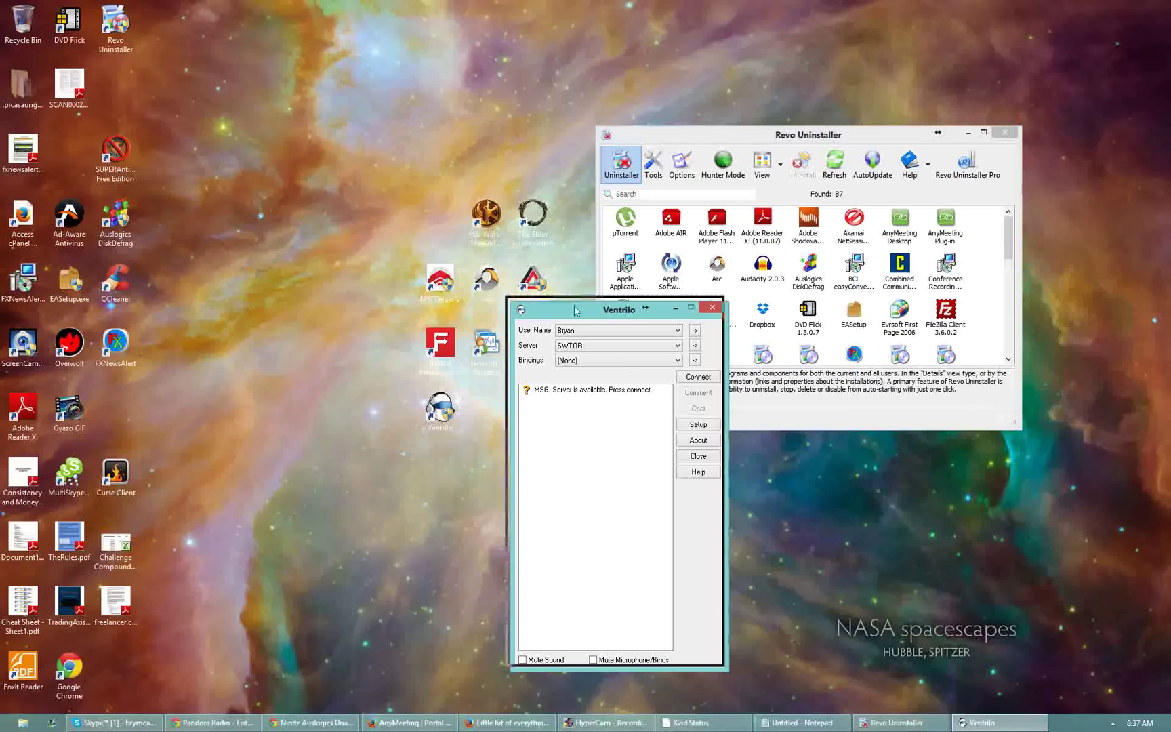
pyautogui.moveTo(578, 310); pyautogui.dragTo(296, 104)
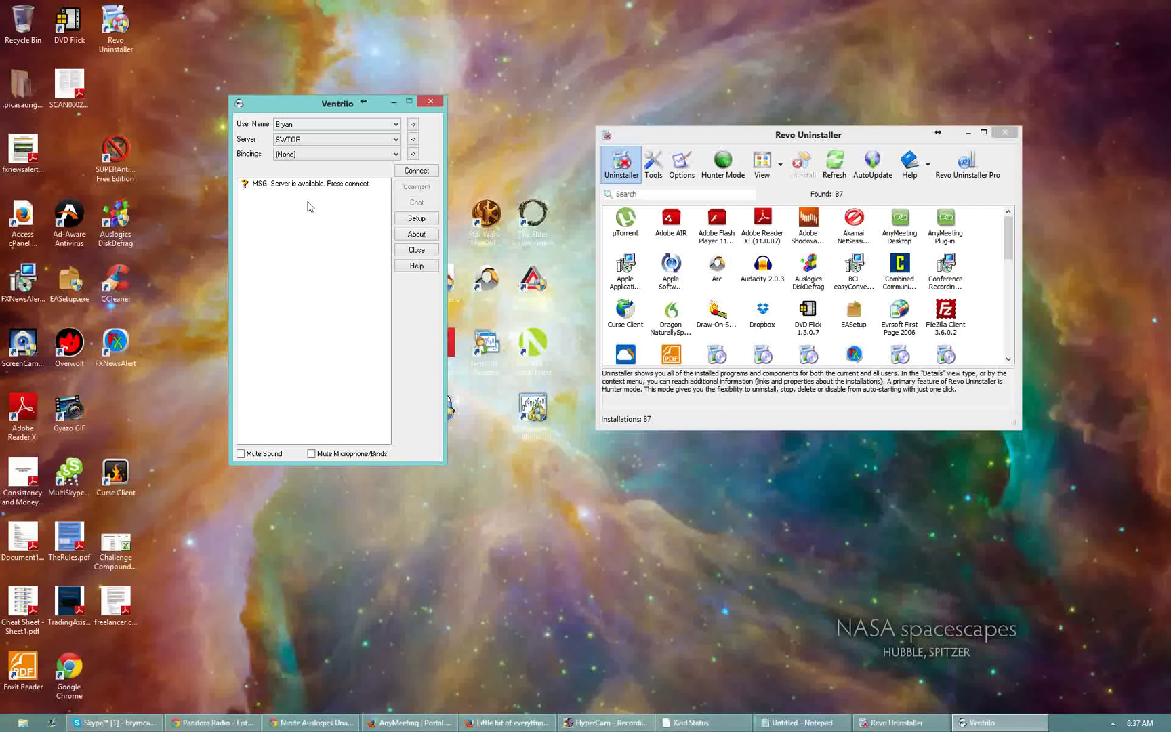
# - Try to uninstall Ventrilo by targeting its window in Revo Uninstaller's Hunter Mode, and close Ventrilo
pyautogui.click(722, 164)
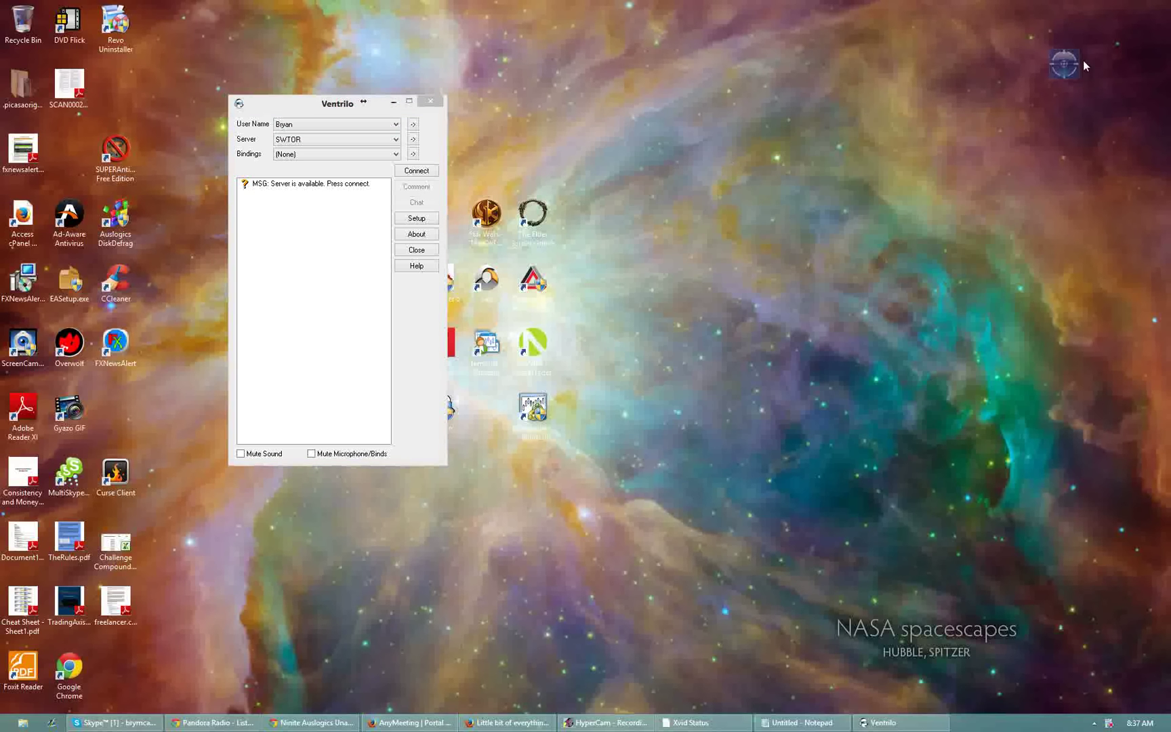
pyautogui.moveTo(1066, 63); pyautogui.dragTo(311, 249)
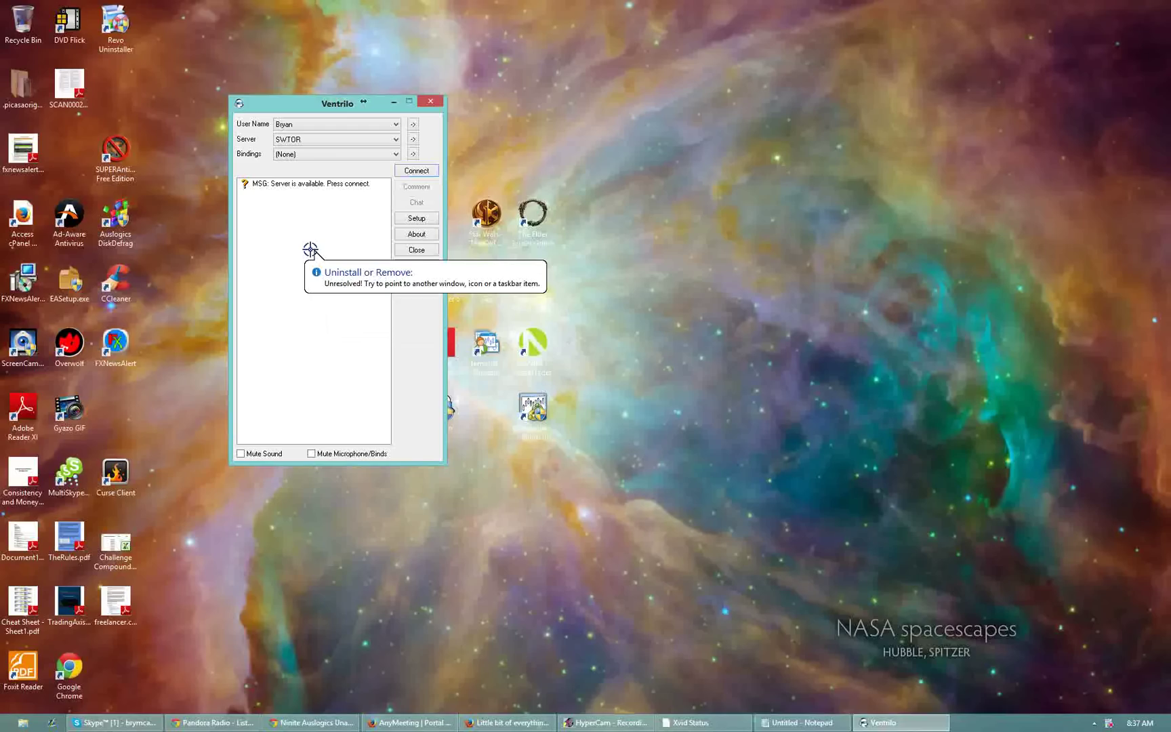
pyautogui.moveTo(310, 249); pyautogui.dragTo(305, 106)
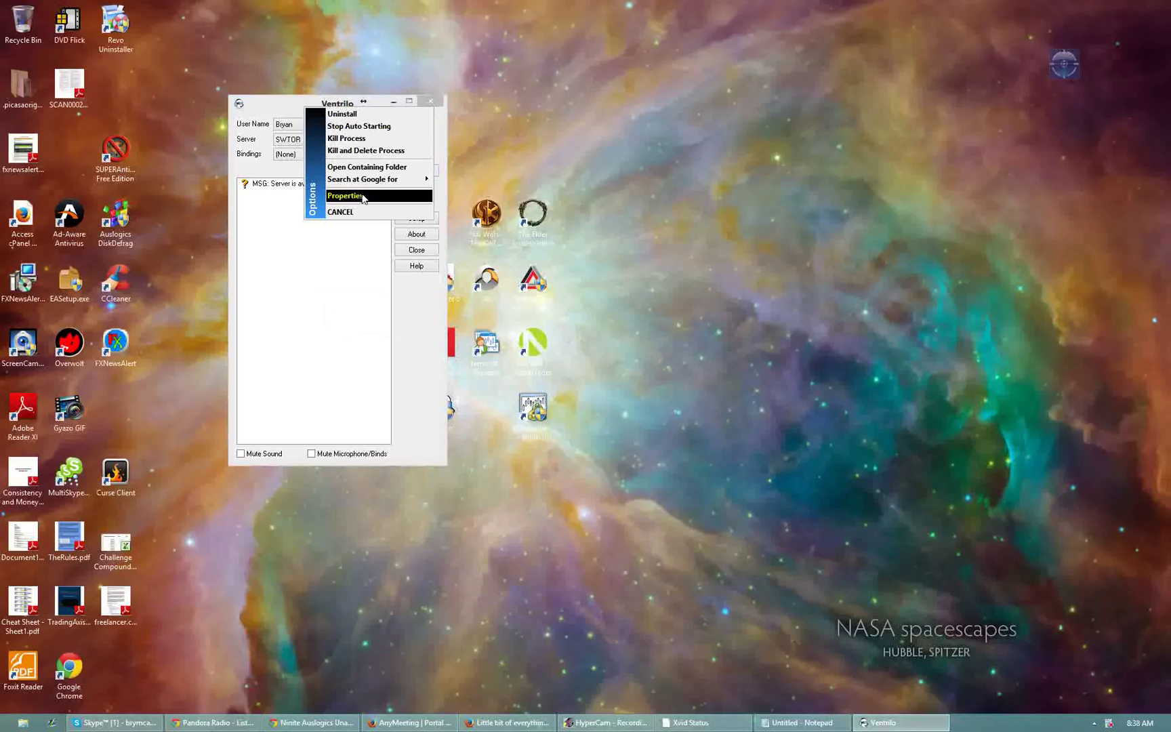
pyautogui.click(346, 116)
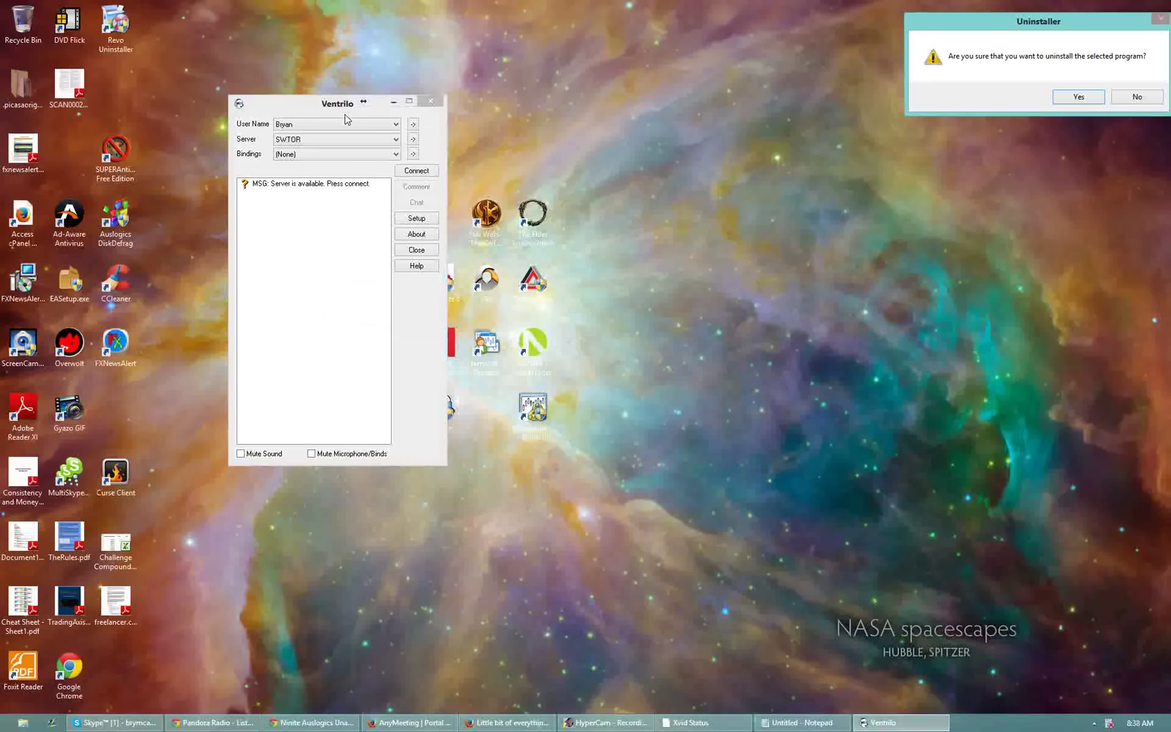
pyautogui.click(1077, 97)
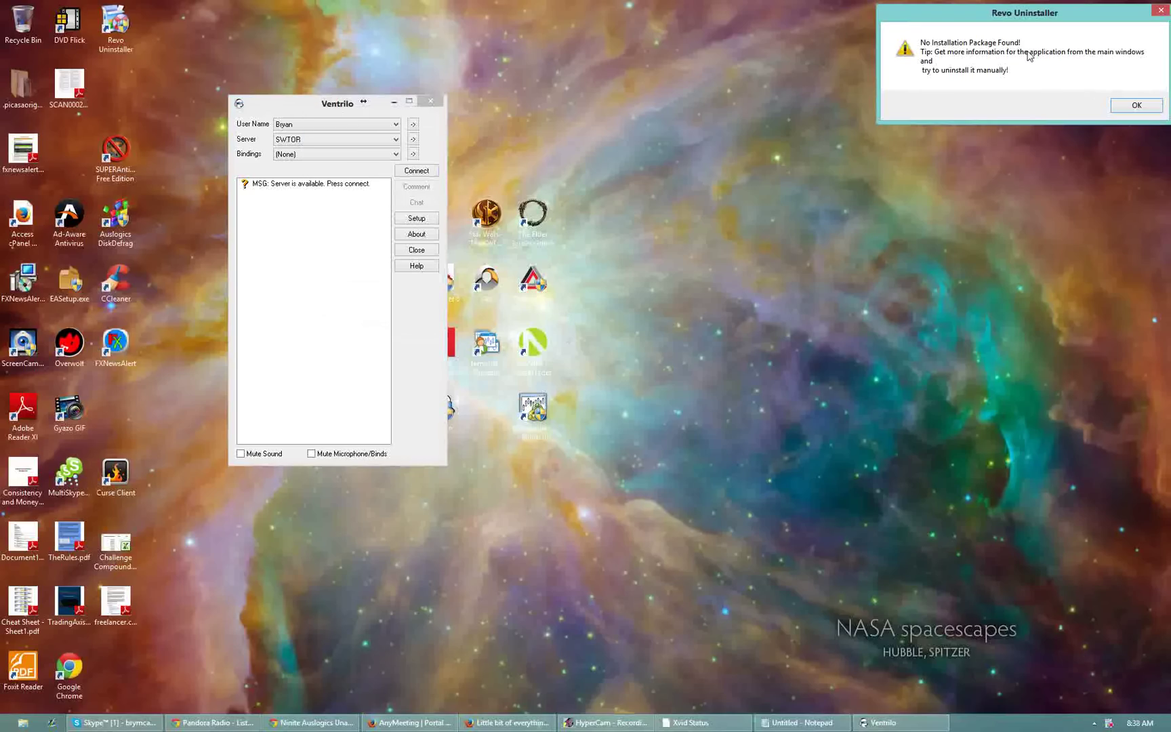
pyautogui.click(1129, 105)
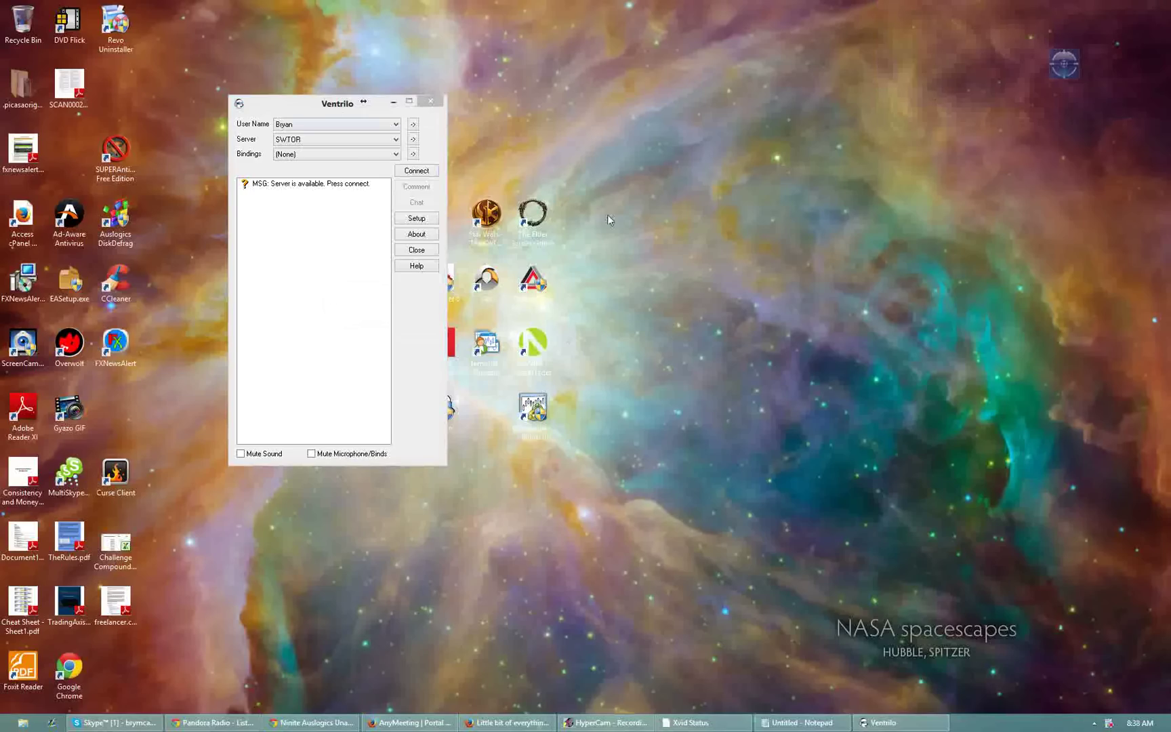
pyautogui.moveTo(287, 105); pyautogui.dragTo(749, 105)
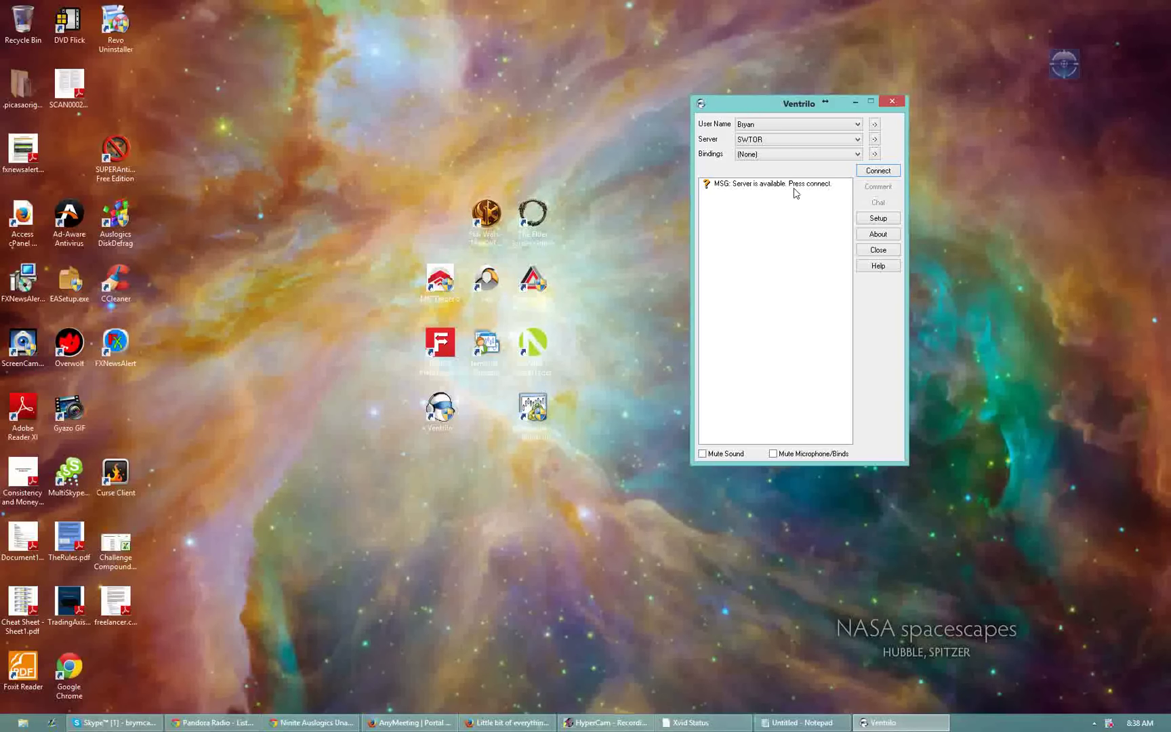
pyautogui.click(892, 101)
# - Open SUPERAntiSpyware Free Edition and try to uninstall it by targeting its window in Hunter Mode
pyautogui.doubleClick(115, 152)
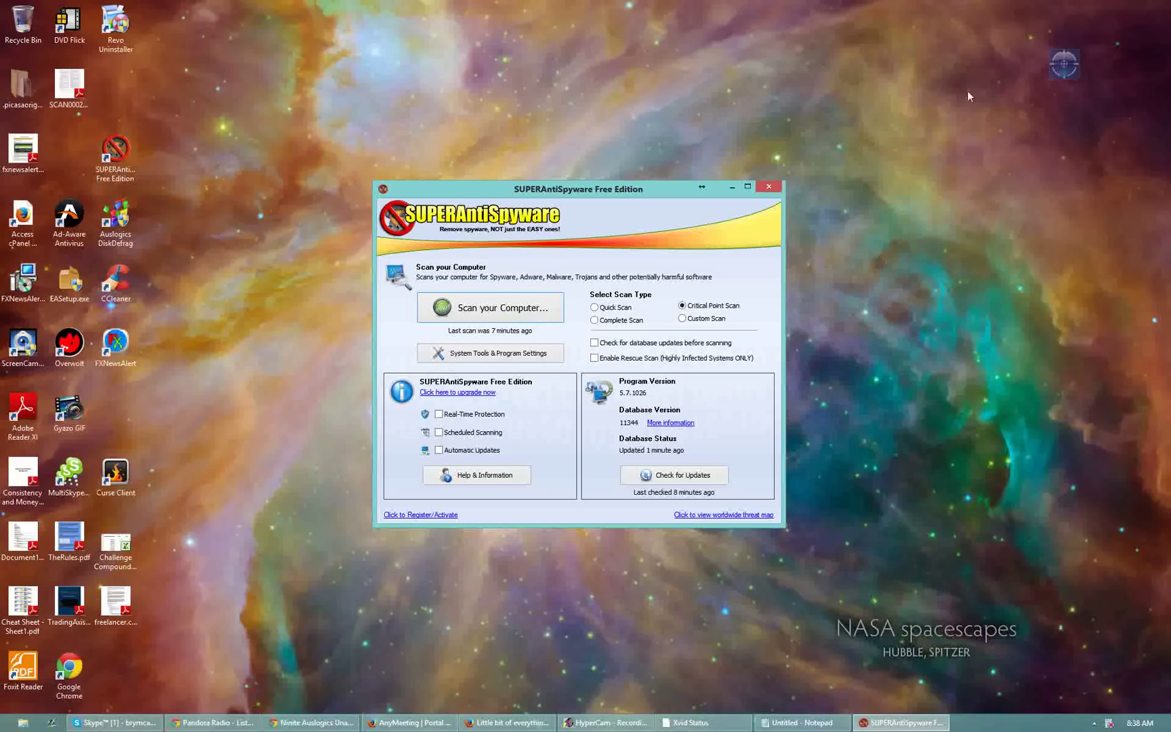
pyautogui.moveTo(1067, 64); pyautogui.dragTo(592, 203)
pyautogui.click(628, 206)
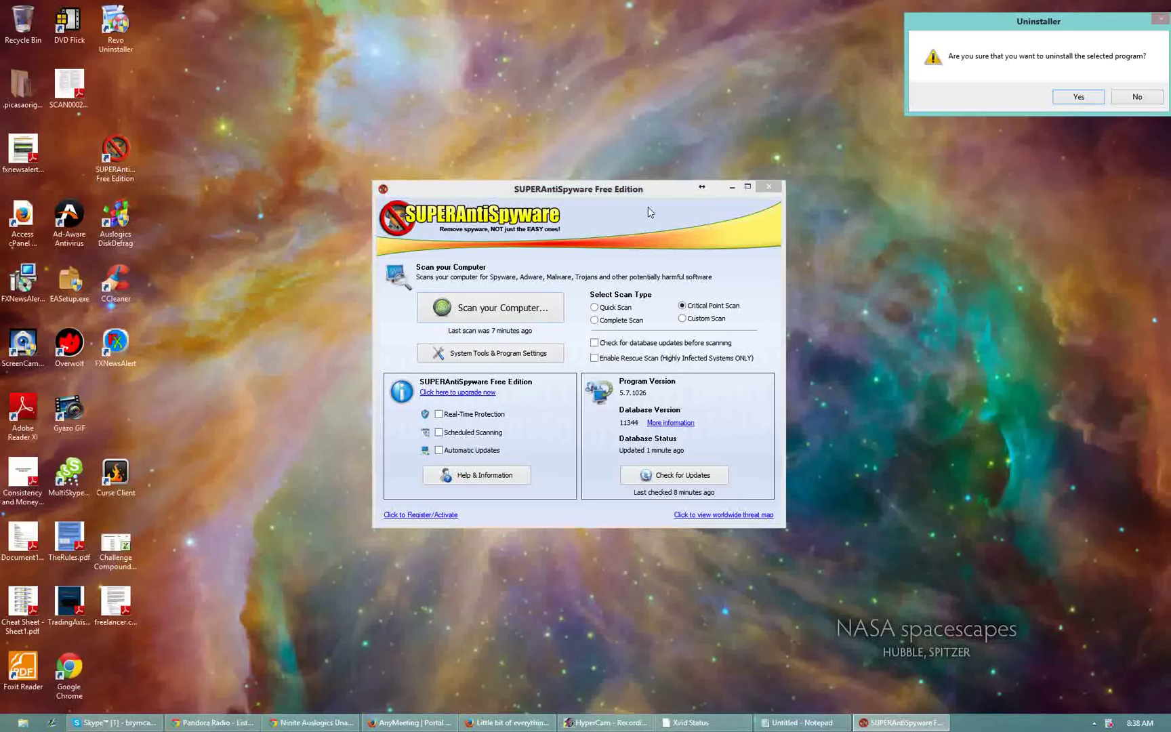
pyautogui.click(1082, 100)
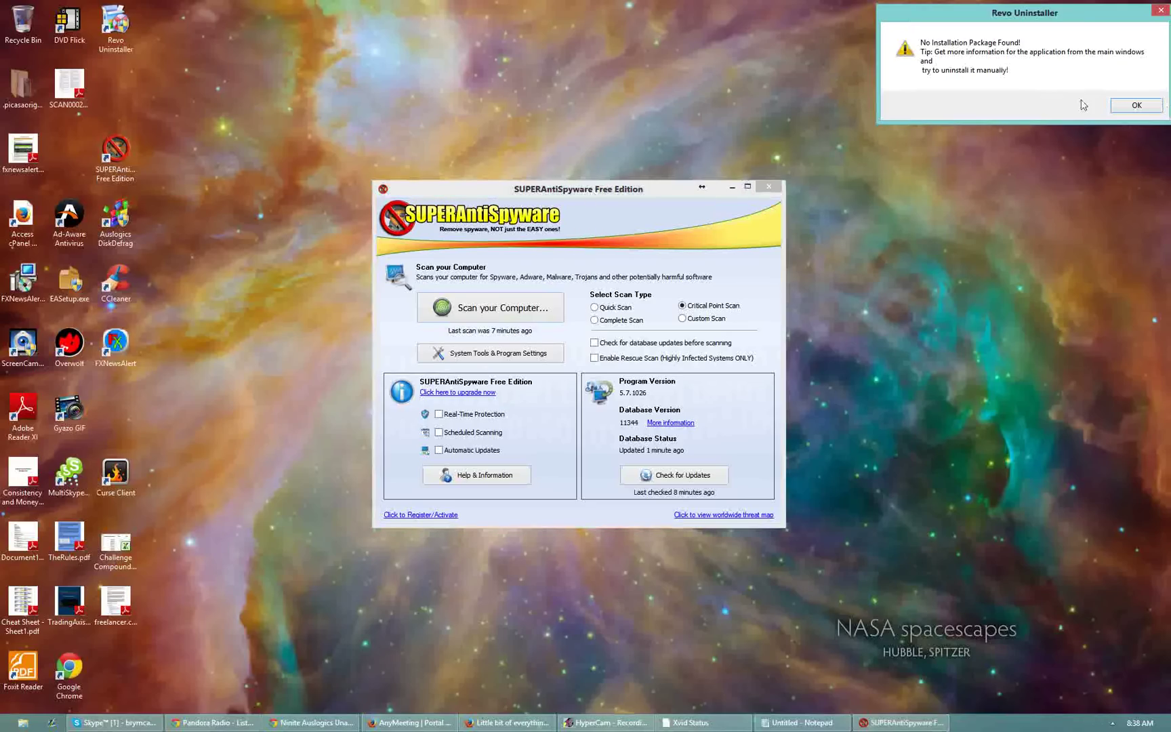
pyautogui.click(1138, 105)
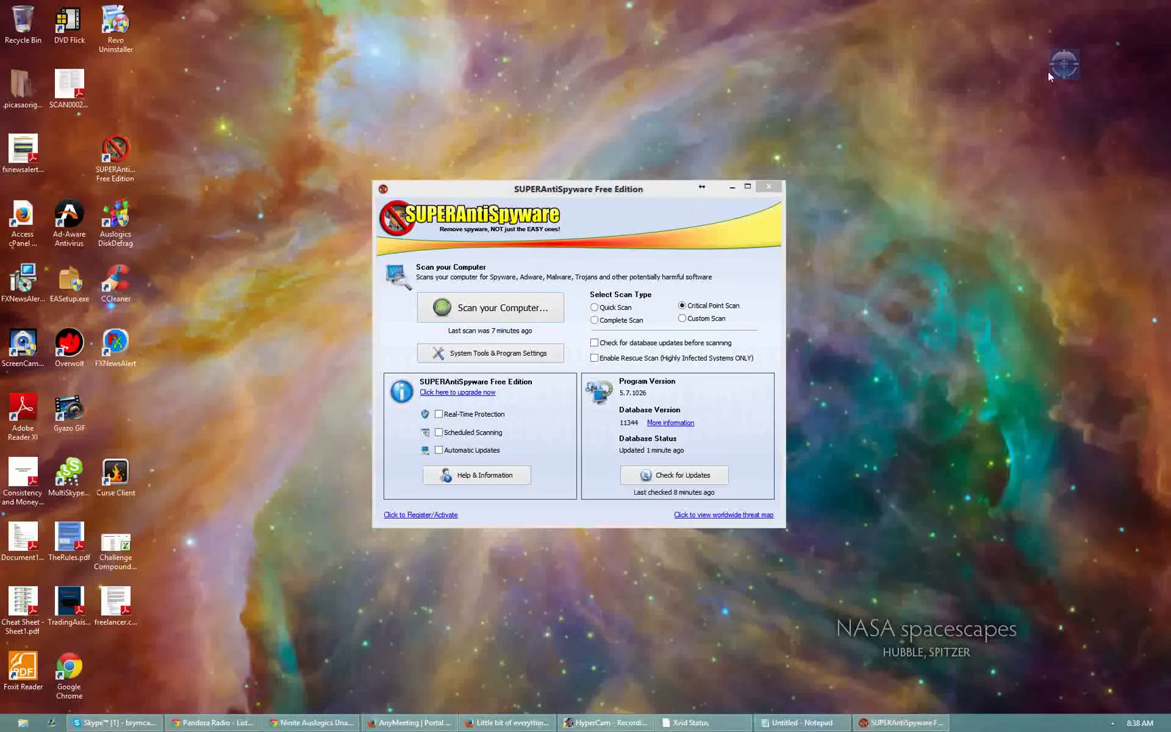
# - Bring up the Hunter Mode options for the SUPERAntiSpyware window again, and close SUPERAntiSpyware
pyautogui.rightClick(692, 196)
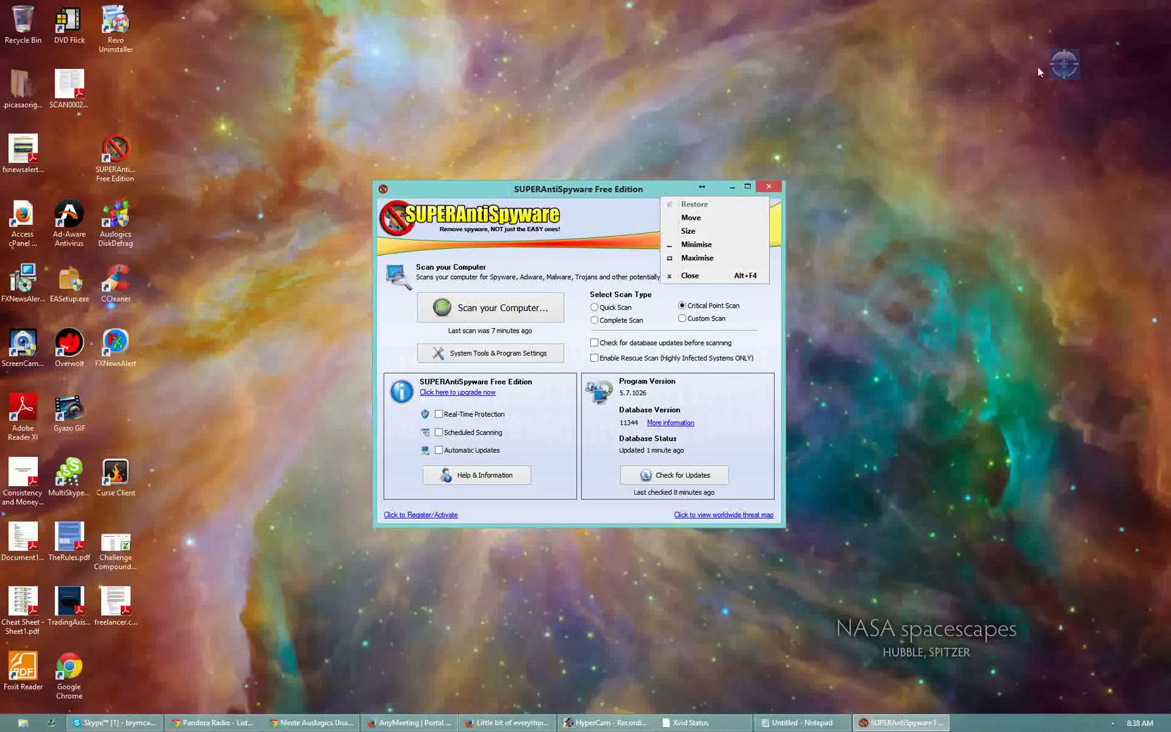
pyautogui.moveTo(1064, 63); pyautogui.dragTo(692, 198)
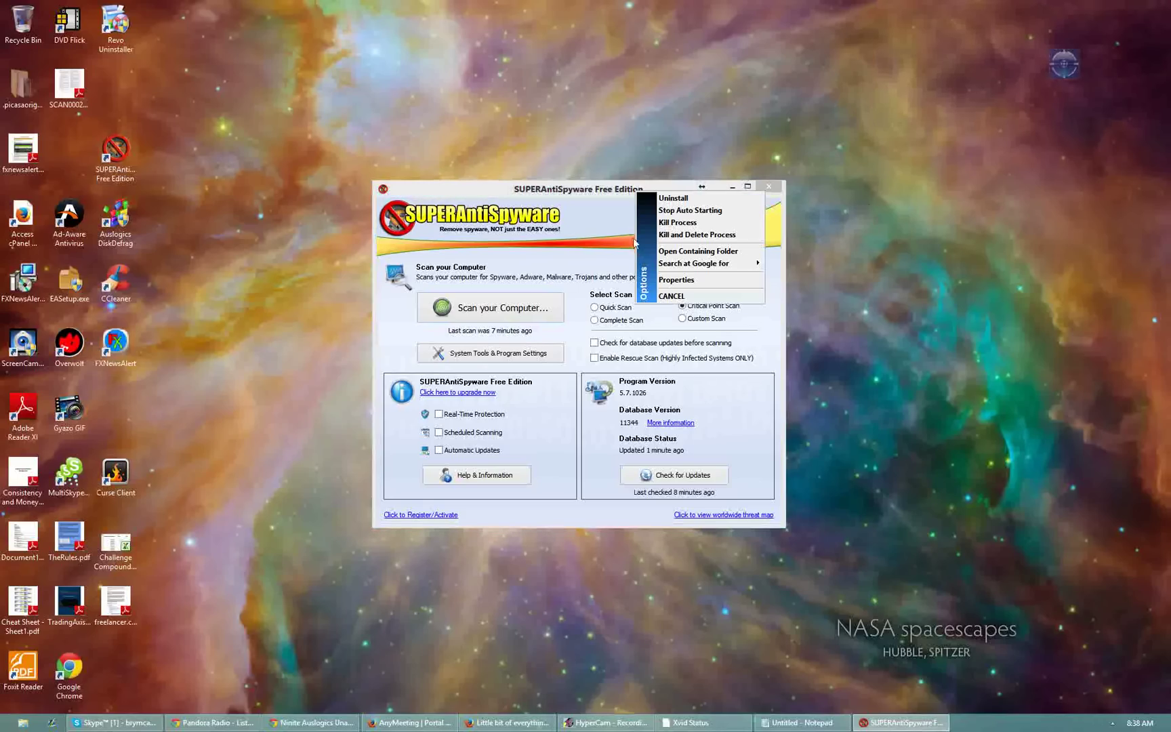
pyautogui.click(692, 251)
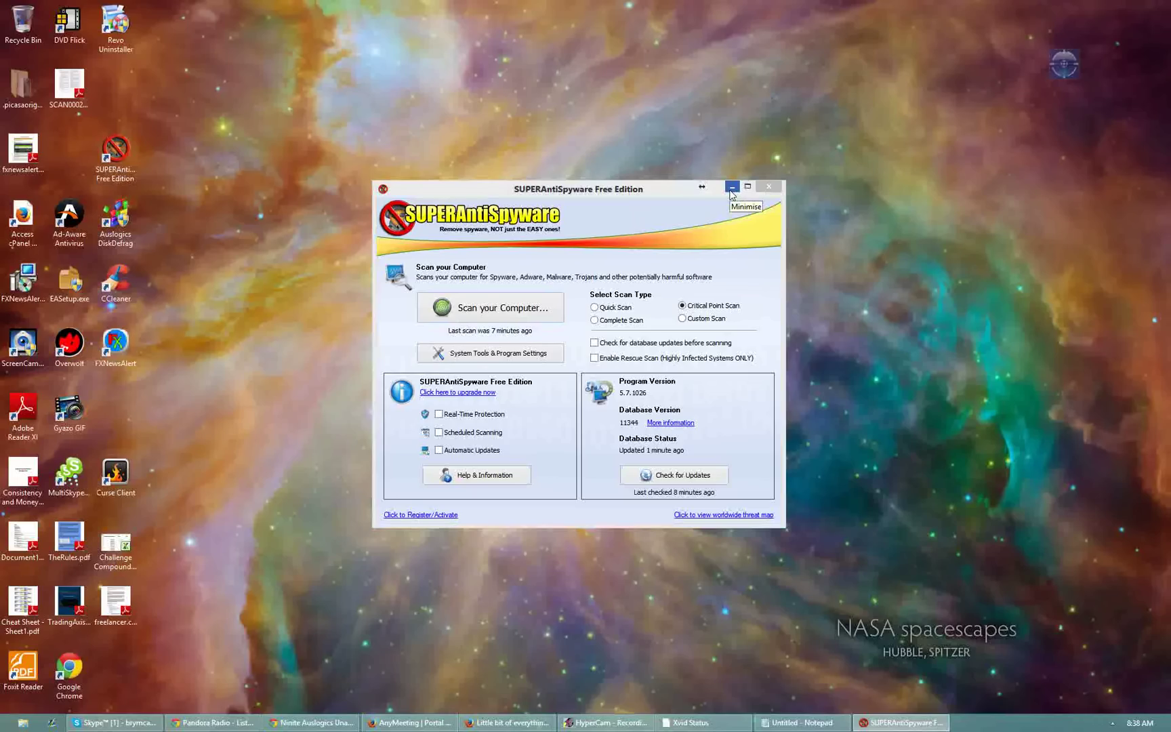
pyautogui.click(770, 191)
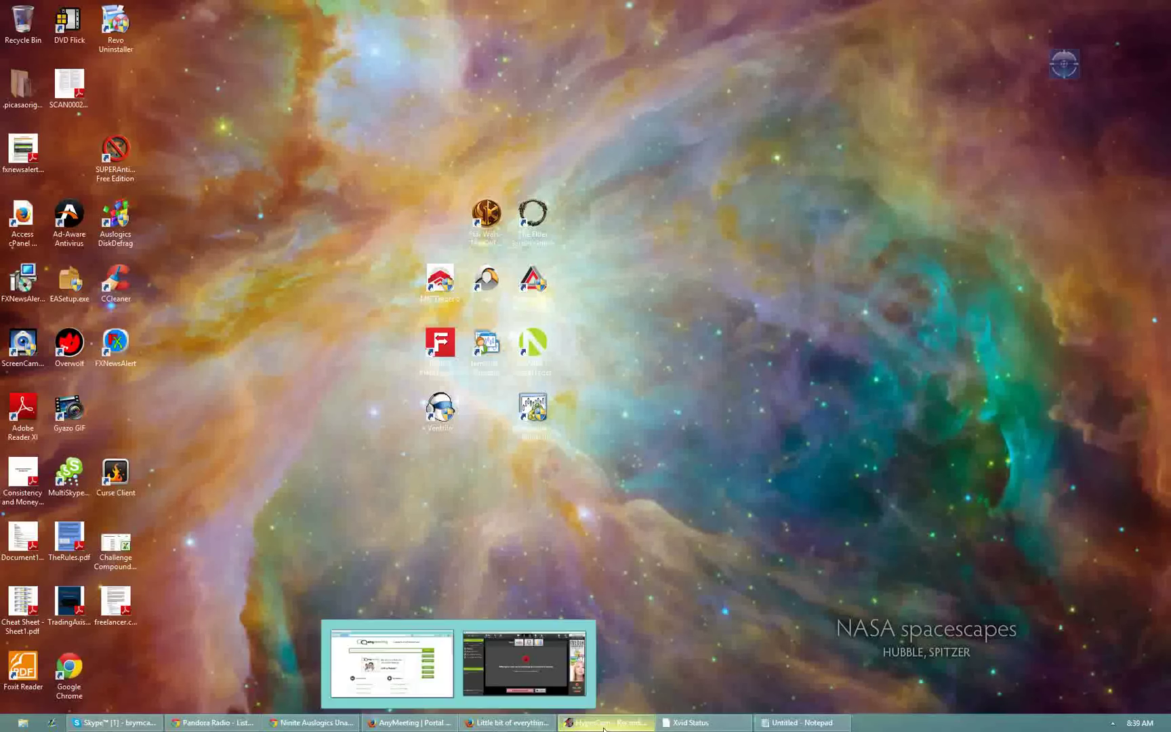
# - Return from Hunter Mode to Revo Uninstaller's main window and close the program
pyautogui.moveTo(1062, 61); pyautogui.dragTo(1067, 68)
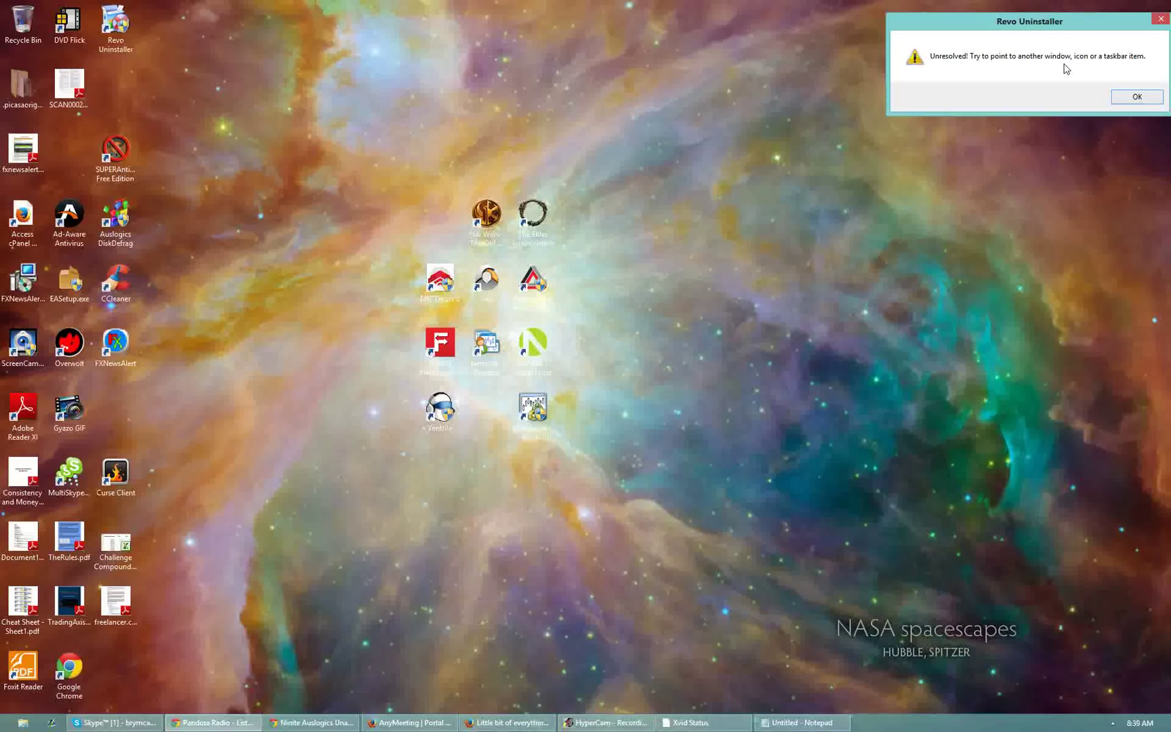
pyautogui.click(1134, 97)
pyautogui.rightClick(1065, 58)
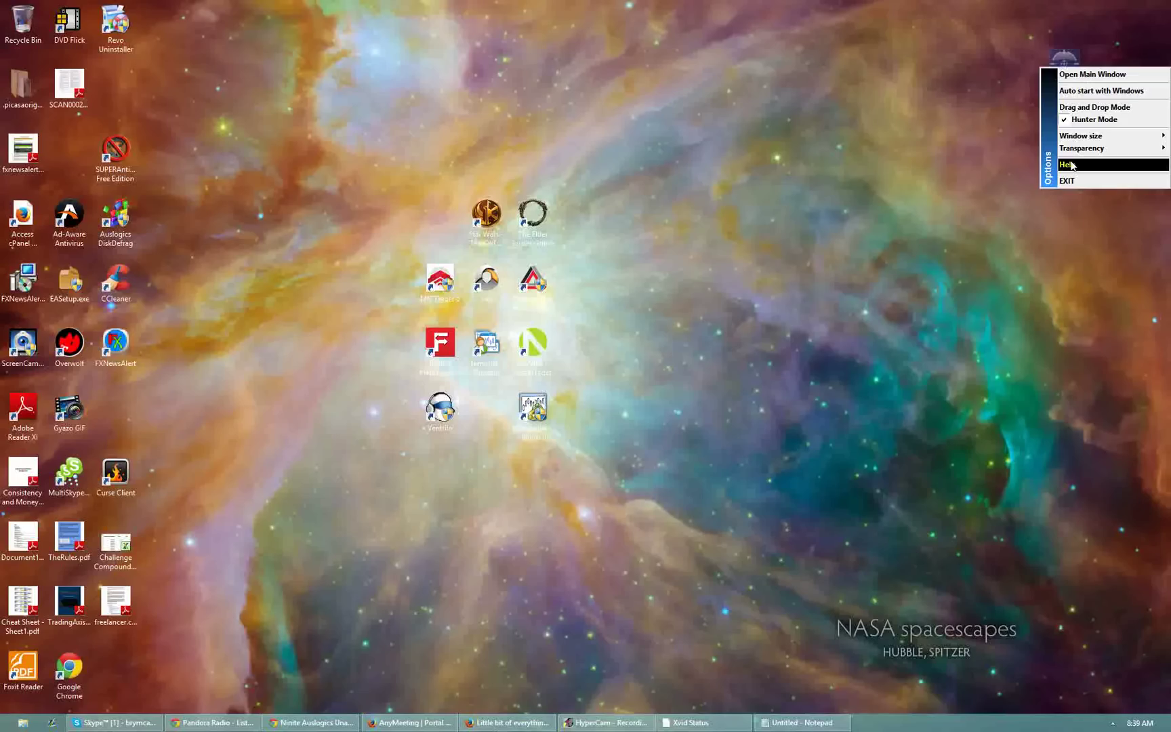
pyautogui.click(1093, 75)
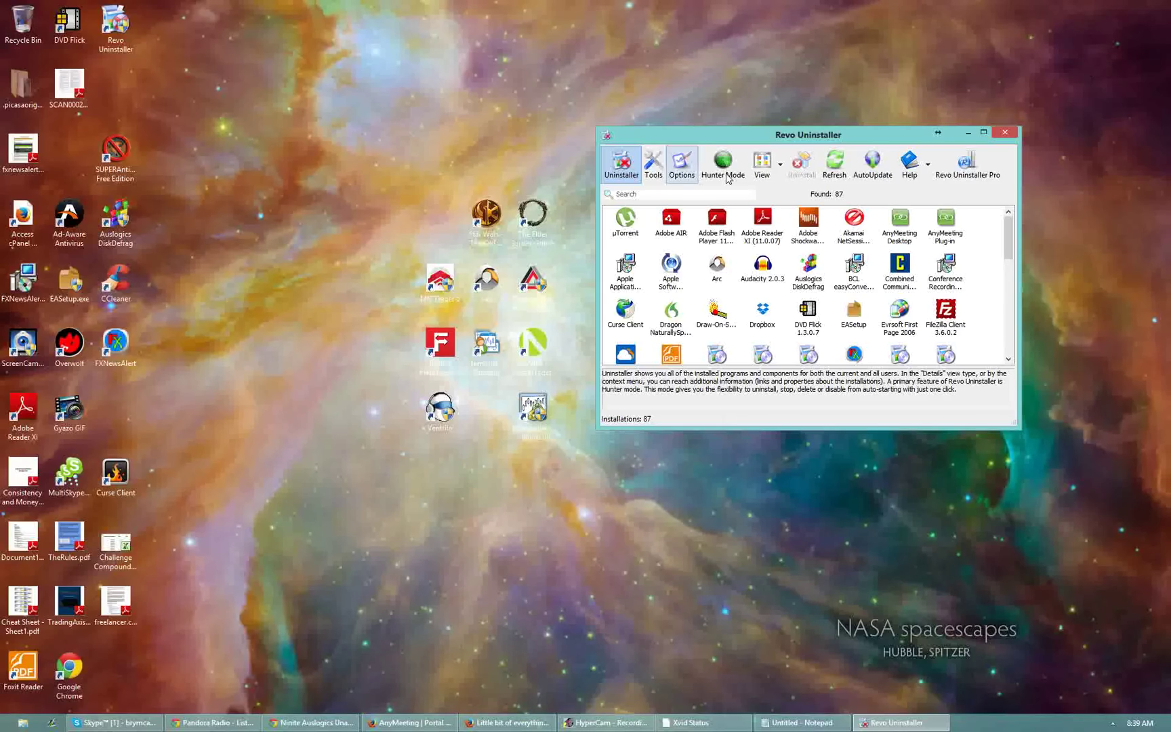
pyautogui.click(607, 135)
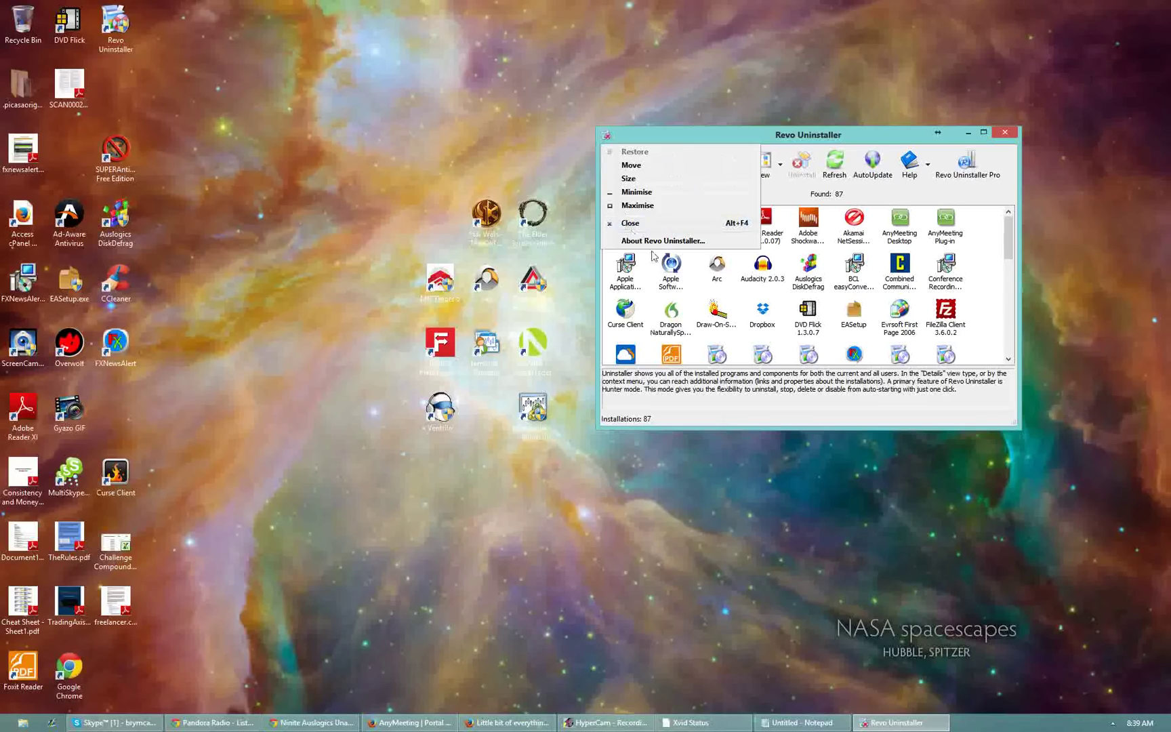
pyautogui.click(631, 224)
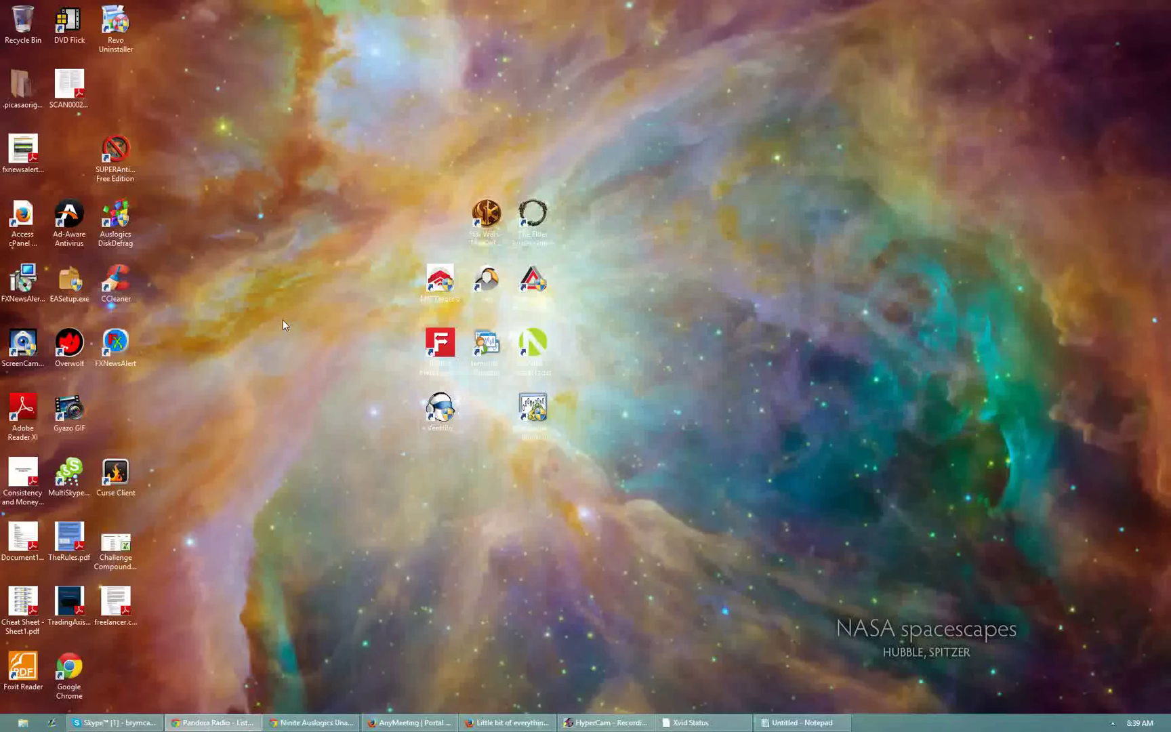
# - Switch to Chrome, review the Do Not Disturb! extension's blocked categories and its About page, and close that page
pyautogui.click(311, 722)
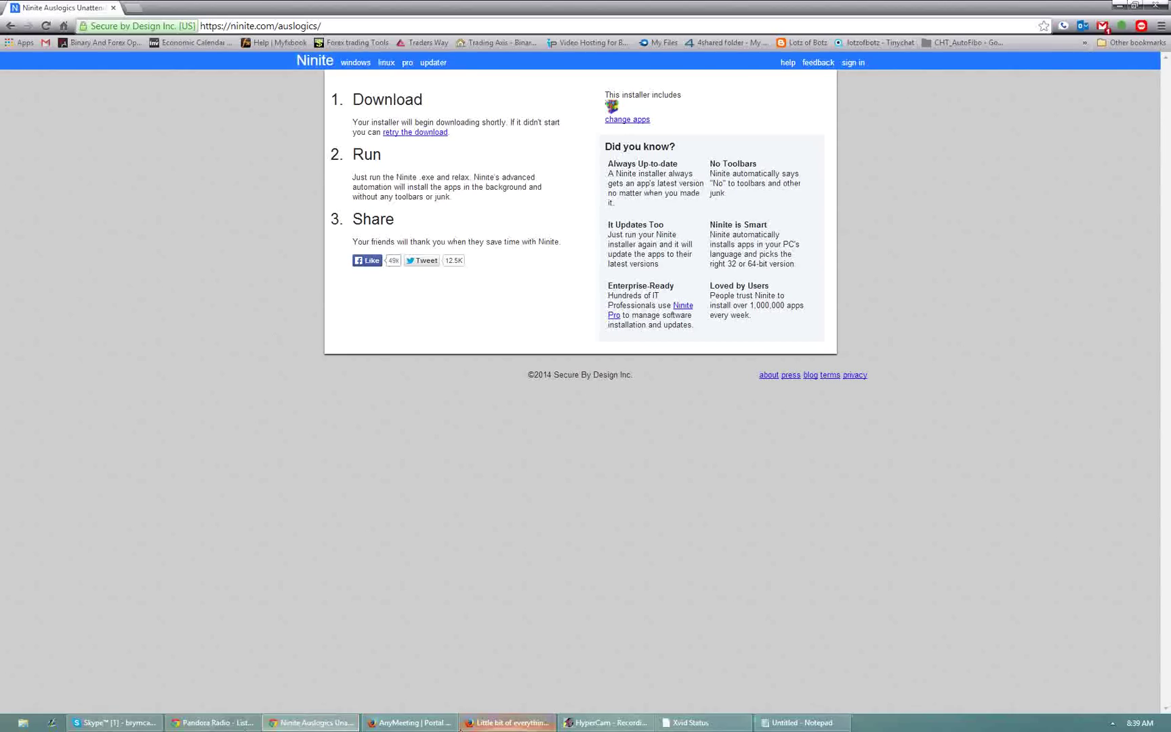
pyautogui.click(1144, 27)
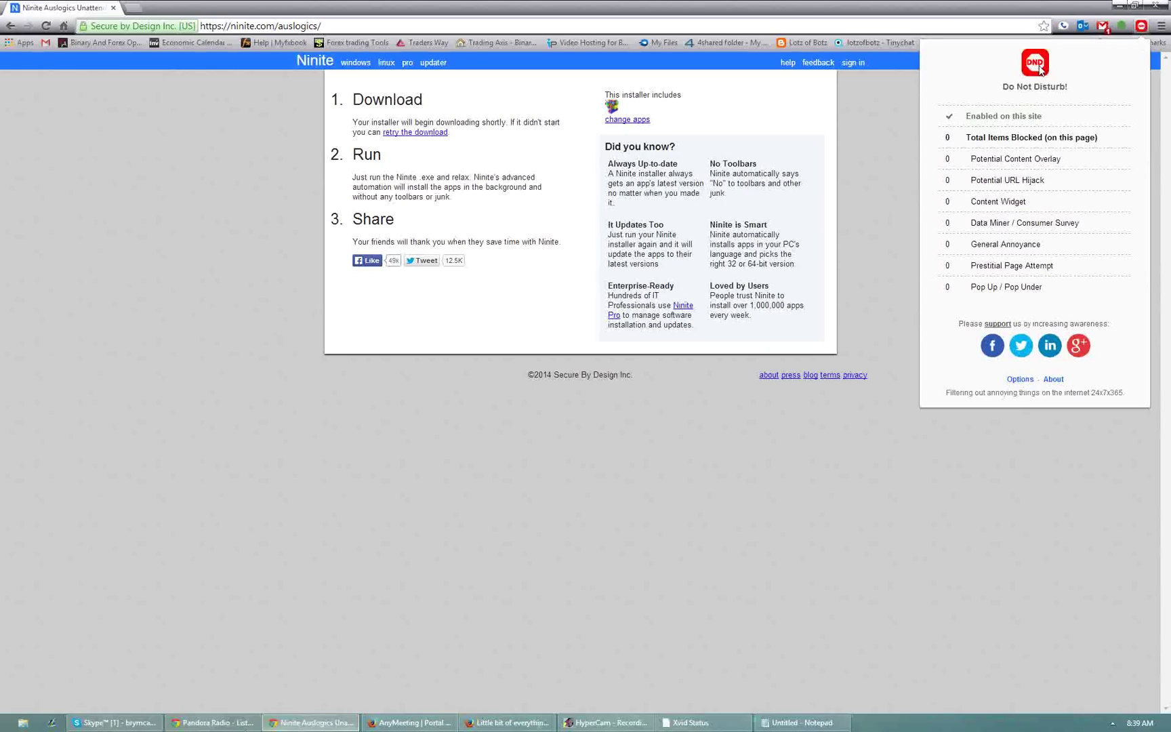
pyautogui.click(1053, 380)
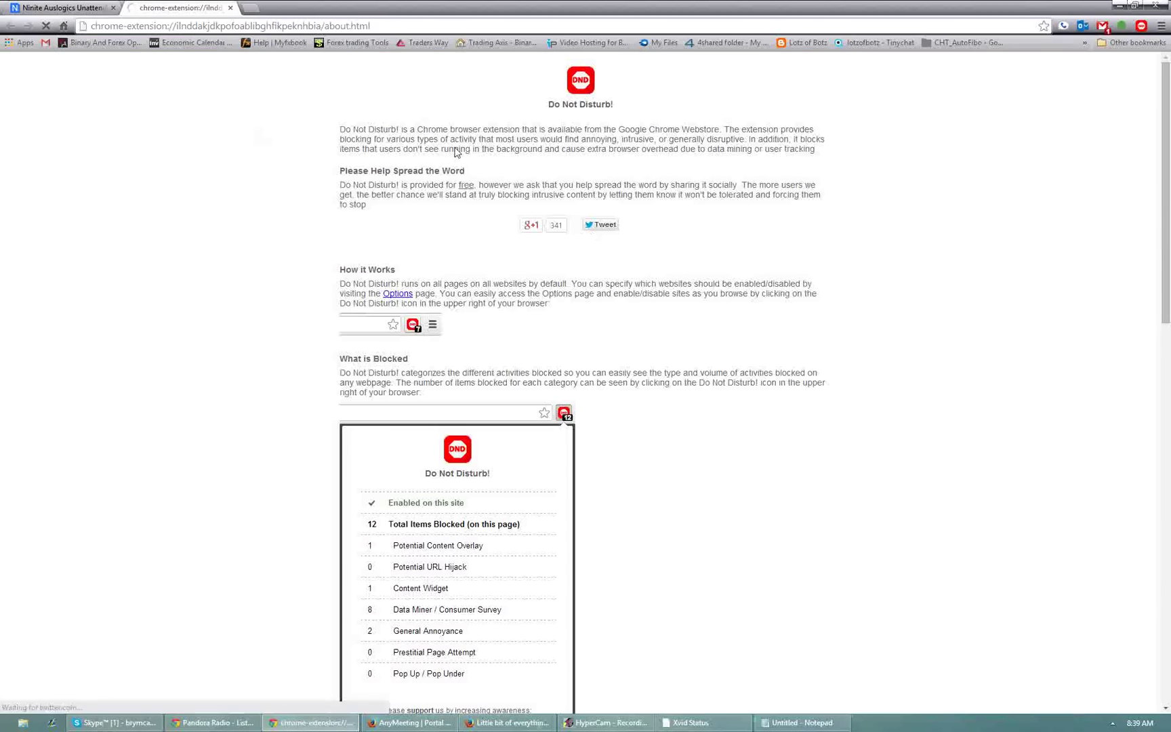
pyautogui.scroll(-15, 315, 320)
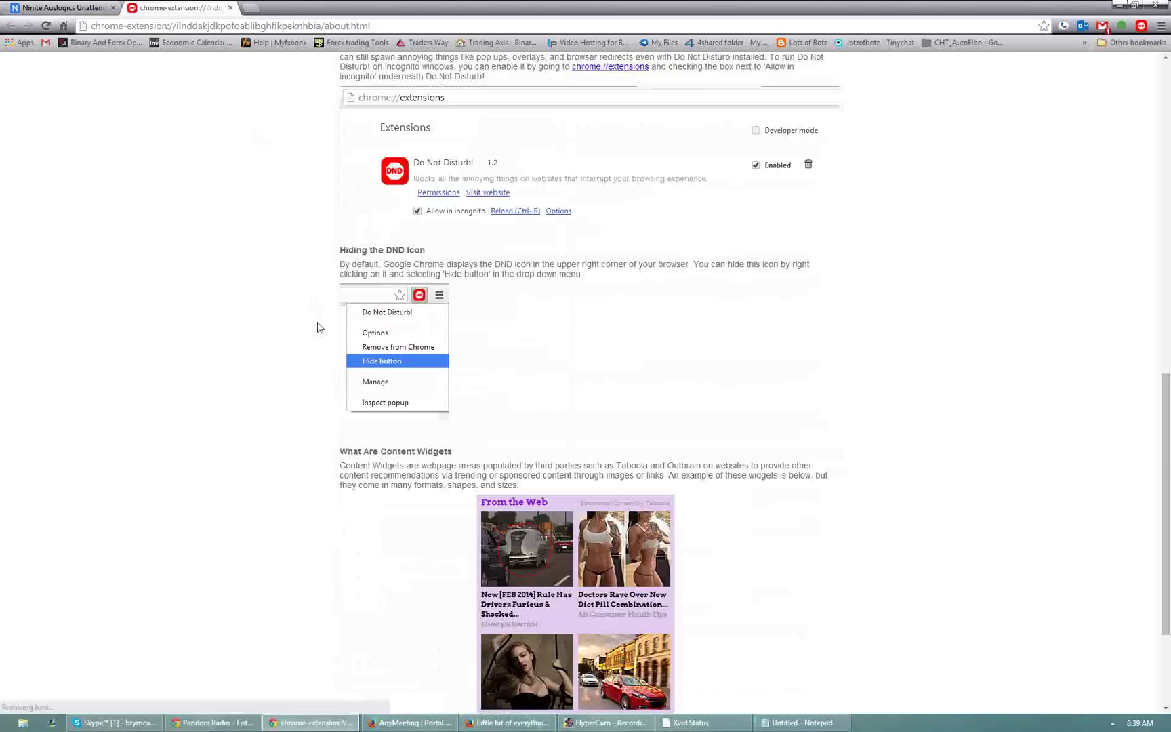
pyautogui.scroll(15, 318, 327)
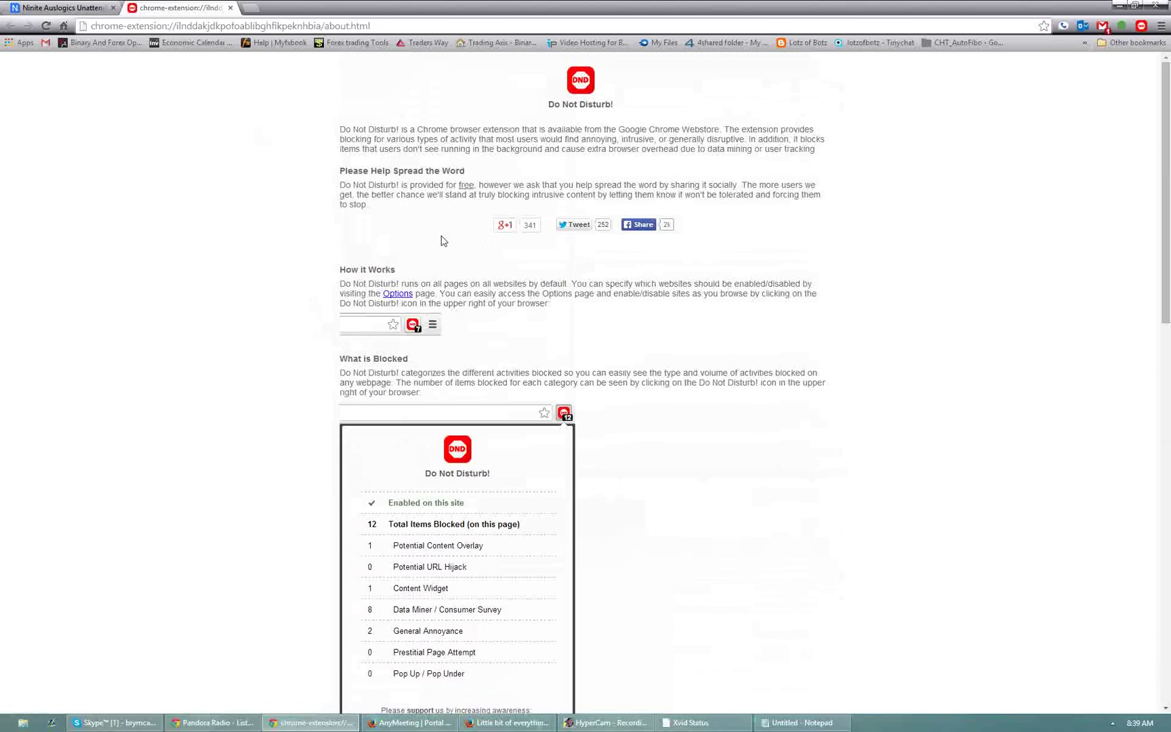
pyautogui.click(231, 7)
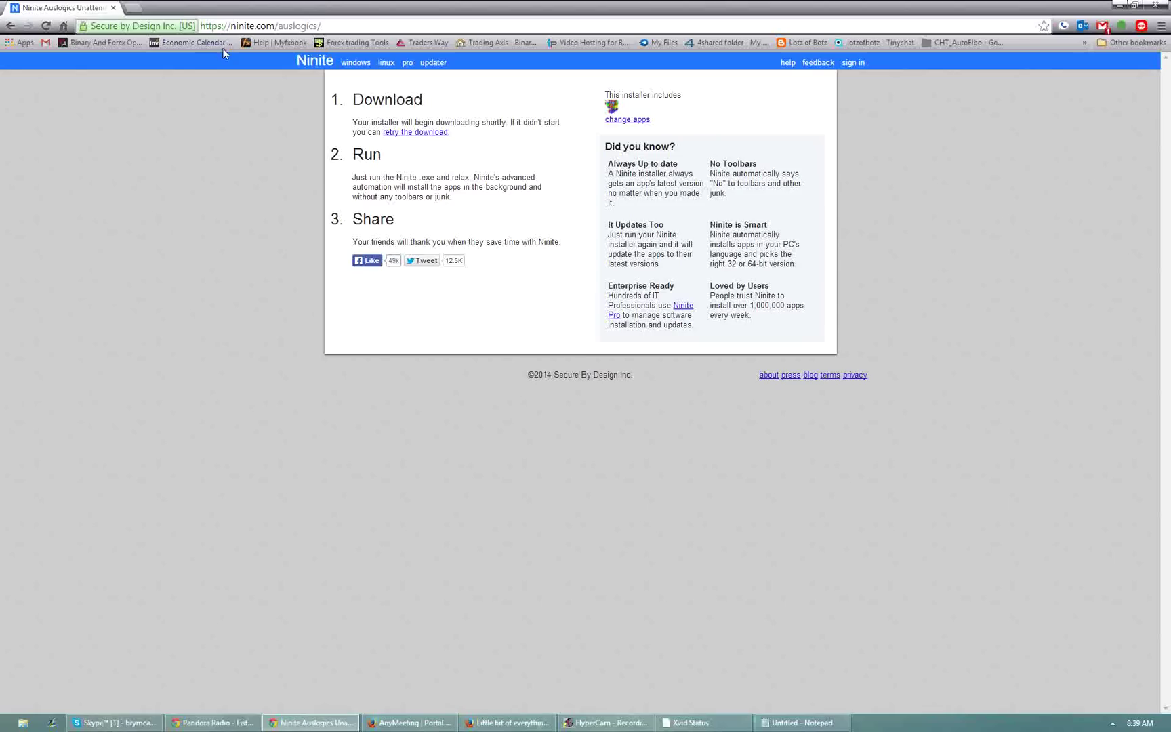
# - Open the Google Play store in a new tab and close the Ninite page
pyautogui.click(135, 11)
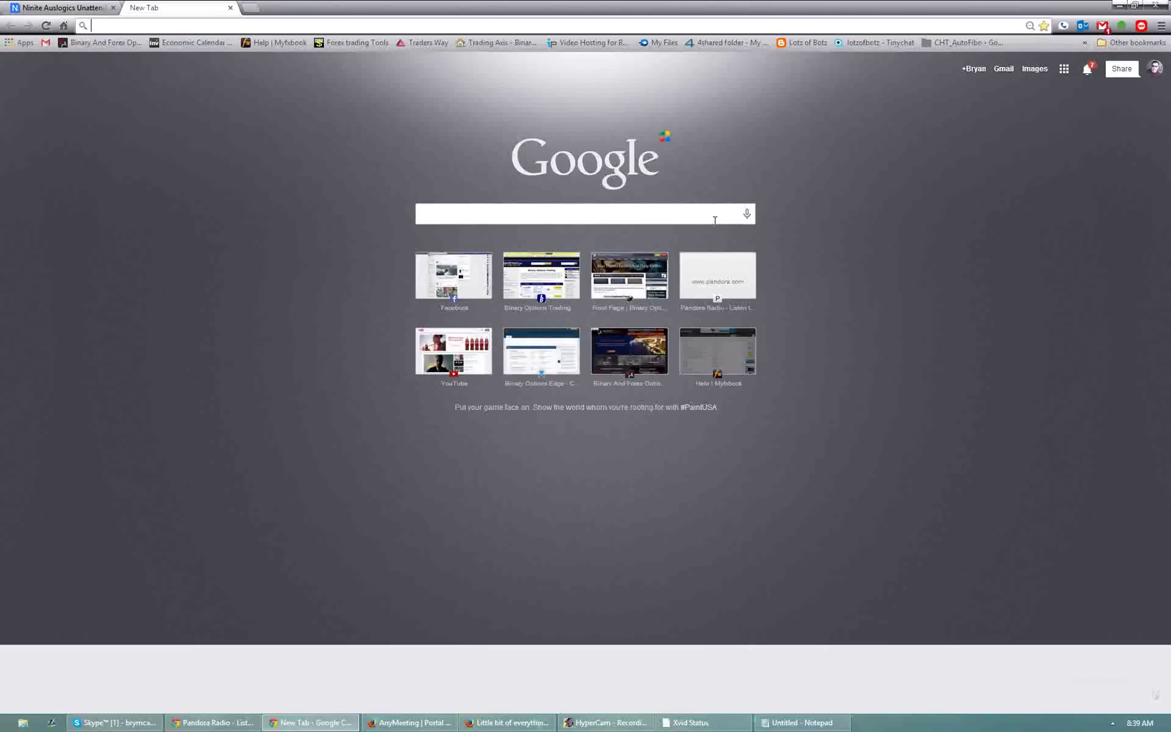
pyautogui.click(1065, 71)
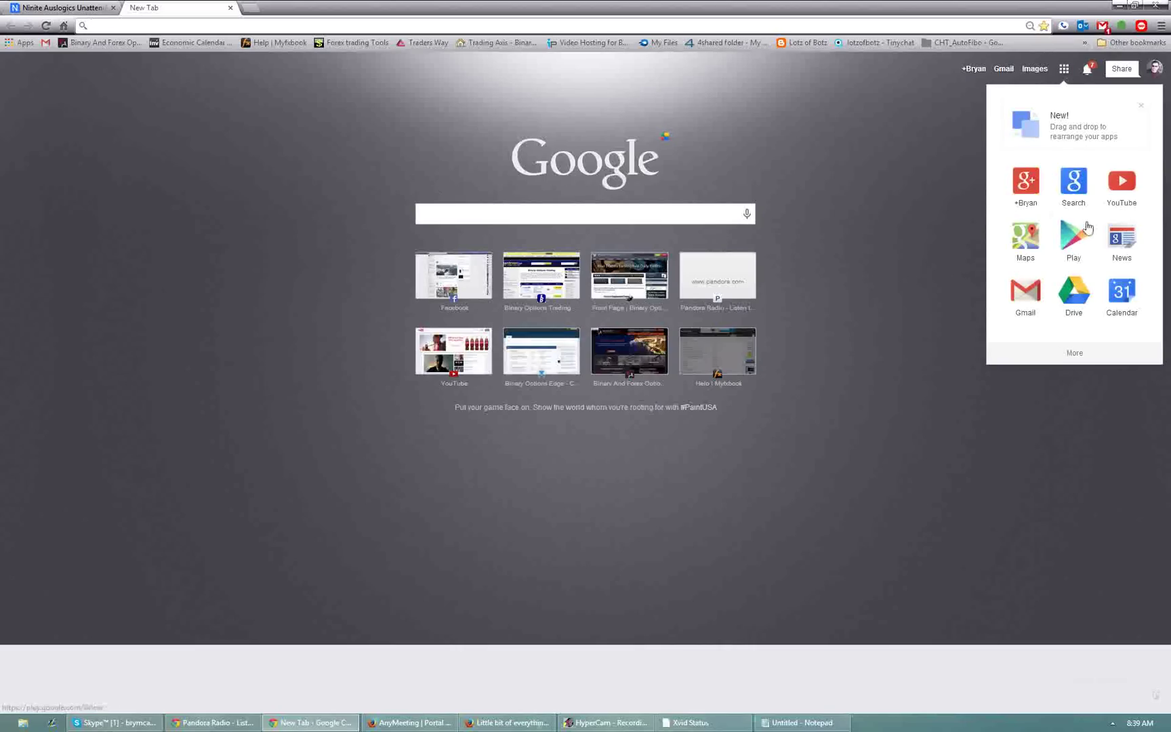
pyautogui.click(1075, 237)
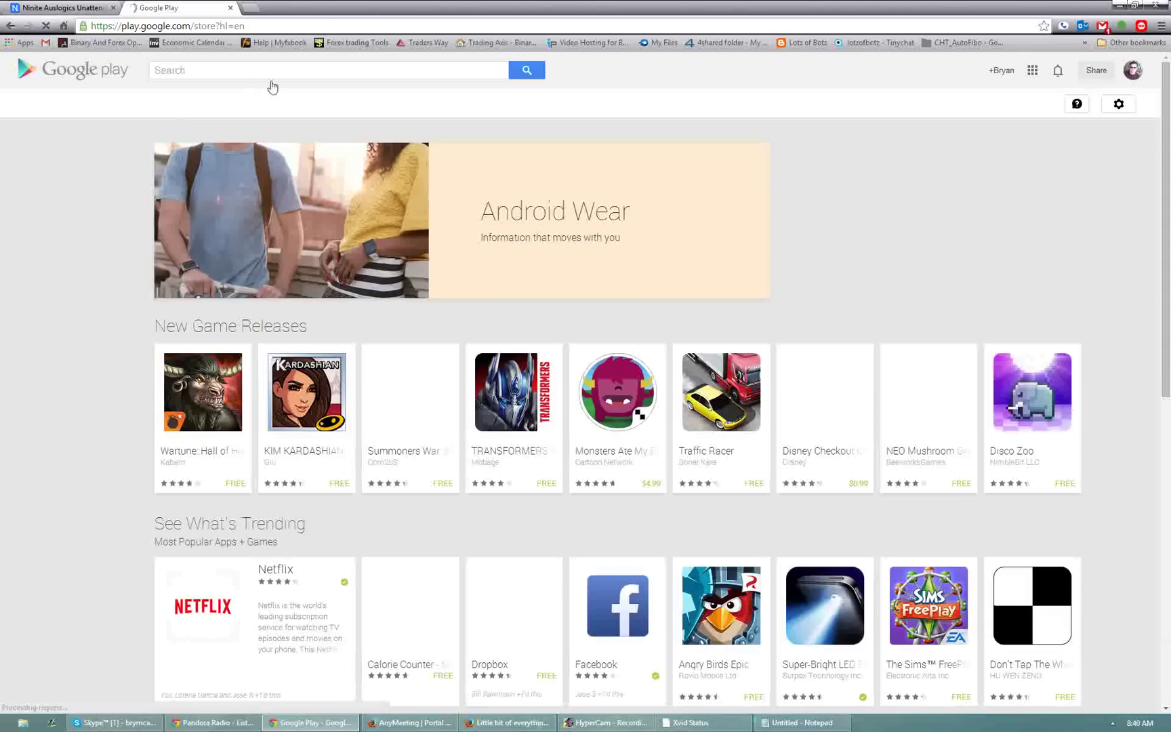
pyautogui.click(71, 7)
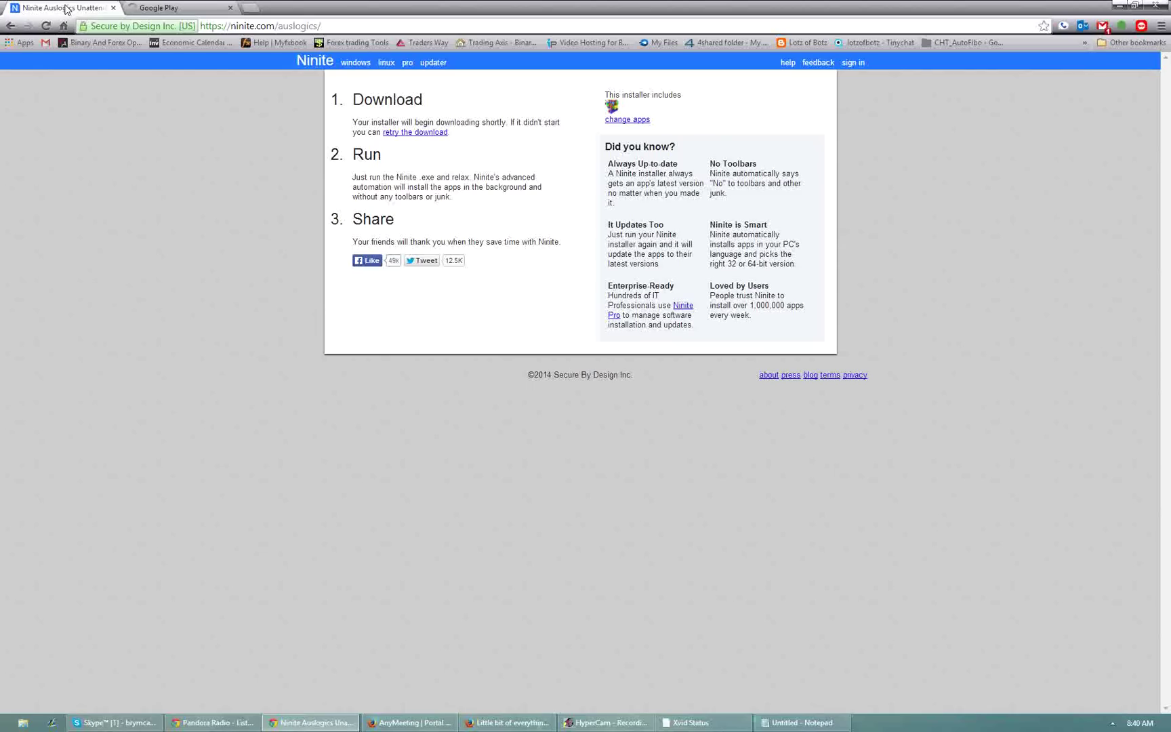
pyautogui.click(113, 7)
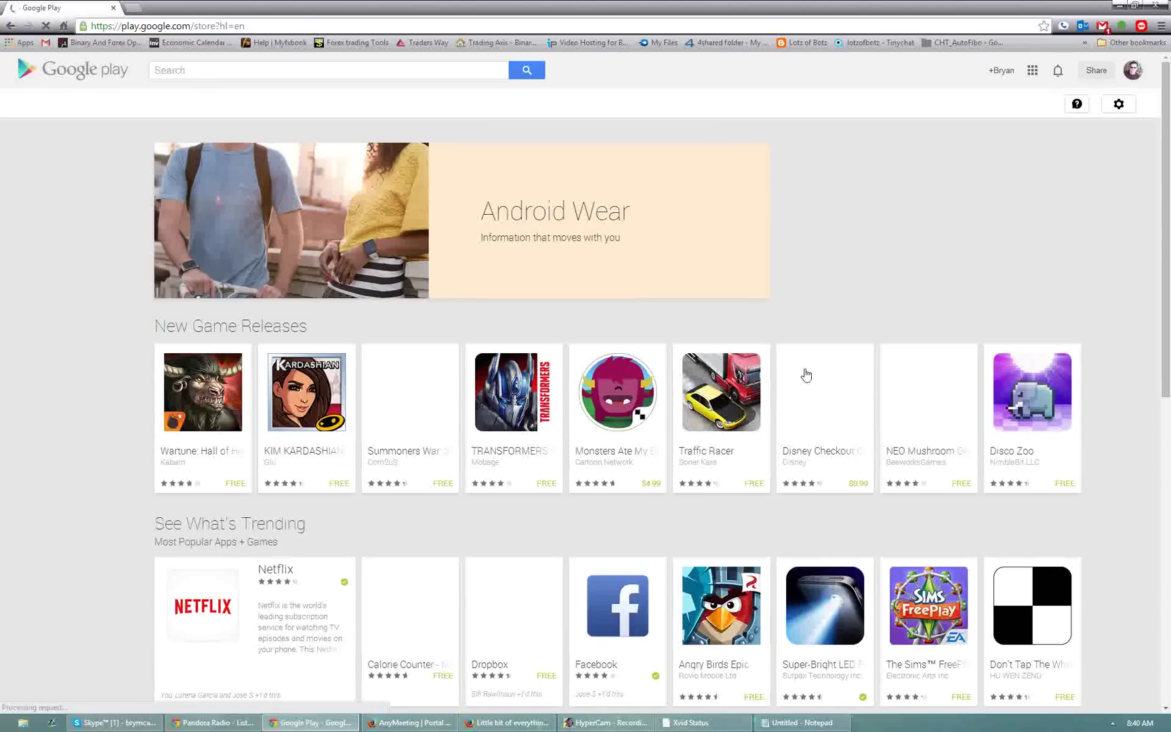
# - Check the Do Not Disturb! extension's blocked-item summary for the Google Play page, and minimize Chrome
pyautogui.click(1142, 26)
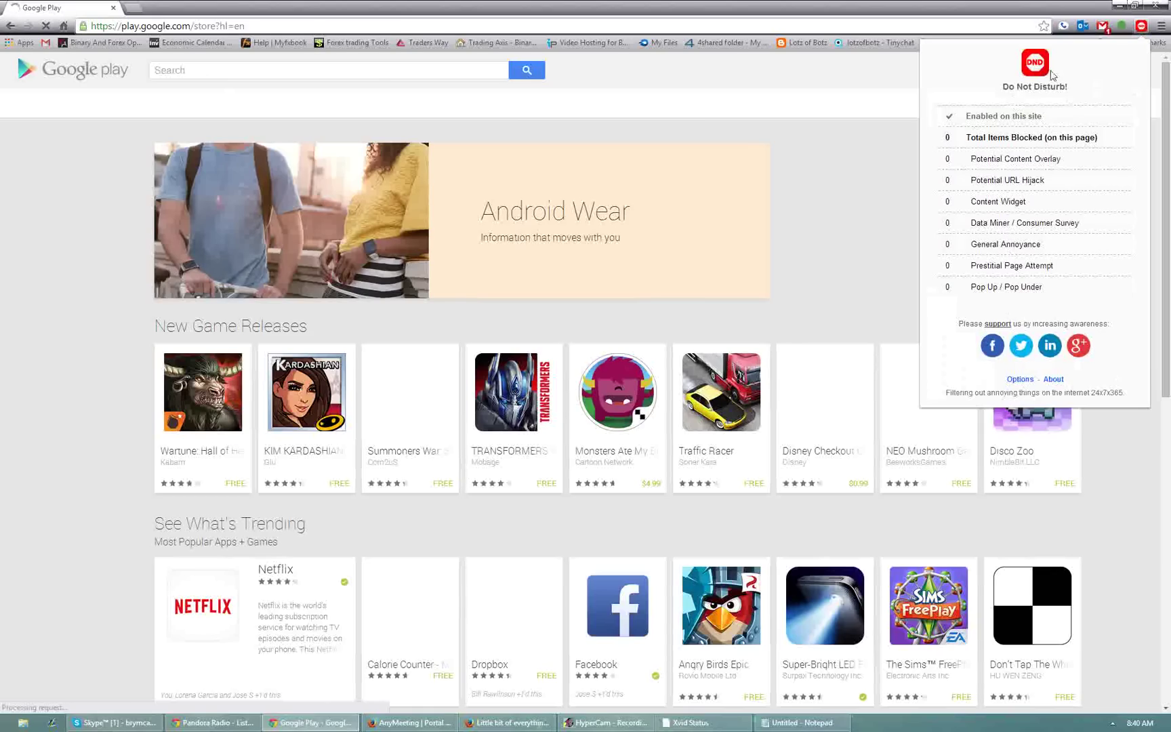
pyautogui.click(847, 4)
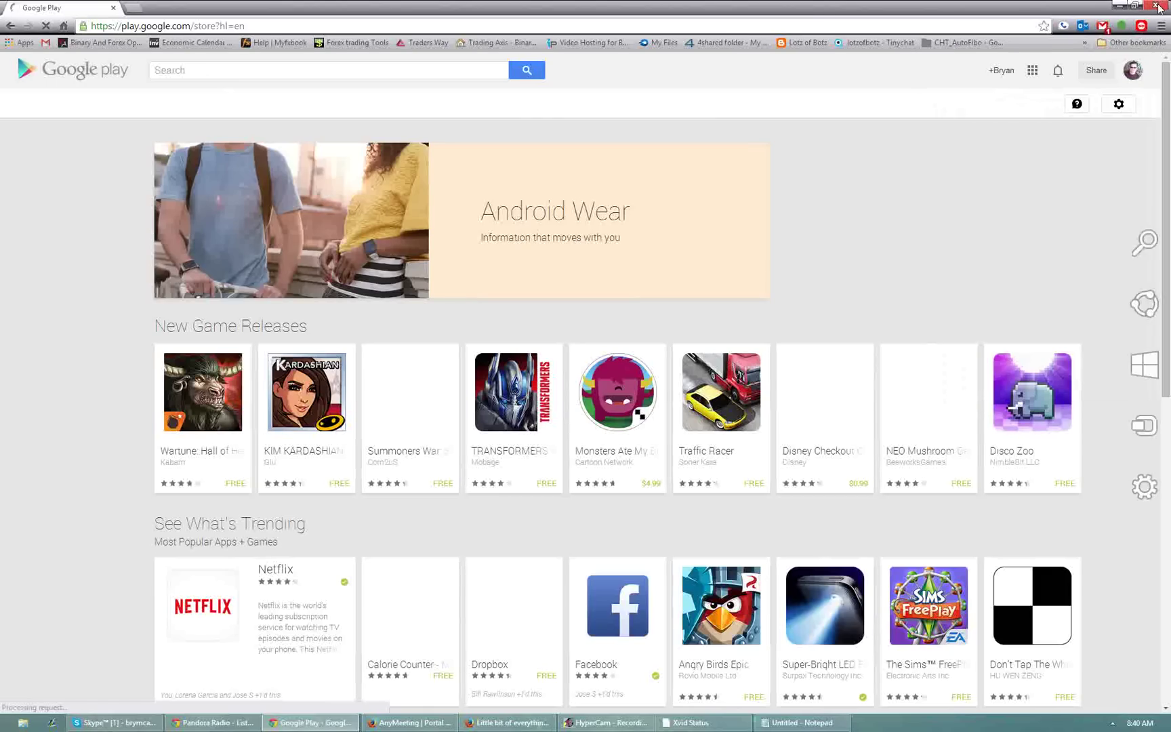
pyautogui.click(1115, 6)
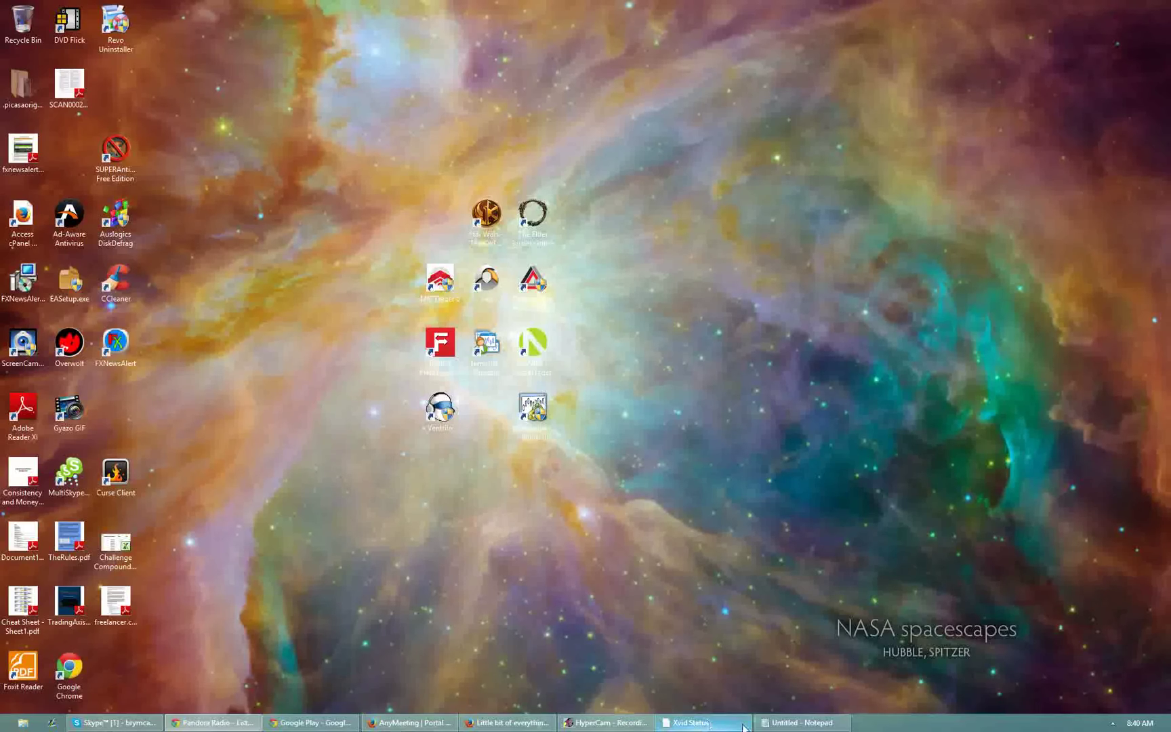
pyautogui.click(786, 723)
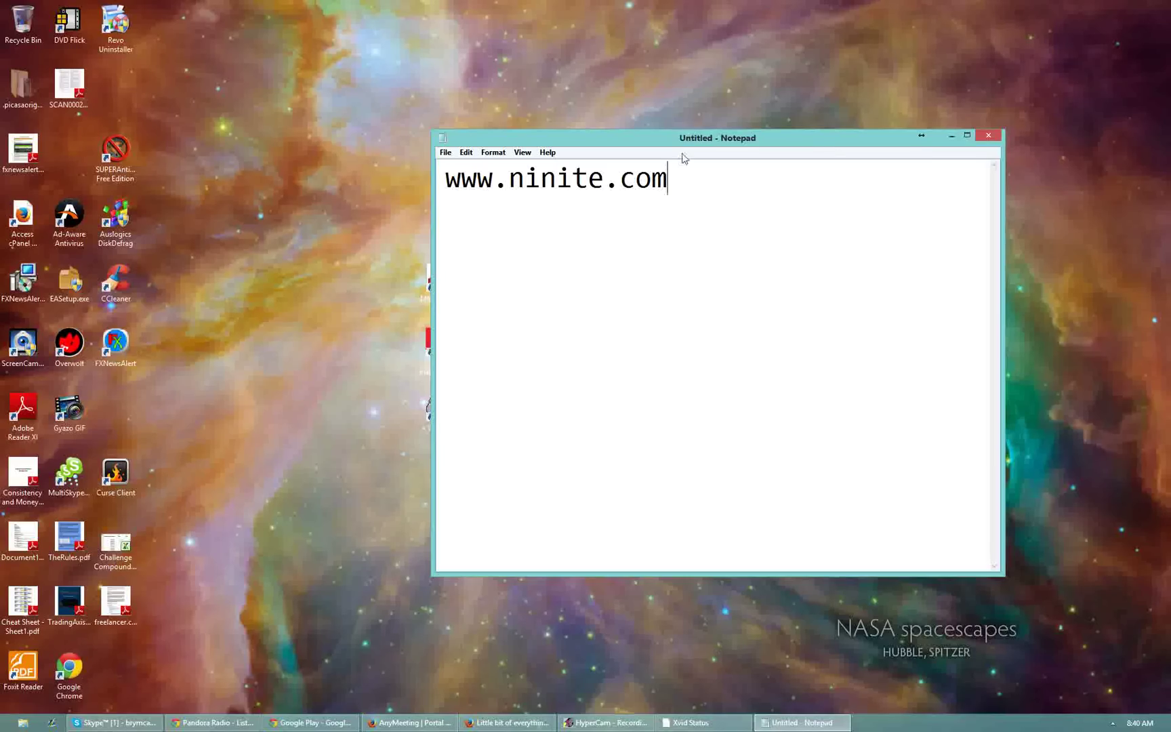
pyautogui.moveTo(809, 140); pyautogui.dragTo(613, 103)
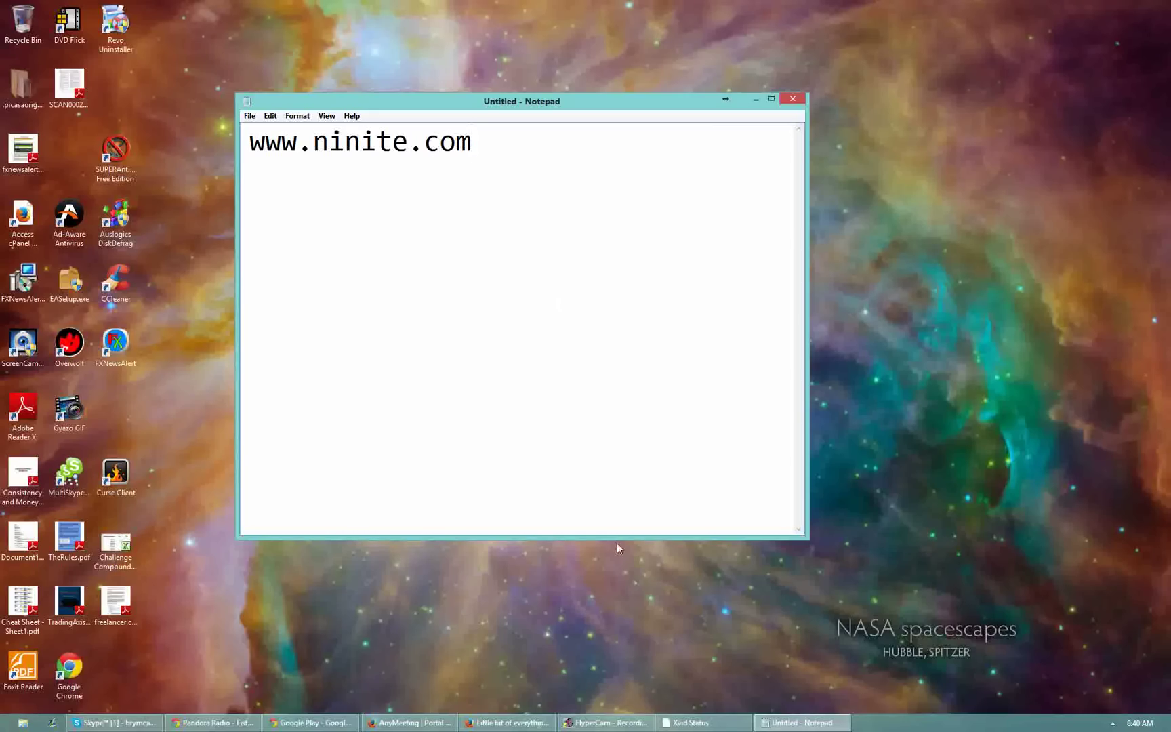
pyautogui.moveTo(609, 724)
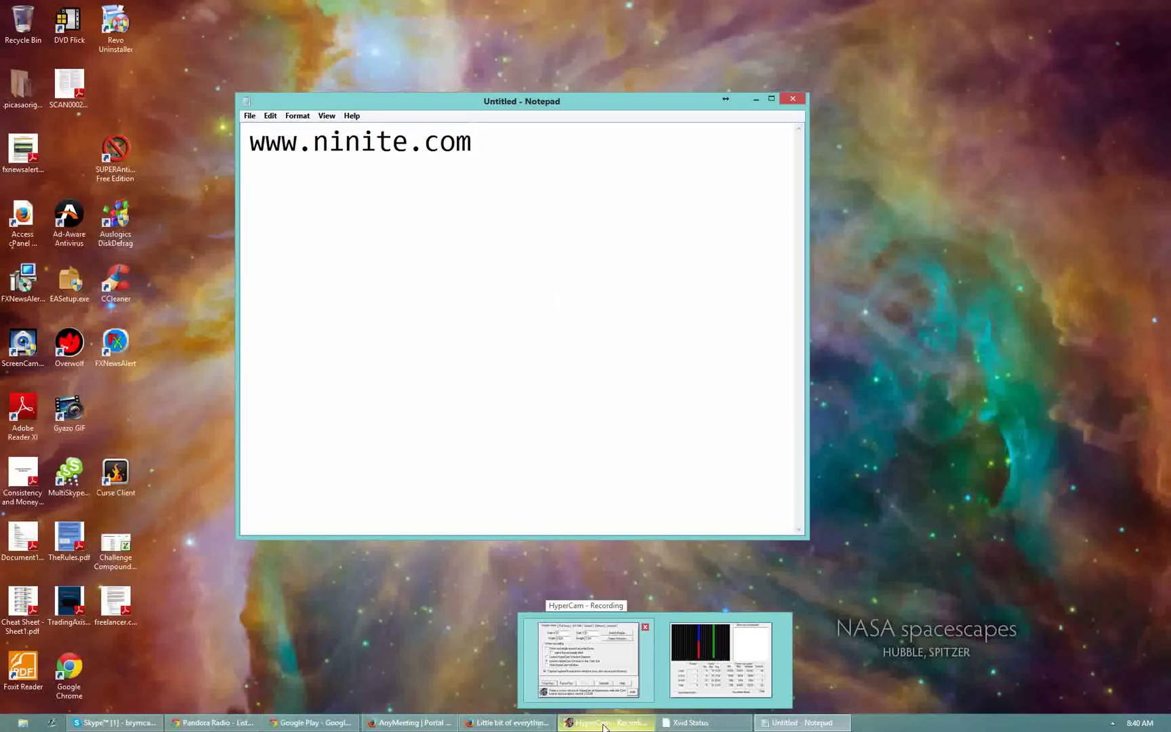
pyautogui.click(605, 725)
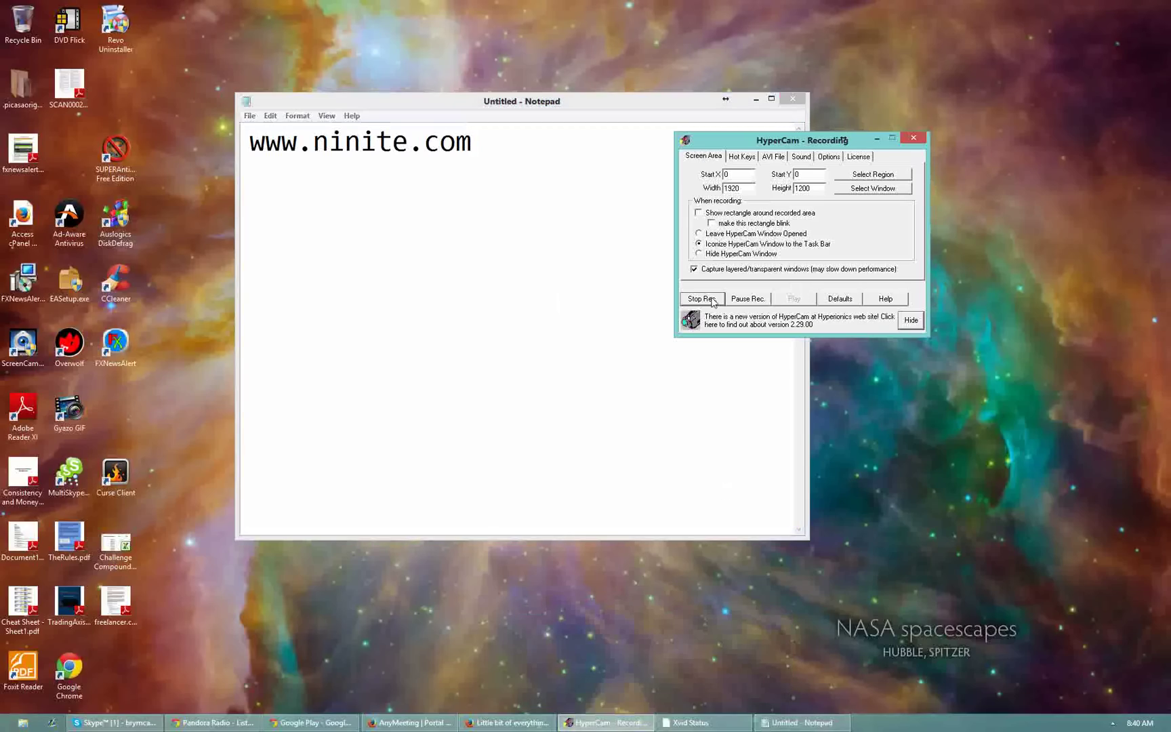
pyautogui.moveTo(740, 144); pyautogui.dragTo(784, 250)
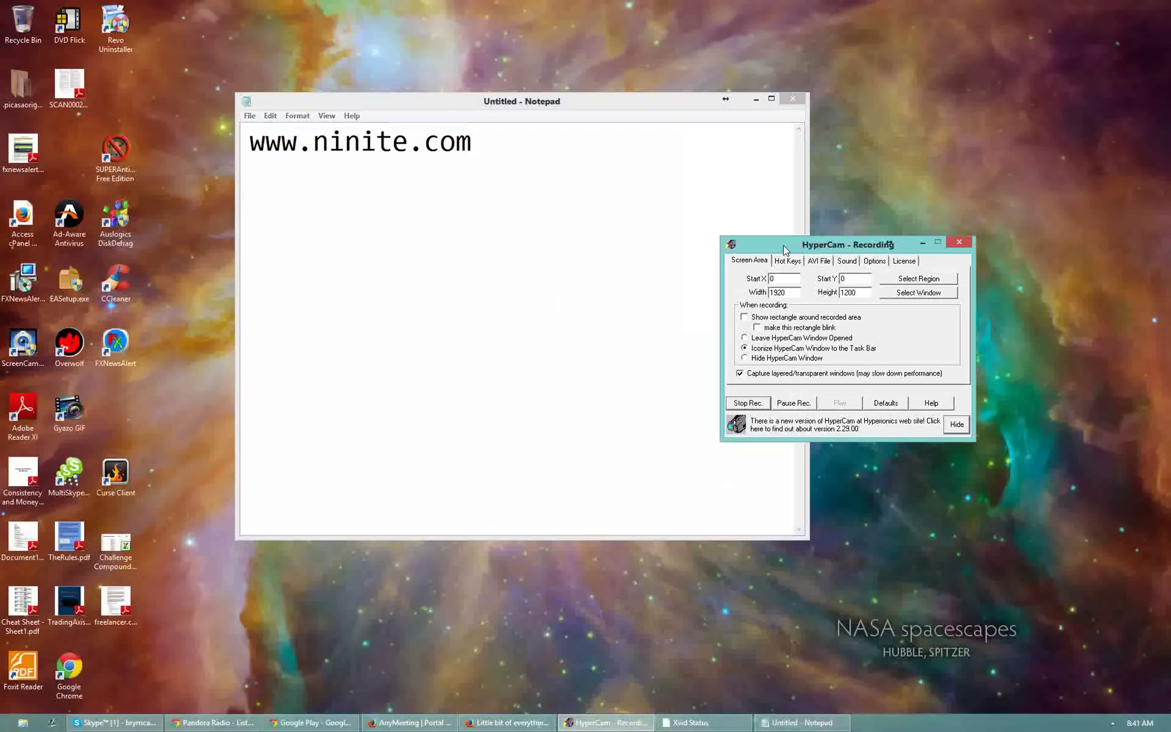